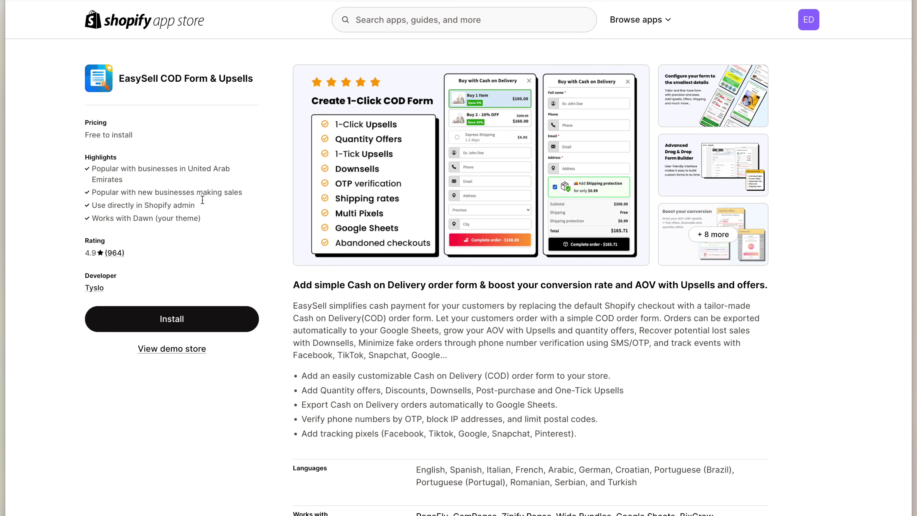
Step: Install the EasySell COD Form & Upsells app from its App Store listing
{"action": "left_click", "coordinate": [210, 321]}
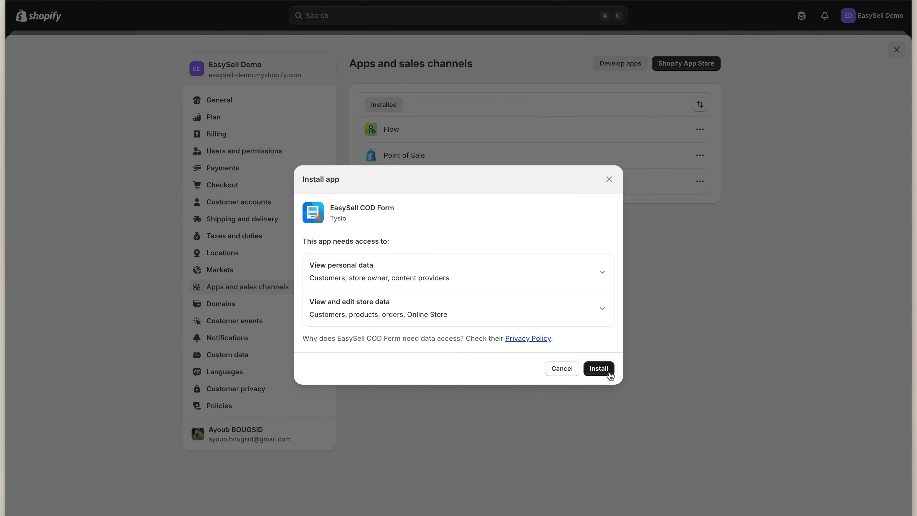
Step: Approve the app's requested data access to finish installing EasySell COD Form
{"action": "left_click", "coordinate": [605, 370]}
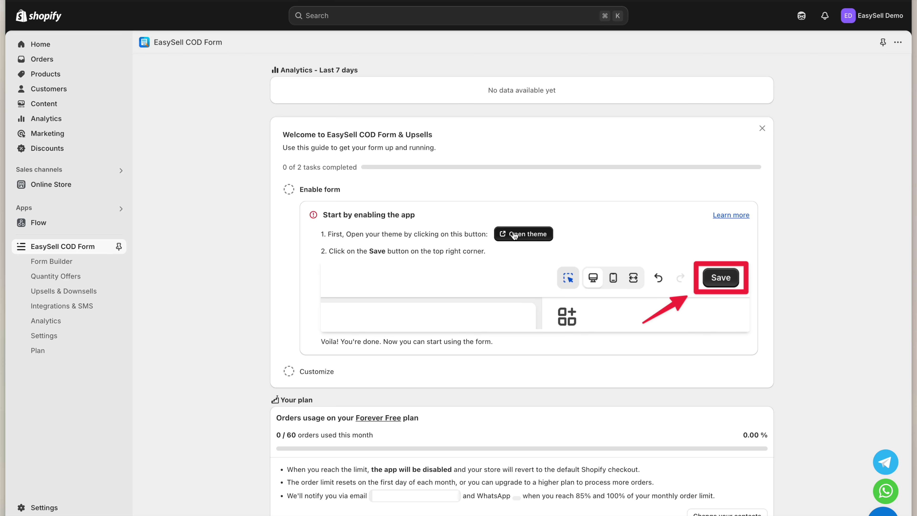
Step: Save the theme with the EasySell COD Form embed on, then test Order Now on a product
{"action": "left_click", "coordinate": [514, 235]}
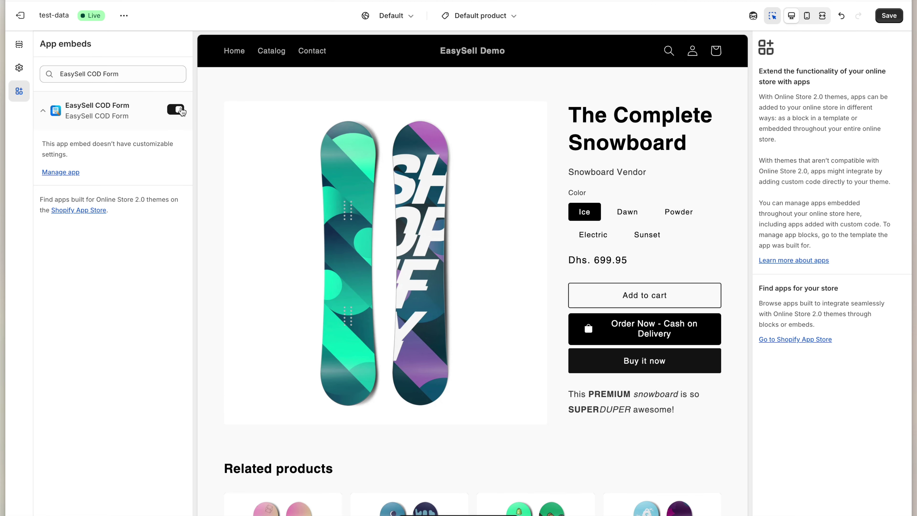
{"action": "left_click", "coordinate": [894, 16]}
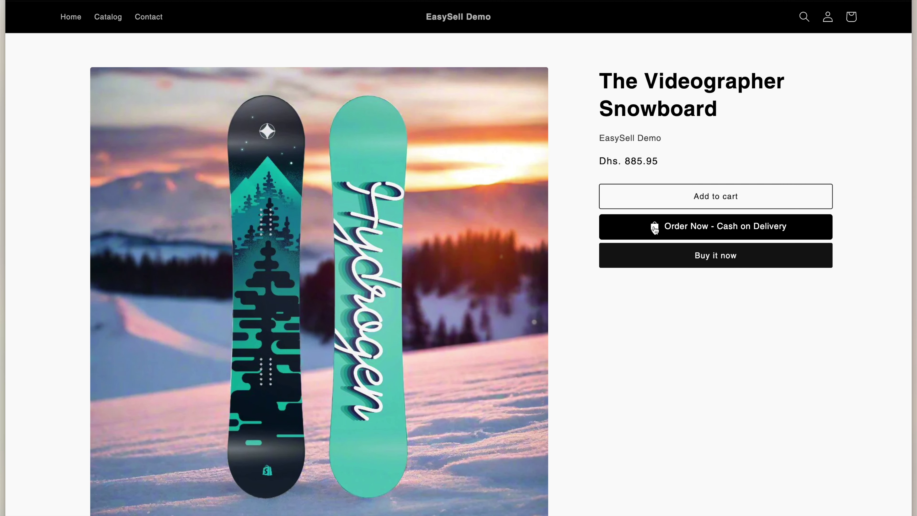
{"action": "left_click", "coordinate": [654, 226]}
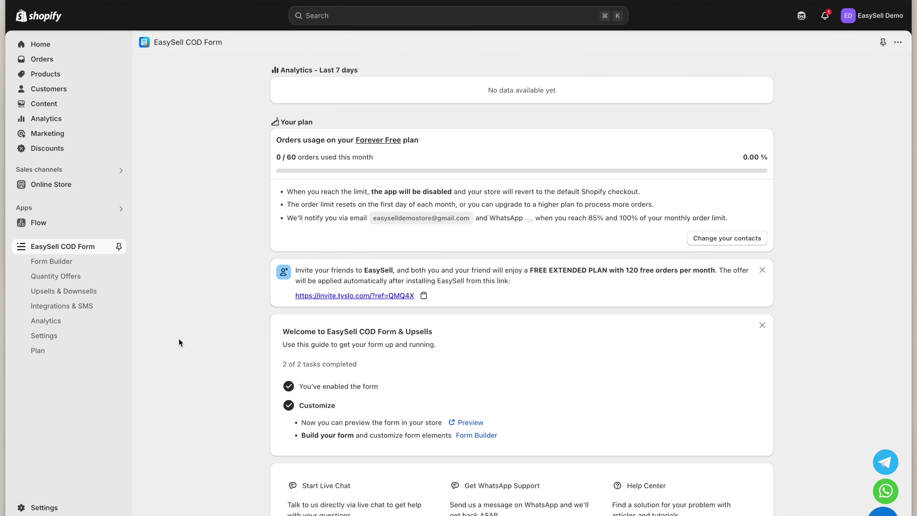
Step: Open the Form Builder and save the order form as an Embedded Form
{"action": "left_click", "coordinate": [70, 262]}
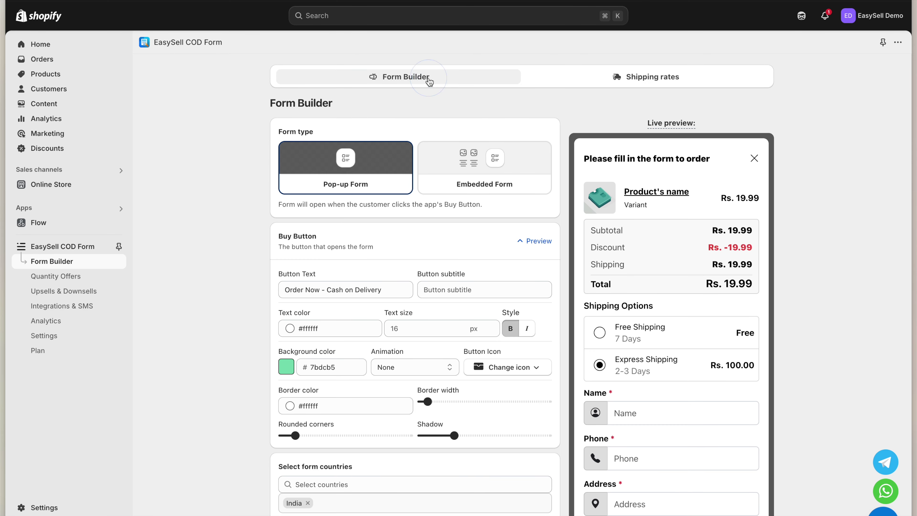
{"action": "left_click", "coordinate": [585, 87]}
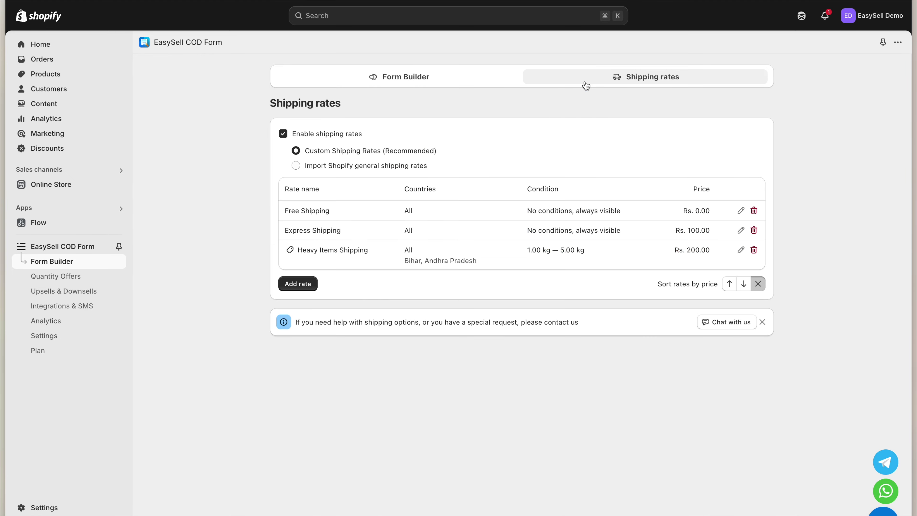
{"action": "left_click", "coordinate": [455, 78]}
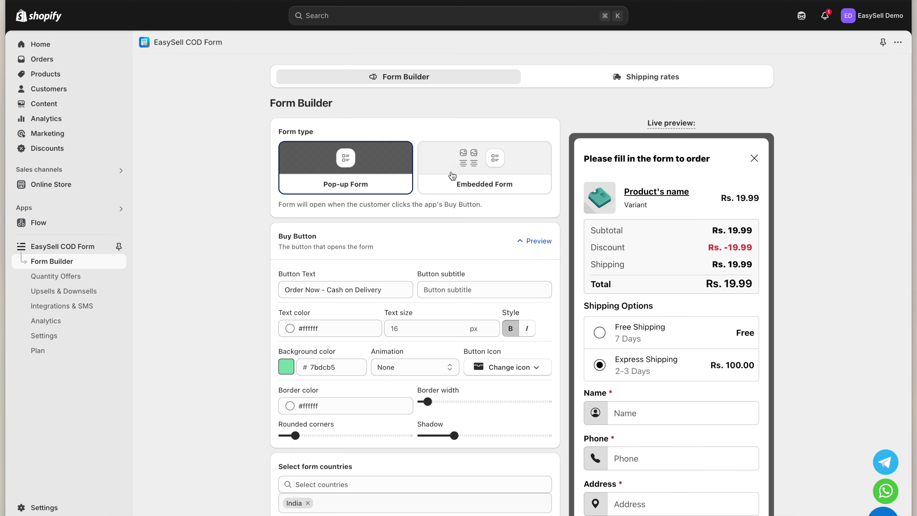
{"action": "left_click", "coordinate": [491, 161]}
{"action": "left_click", "coordinate": [613, 16]}
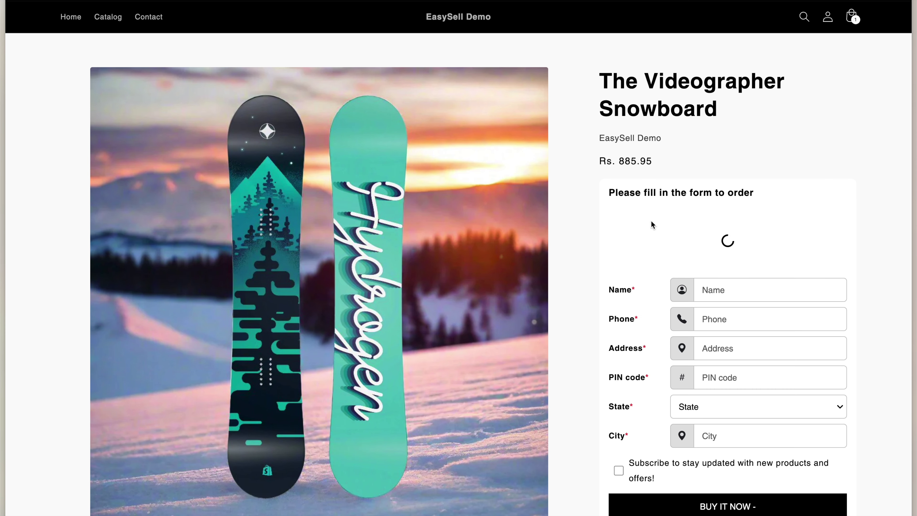
Step: Switch the form back to Pop-up Form, save, and check the popup on the product
{"action": "scroll", "coordinate": [654, 243], "scroll_direction": "down", "scroll_amount": 2}
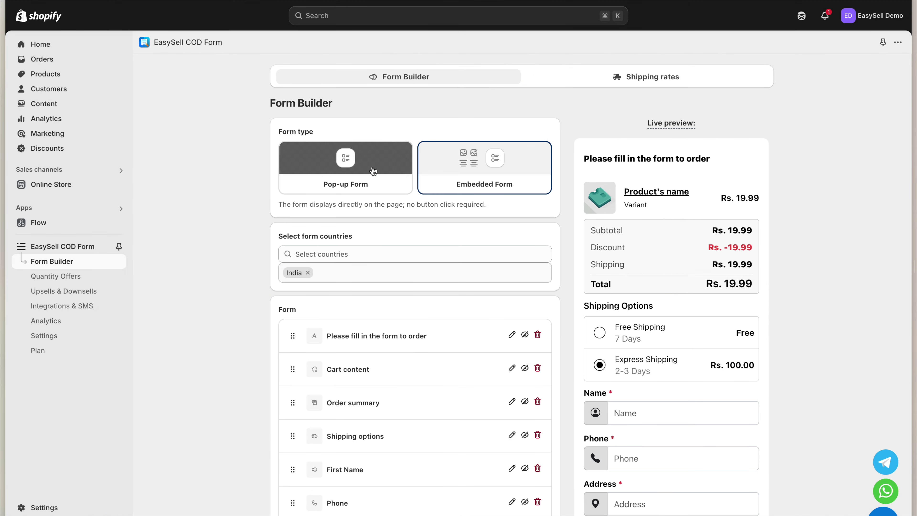
{"action": "left_click", "coordinate": [373, 171]}
{"action": "left_click", "coordinate": [613, 17]}
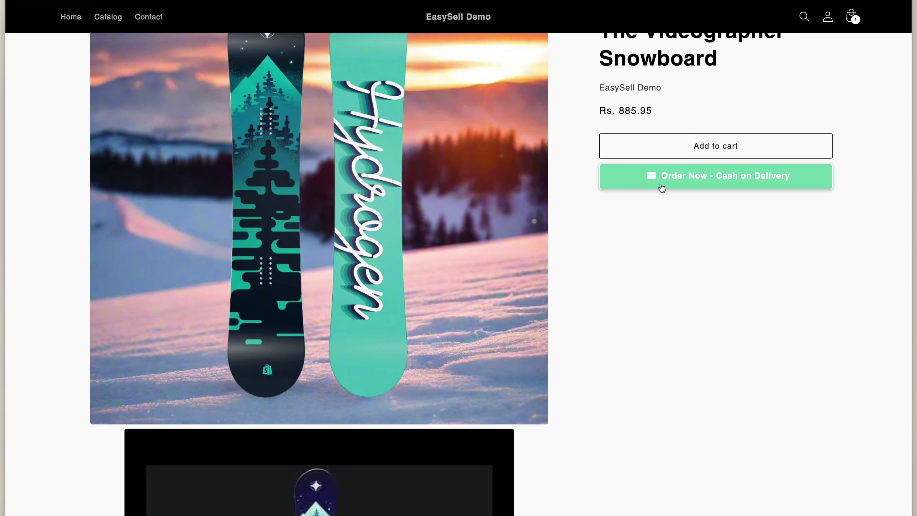
{"action": "left_click", "coordinate": [661, 184]}
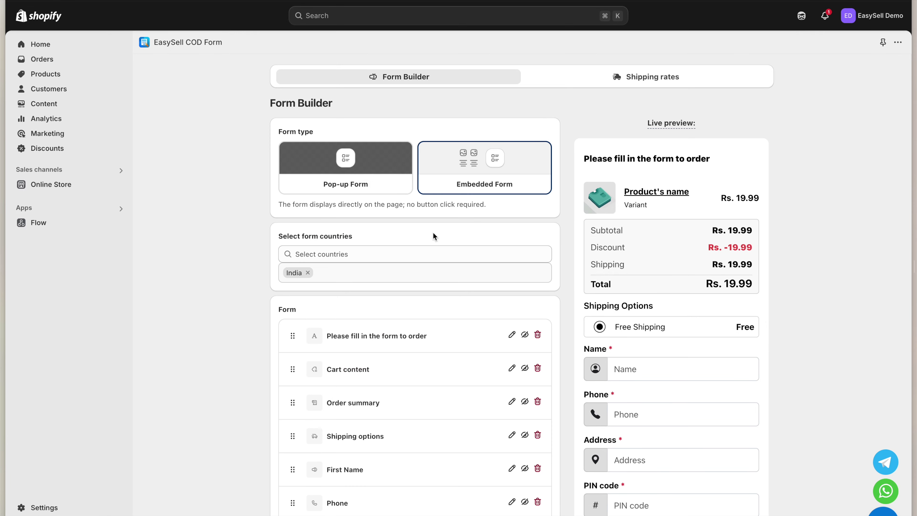
{"action": "left_click", "coordinate": [363, 182]}
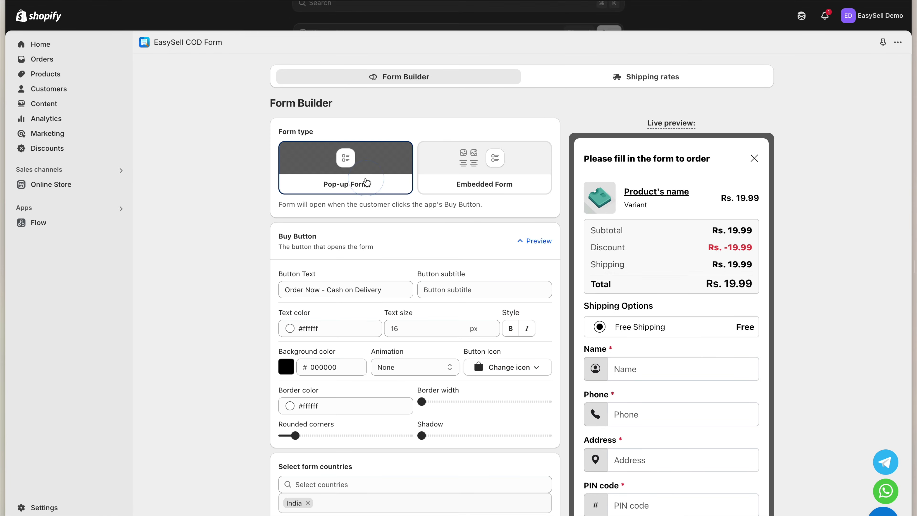
{"action": "scroll", "coordinate": [326, 180], "scroll_direction": "down", "scroll_amount": 3}
Step: Style the buy button with a green background, bold text, envelope icon, thicker border and shadow, and save
{"action": "left_click", "coordinate": [277, 178]}
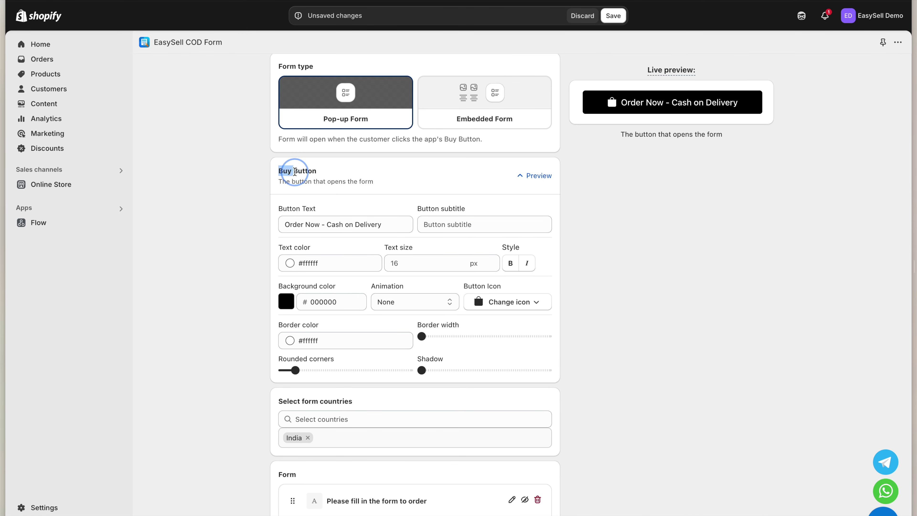
{"action": "left_click", "coordinate": [286, 302]}
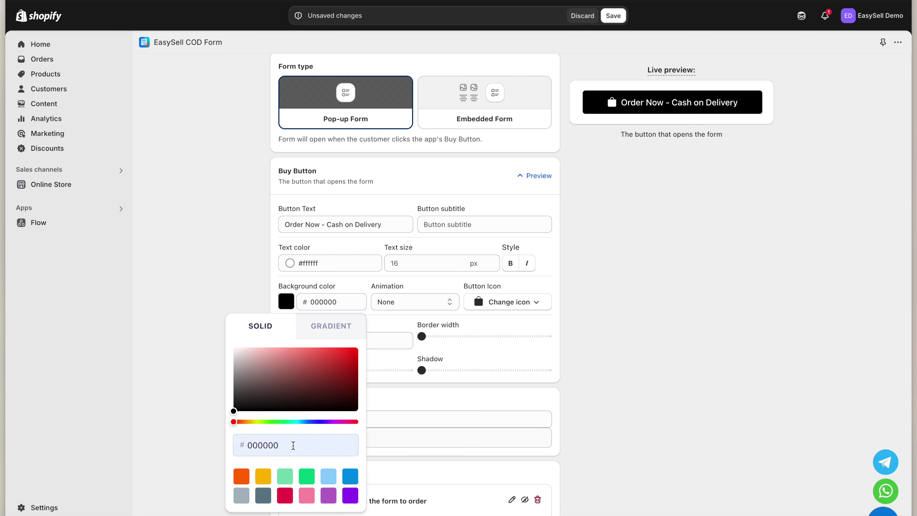
{"action": "left_click", "coordinate": [285, 477]}
{"action": "left_click", "coordinate": [398, 288]}
{"action": "left_click", "coordinate": [510, 263]}
{"action": "left_click", "coordinate": [510, 307]}
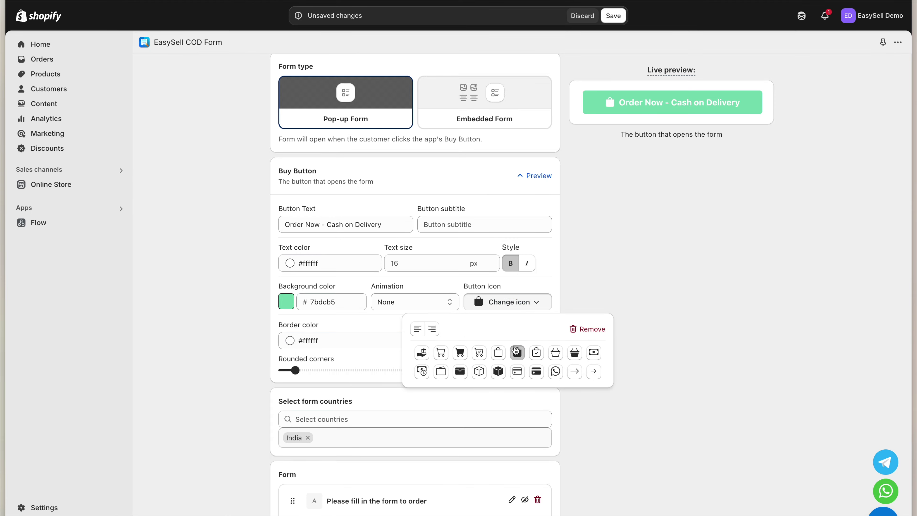
{"action": "left_click", "coordinate": [461, 372]}
{"action": "left_click", "coordinate": [596, 281]}
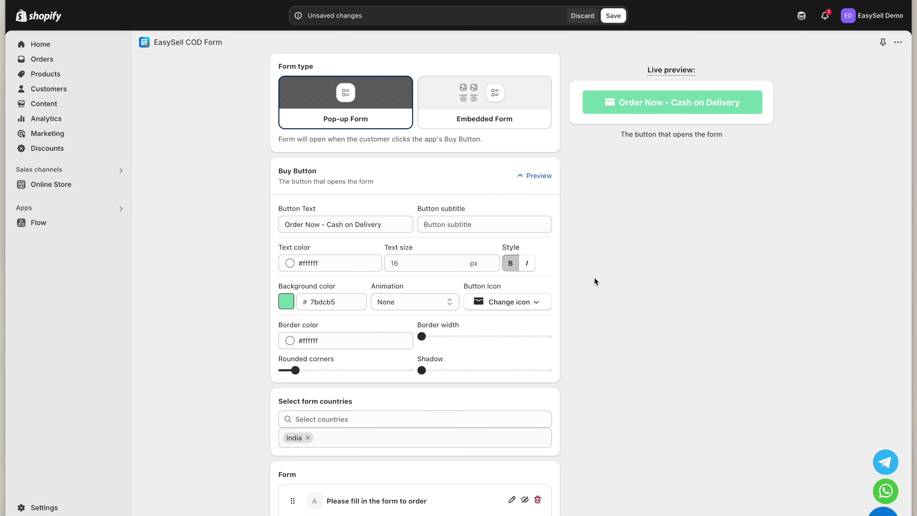
{"action": "left_click_drag", "start_coordinate": [420, 337], "coordinate": [427, 336]}
{"action": "left_click_drag", "start_coordinate": [422, 370], "coordinate": [454, 370]}
{"action": "left_click", "coordinate": [614, 18]}
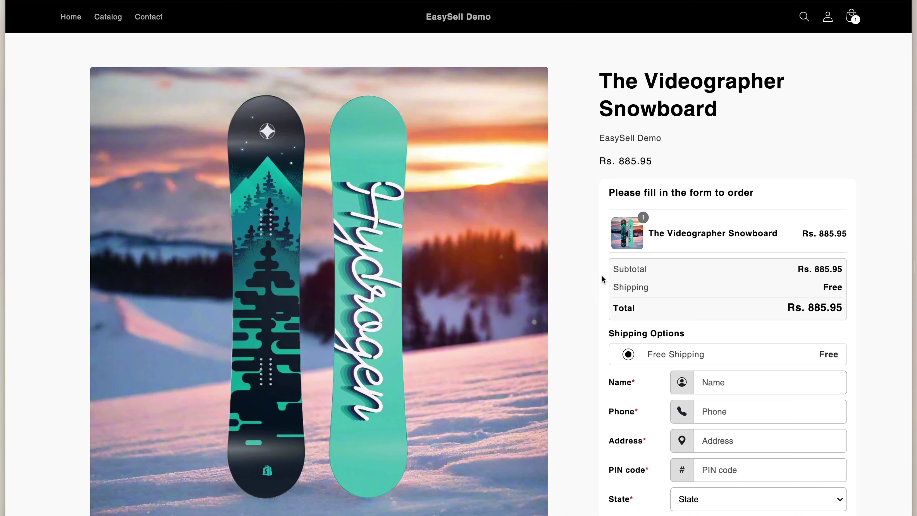
Step: Add Pakistan and remove India from the form's allowed countries
{"action": "left_click", "coordinate": [600, 277]}
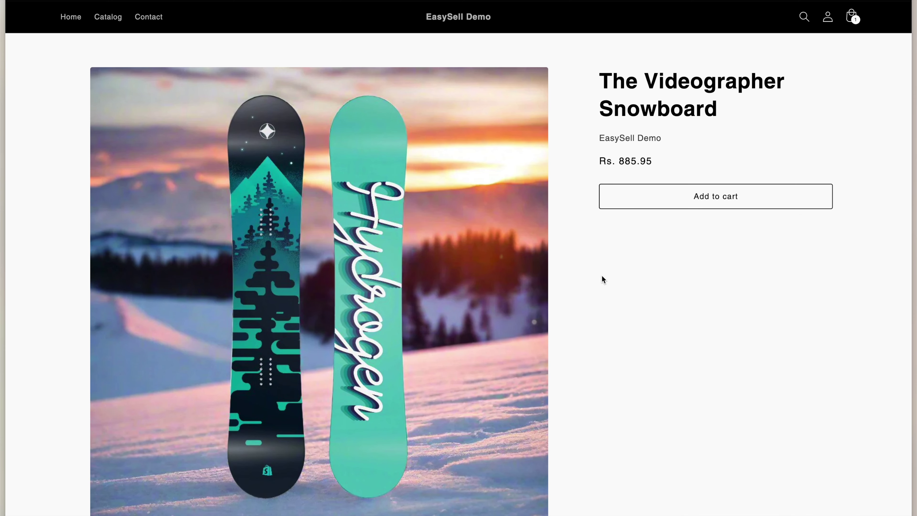
{"action": "left_click", "coordinate": [646, 232]}
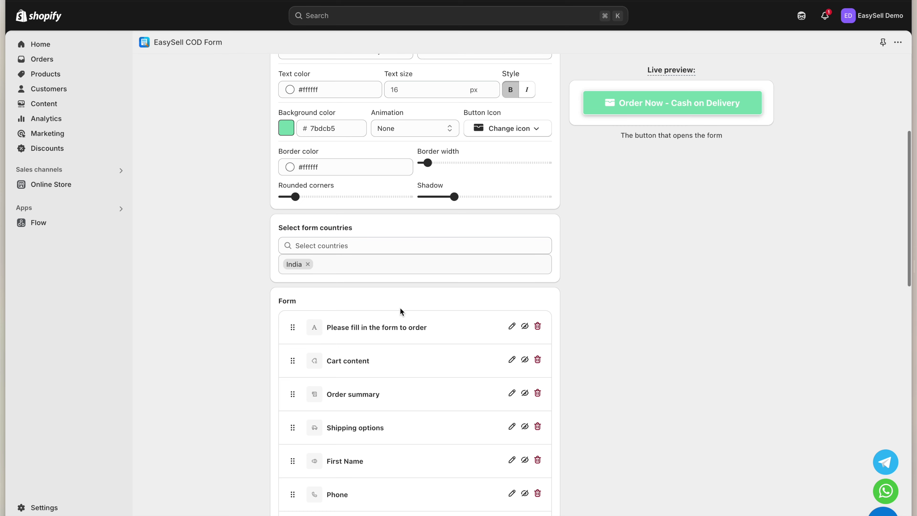
{"action": "left_click", "coordinate": [377, 246]}
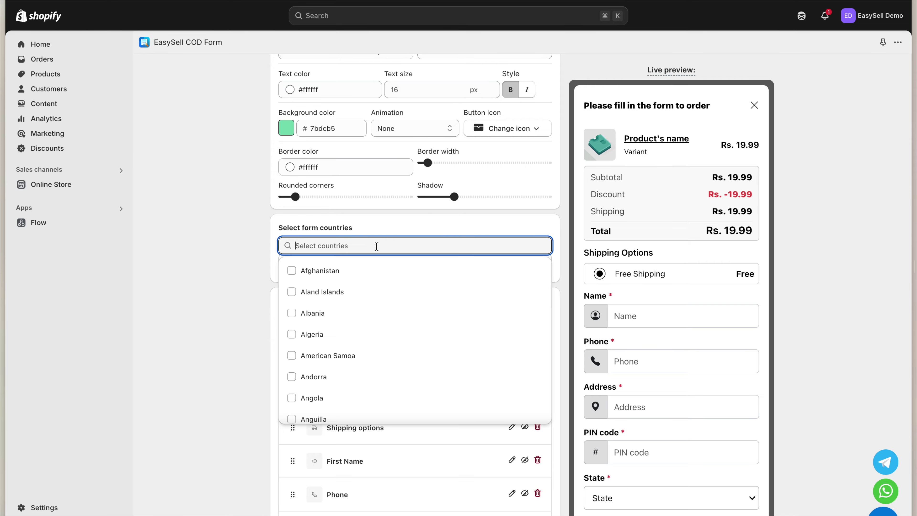
{"action": "type", "text": "paki"}
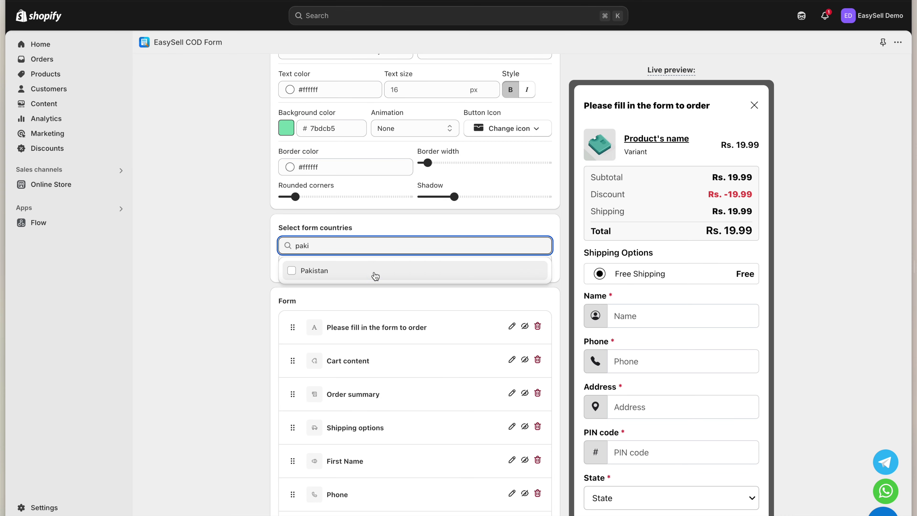
{"action": "left_click", "coordinate": [375, 276]}
{"action": "left_click", "coordinate": [214, 283]}
{"action": "scroll", "coordinate": [244, 326], "scroll_direction": "down", "scroll_amount": 2}
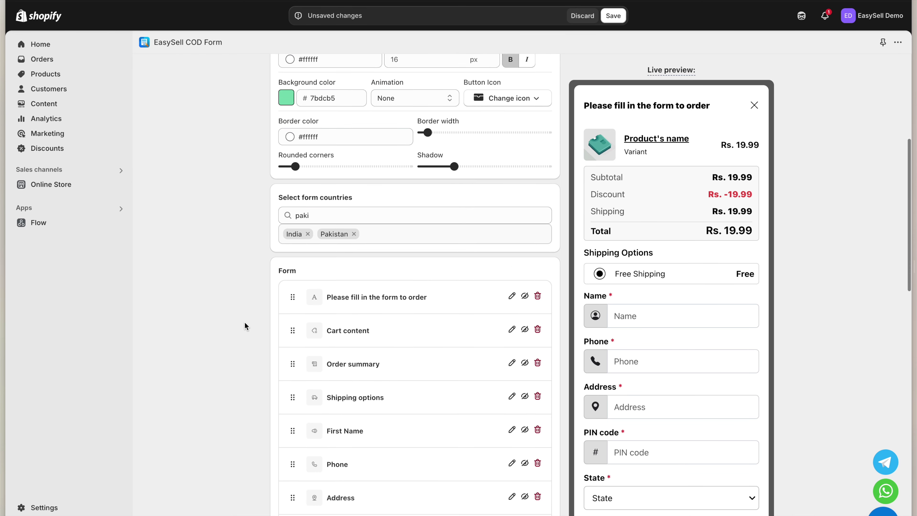
{"action": "left_click", "coordinate": [308, 187]}
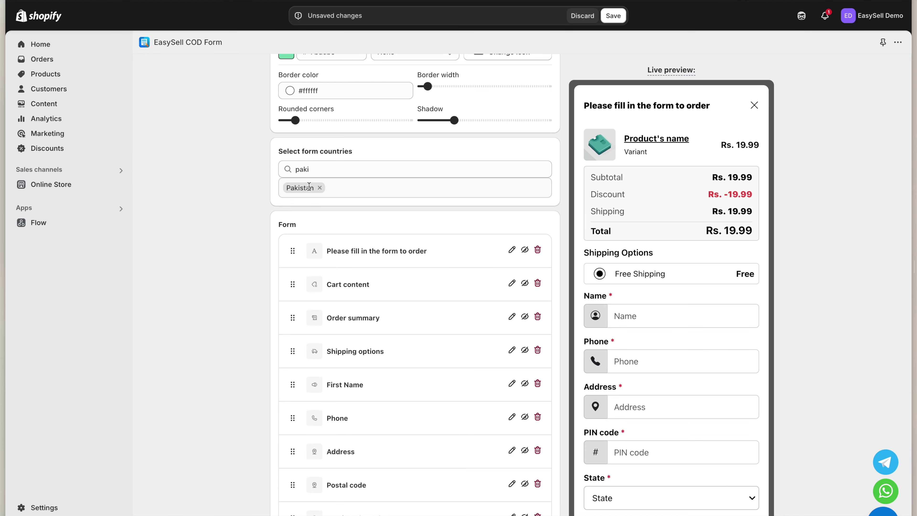
{"action": "scroll", "coordinate": [240, 342], "scroll_direction": "down", "scroll_amount": 3}
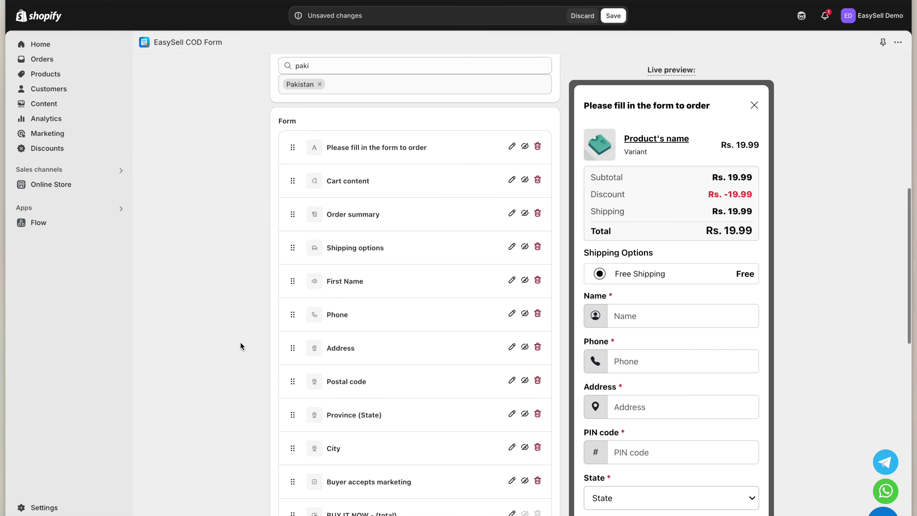
{"action": "scroll", "coordinate": [260, 346], "scroll_direction": "down", "scroll_amount": 1}
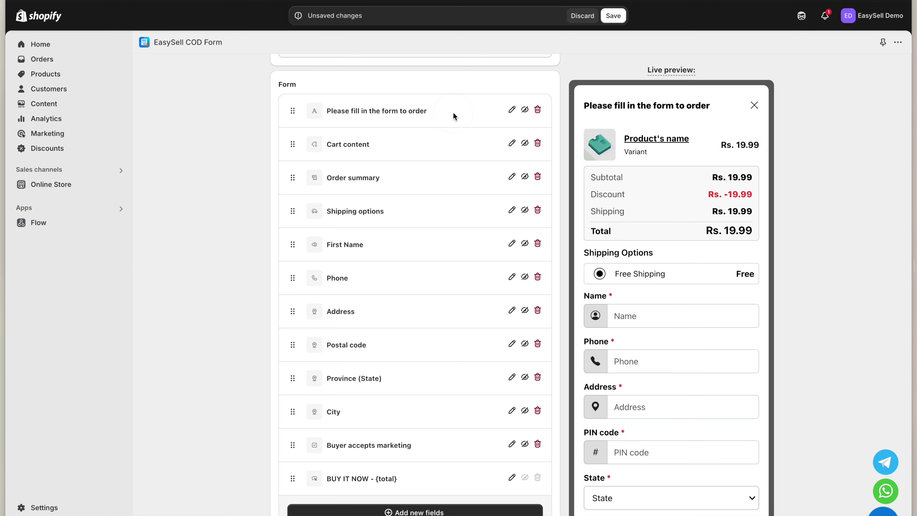
{"action": "left_click_drag", "start_coordinate": [711, 107], "coordinate": [584, 106]}
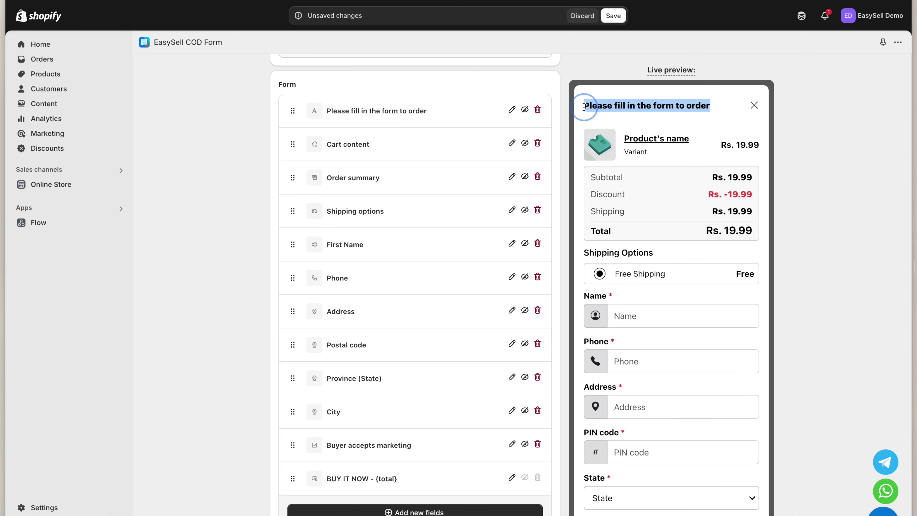
Step: Make the form title non-bold, 22 px, in red #ff0303
{"action": "left_click", "coordinate": [512, 109]}
{"action": "left_click", "coordinate": [466, 176]}
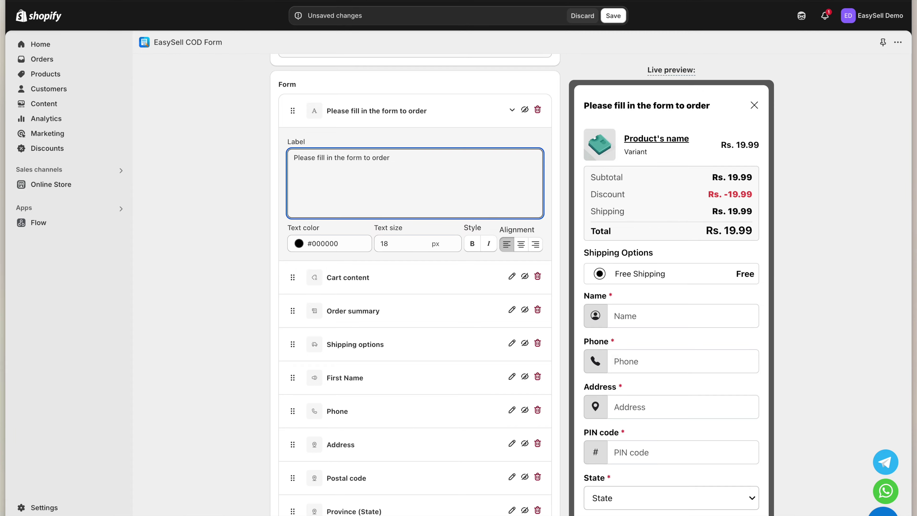
{"action": "scroll", "coordinate": [415, 285], "scroll_direction": "down", "scroll_amount": 1}
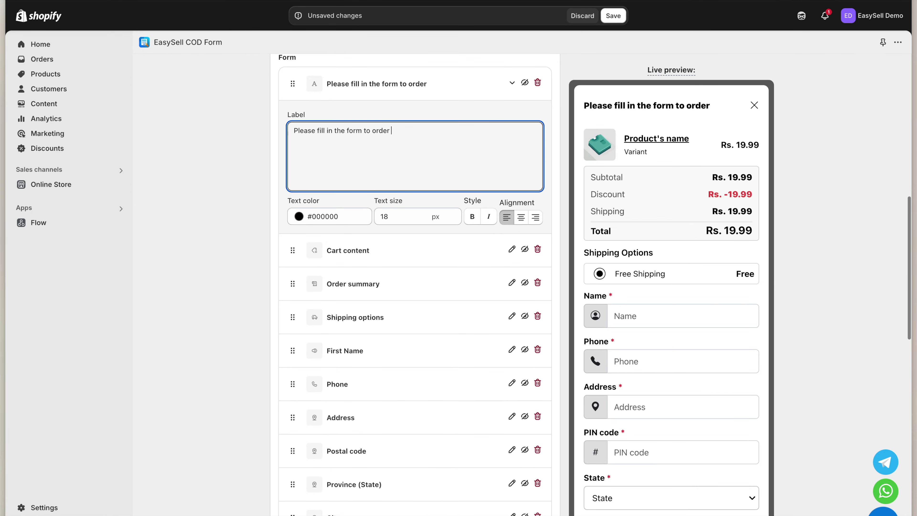
{"action": "left_click", "coordinate": [472, 217]}
{"action": "left_click", "coordinate": [472, 217]}
{"action": "left_click", "coordinate": [454, 214]}
{"action": "left_click", "coordinate": [454, 213]}
{"action": "left_click", "coordinate": [453, 214]}
{"action": "left_click", "coordinate": [454, 216]}
{"action": "left_click", "coordinate": [338, 216]}
{"action": "left_click", "coordinate": [338, 256]}
{"action": "left_click", "coordinate": [348, 233]}
{"action": "left_click", "coordinate": [201, 195]}
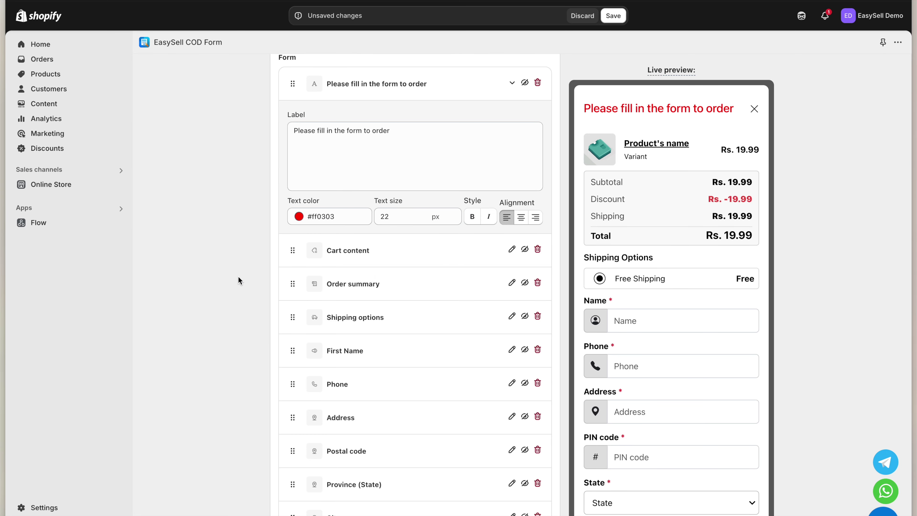
{"action": "scroll", "coordinate": [238, 276], "scroll_direction": "down", "scroll_amount": 5}
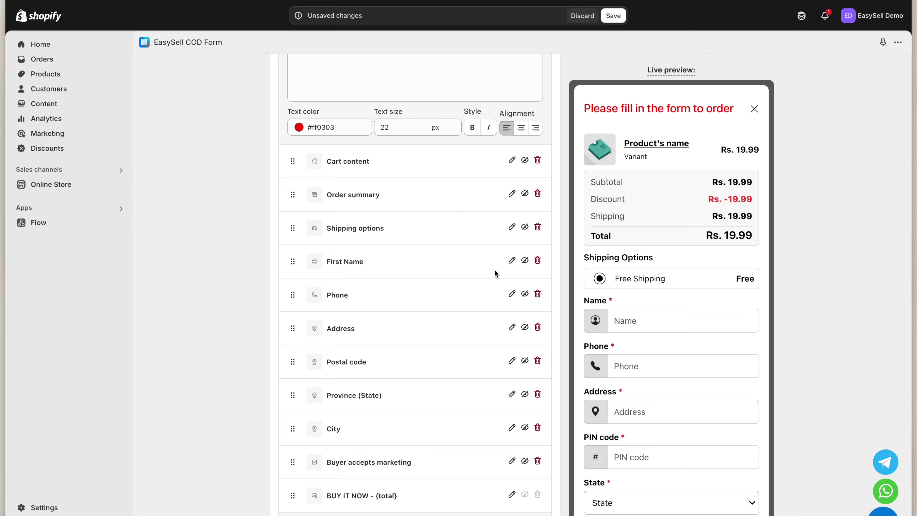
Step: Label the name field 'First Name' and add the error message 'Error message if the value is invalid'
{"action": "left_click", "coordinate": [512, 260]}
{"action": "scroll", "coordinate": [472, 312], "scroll_direction": "down", "scroll_amount": 4}
{"action": "left_click", "coordinate": [376, 269]}
{"action": "key", "text": "super+a"}
{"action": "type", "text": "Fi"}
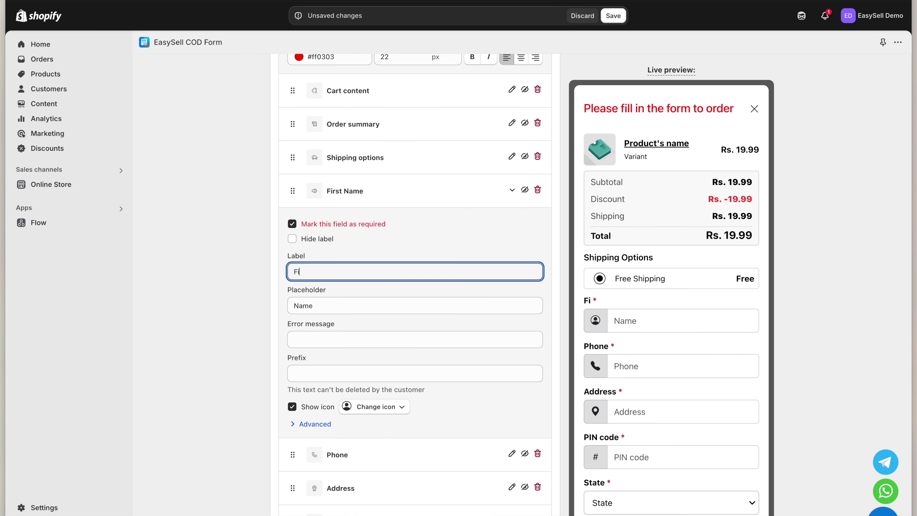
{"action": "type", "text": "rst Name"}
{"action": "key", "text": "Tab"}
{"action": "type", "text": "First Name"}
{"action": "key", "text": "Tab"}
{"action": "type", "text": "Error message if the value is invalid"}
{"action": "scroll", "coordinate": [466, 315], "scroll_direction": "down", "scroll_amount": 5}
Step: Give the BUY IT NOW button a green 7bdcb5 background, 19 px text and an icon
{"action": "scroll", "coordinate": [637, 373], "scroll_direction": "down", "scroll_amount": 3}
{"action": "left_click", "coordinate": [512, 416]}
{"action": "scroll", "coordinate": [416, 289], "scroll_direction": "down", "scroll_amount": 8}
{"action": "left_click", "coordinate": [296, 269]}
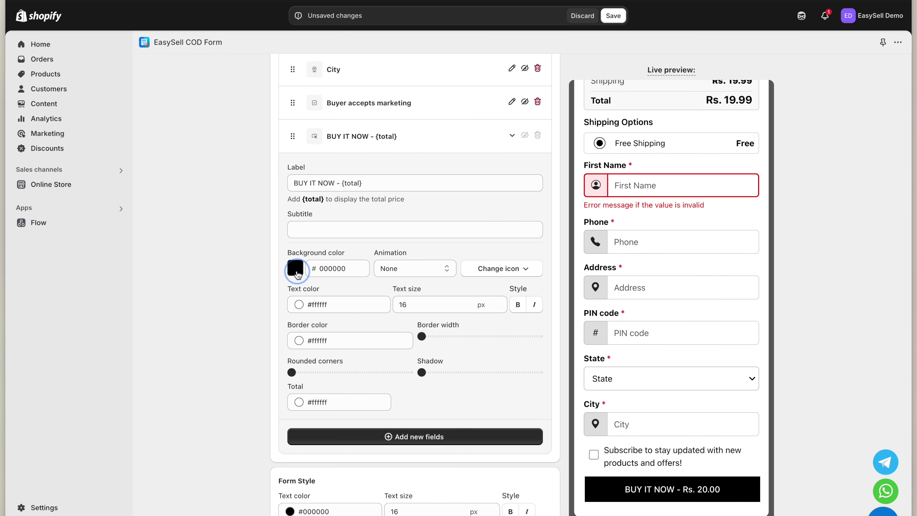
{"action": "left_click", "coordinate": [289, 445]}
{"action": "left_click", "coordinate": [499, 303]}
{"action": "left_click", "coordinate": [499, 302]}
{"action": "left_click", "coordinate": [499, 302]}
{"action": "left_click", "coordinate": [499, 302]}
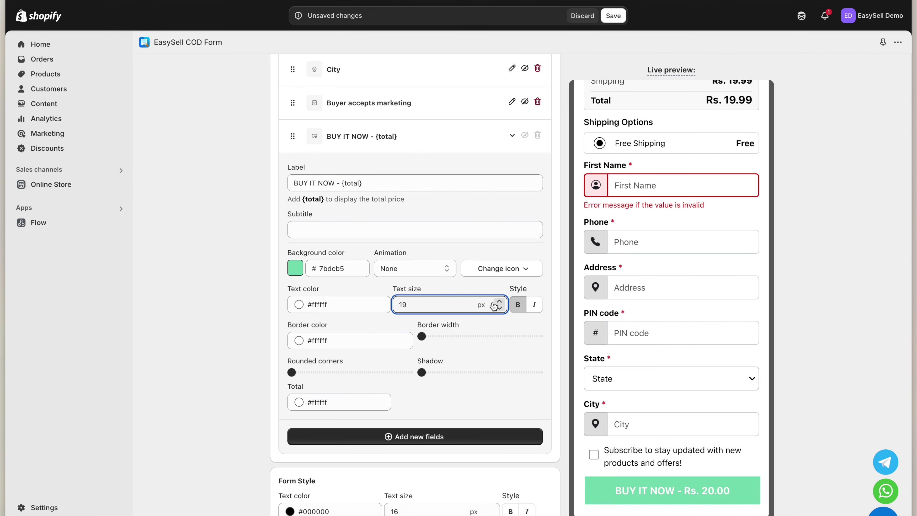
{"action": "left_click", "coordinate": [486, 268]}
{"action": "left_click", "coordinate": [417, 320]}
{"action": "left_click", "coordinate": [447, 386]}
{"action": "scroll", "coordinate": [446, 386], "scroll_direction": "down", "scroll_amount": 8}
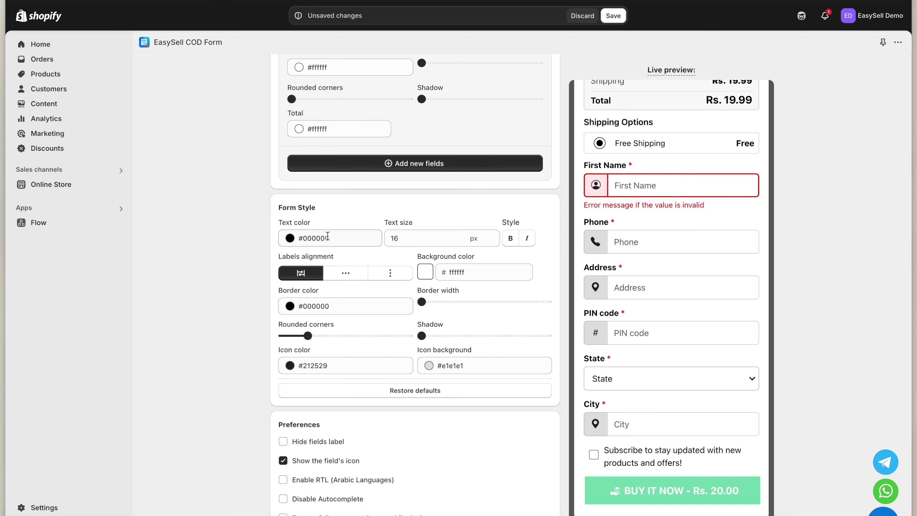
Step: Add WhatsApp Button, Shopify checkout Pay now button and Urgency Countdown custom fields
{"action": "left_click", "coordinate": [367, 162]}
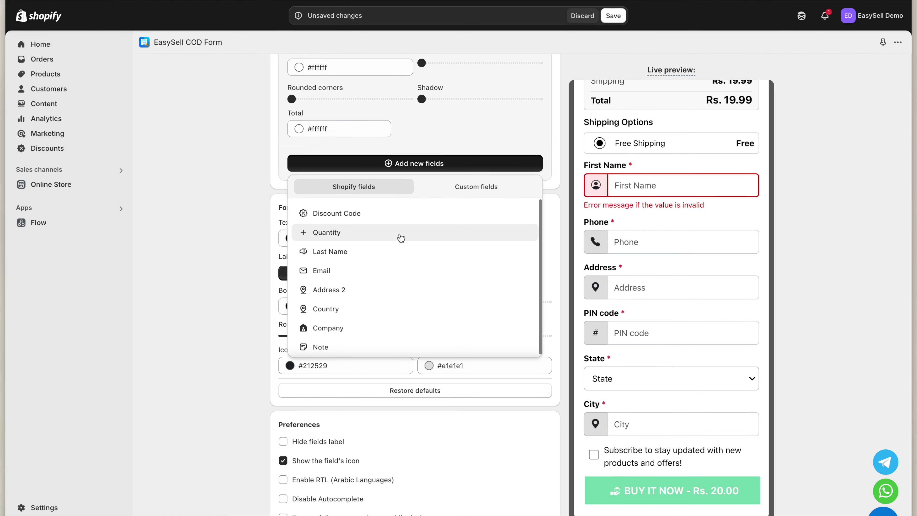
{"action": "left_click", "coordinate": [448, 191]}
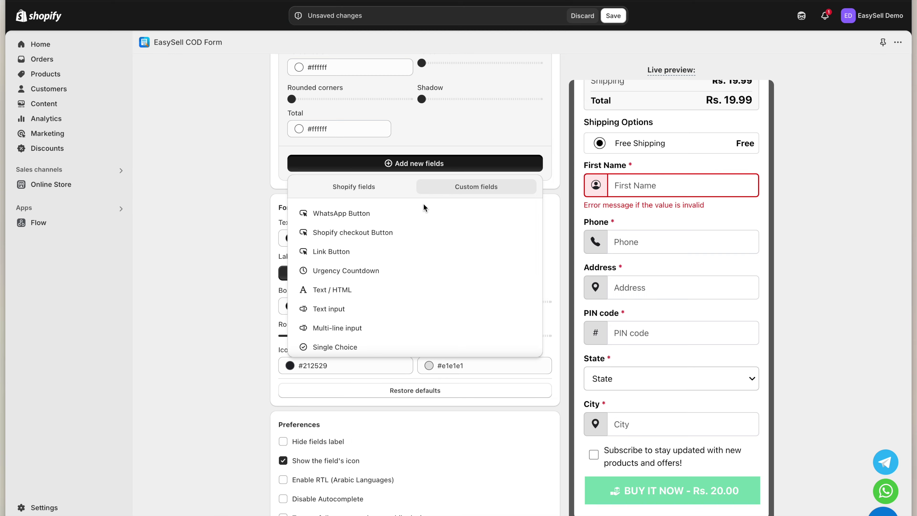
{"action": "left_click", "coordinate": [417, 213]}
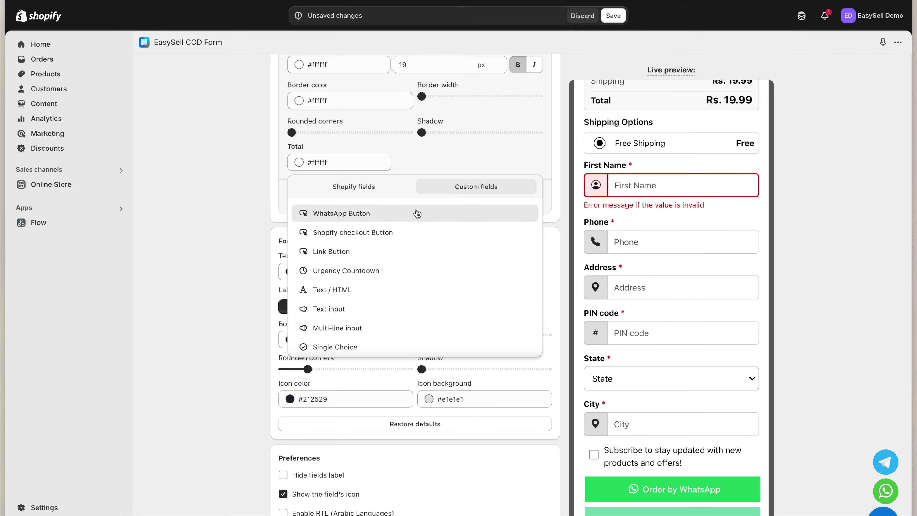
{"action": "left_click", "coordinate": [415, 230]}
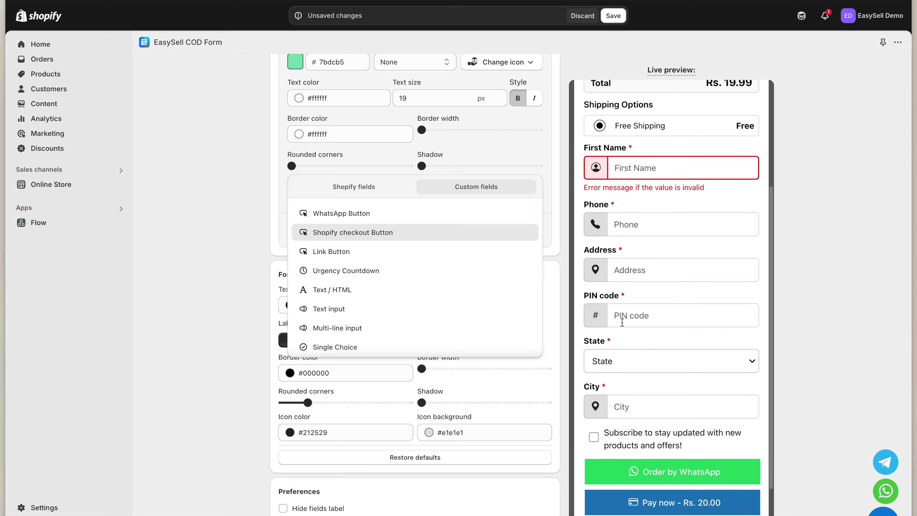
{"action": "scroll", "coordinate": [622, 323], "scroll_direction": "down", "scroll_amount": 3}
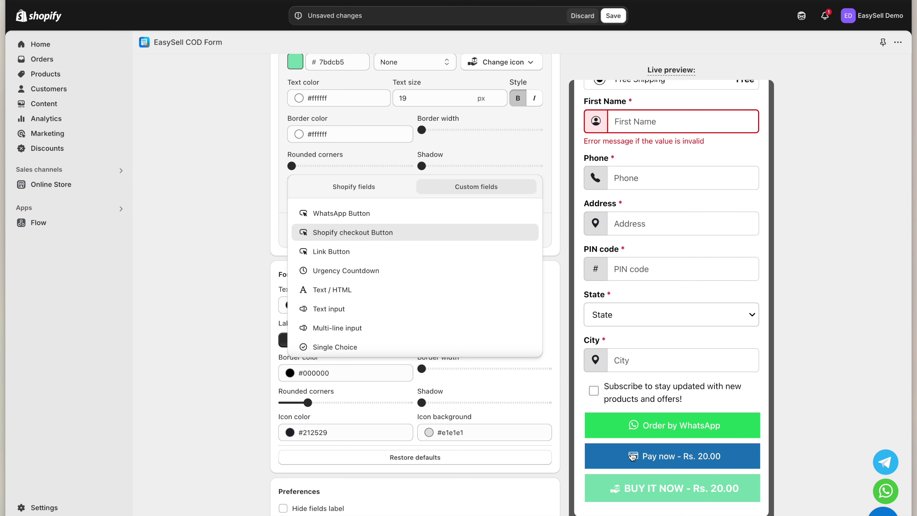
{"action": "scroll", "coordinate": [416, 305], "scroll_direction": "down", "scroll_amount": 1}
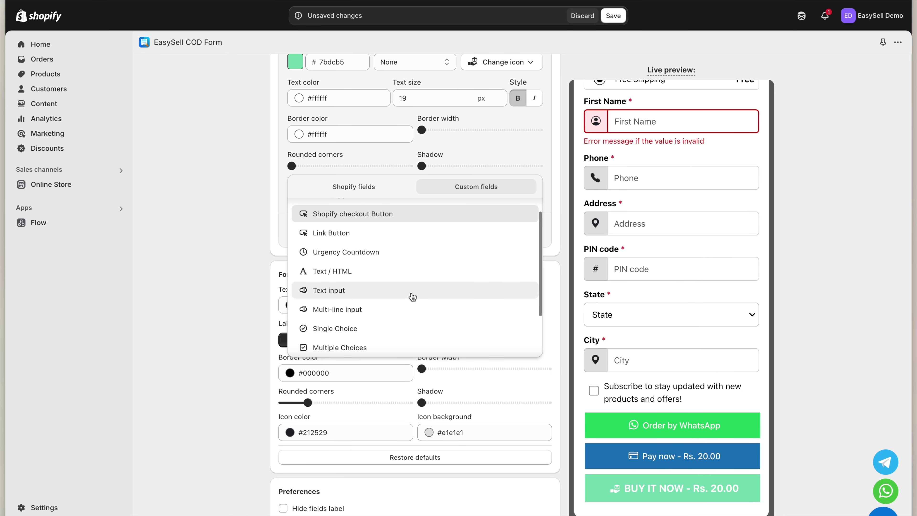
{"action": "left_click", "coordinate": [374, 253]}
{"action": "scroll", "coordinate": [667, 363], "scroll_direction": "down", "scroll_amount": 3}
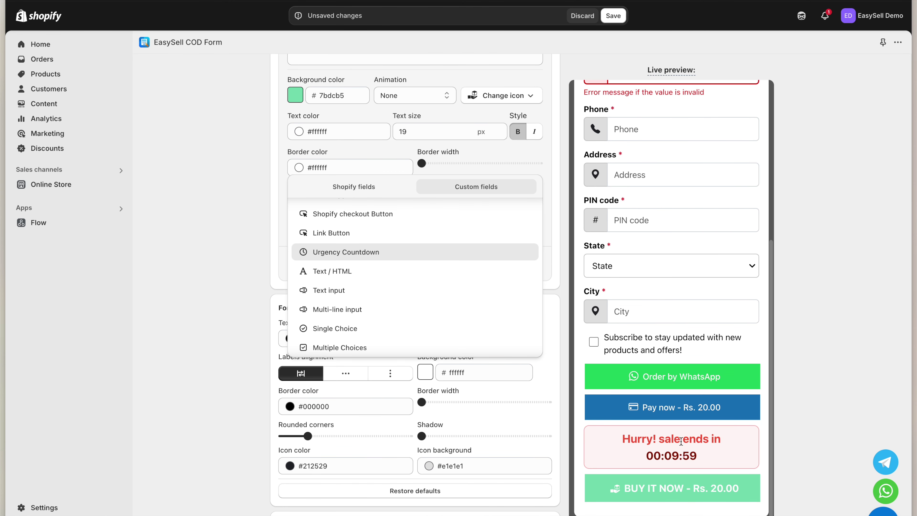
{"action": "left_click", "coordinate": [662, 456]}
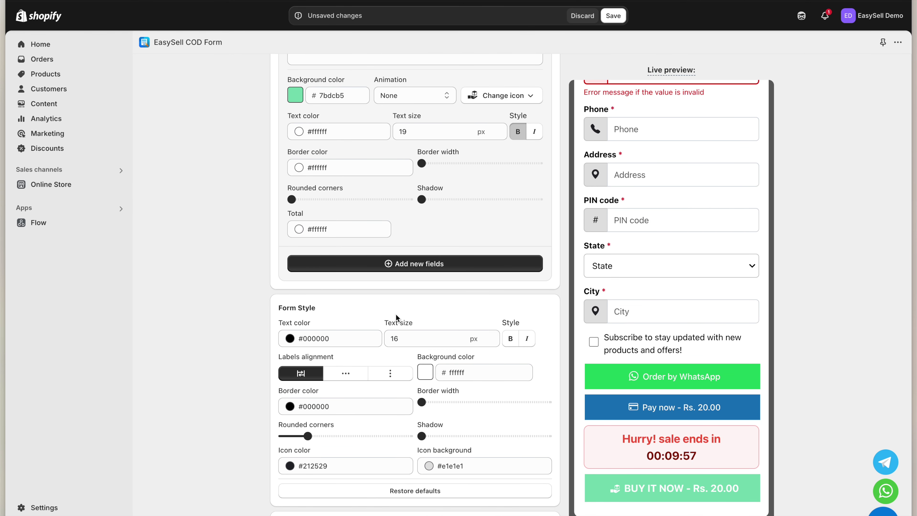
{"action": "scroll", "coordinate": [396, 313], "scroll_direction": "up", "scroll_amount": 10}
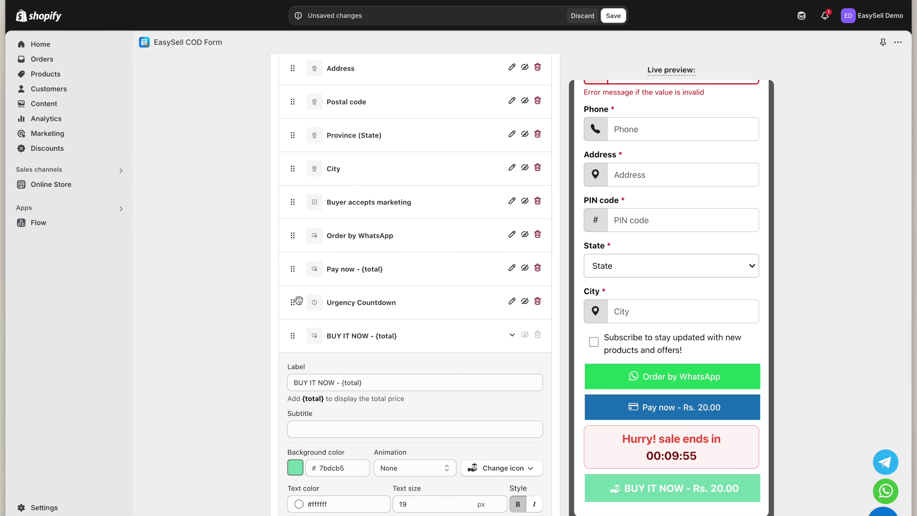
Step: Move Urgency Countdown above Order by WhatsApp; set text #ff0000, vertical labels, background fadddd
{"action": "left_click_drag", "start_coordinate": [299, 301], "coordinate": [294, 235]}
{"action": "scroll", "coordinate": [361, 231], "scroll_direction": "down", "scroll_amount": 10}
{"action": "left_click", "coordinate": [333, 204]}
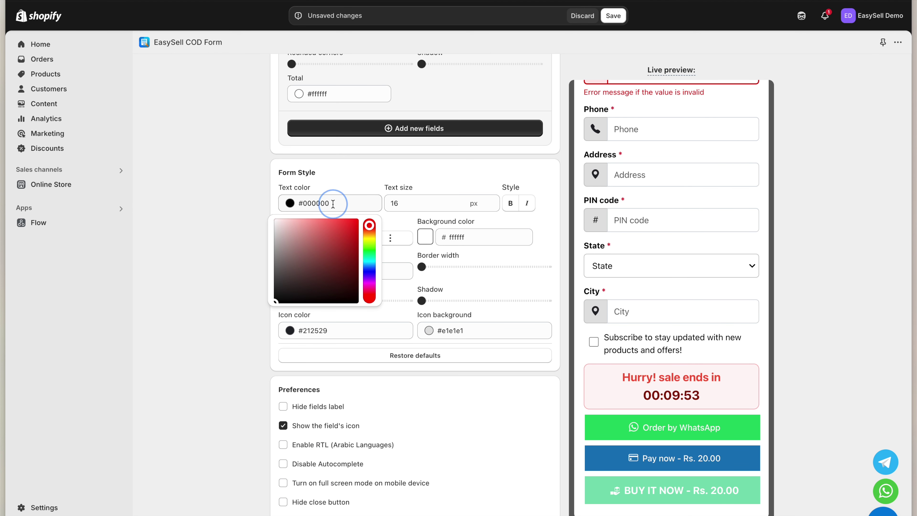
{"action": "left_click", "coordinate": [349, 245]}
{"action": "left_click_drag", "start_coordinate": [349, 245], "coordinate": [389, 211]}
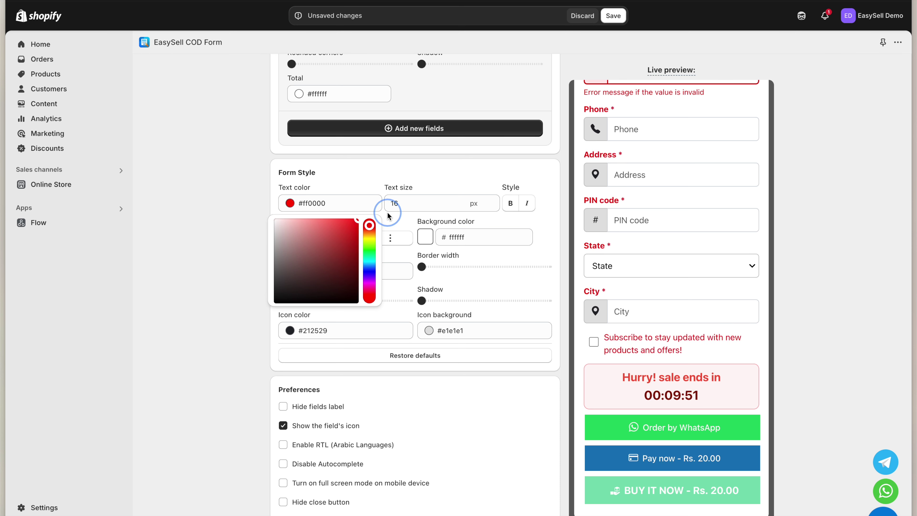
{"action": "left_click", "coordinate": [390, 217]}
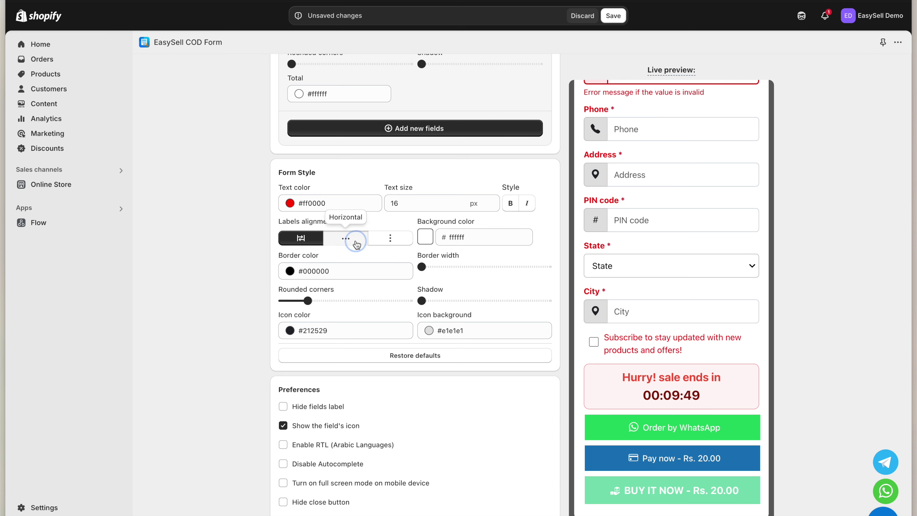
{"action": "left_click", "coordinate": [345, 238]}
{"action": "left_click", "coordinate": [390, 242]}
{"action": "left_click", "coordinate": [426, 237]}
{"action": "left_click_drag", "start_coordinate": [464, 305], "coordinate": [414, 284]}
{"action": "left_click", "coordinate": [481, 297]}
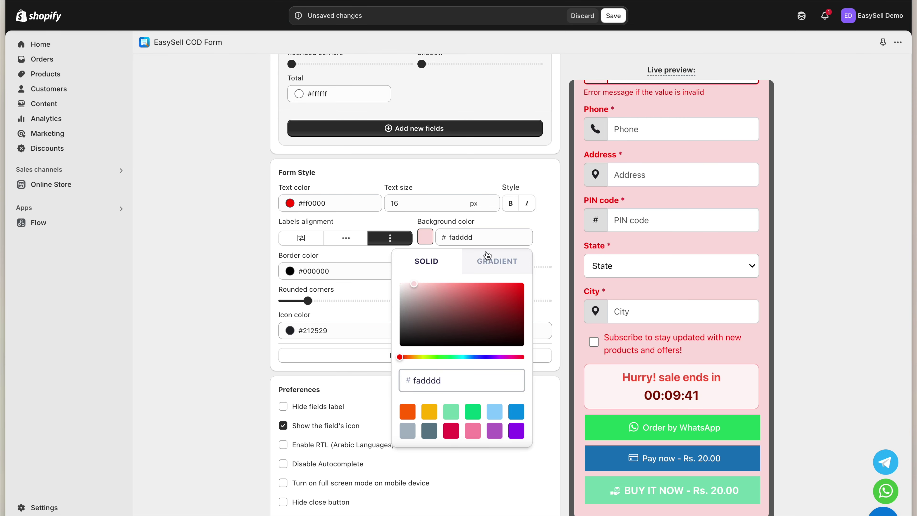
{"action": "left_click", "coordinate": [558, 263]}
Step: Try hiding labels and right-to-left layout, then turn both back off
{"action": "scroll", "coordinate": [516, 378], "scroll_direction": "down", "scroll_amount": 3}
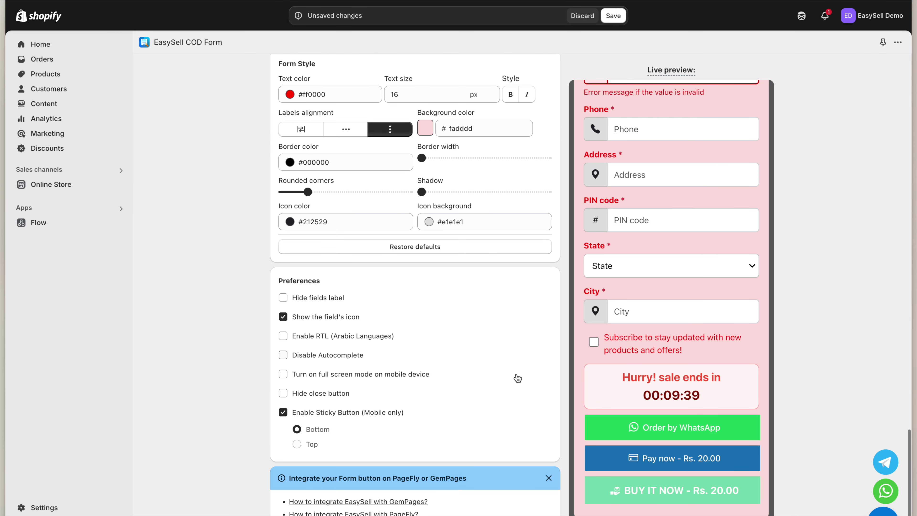
{"action": "scroll", "coordinate": [518, 378], "scroll_direction": "down", "scroll_amount": 3}
{"action": "left_click", "coordinate": [331, 188]}
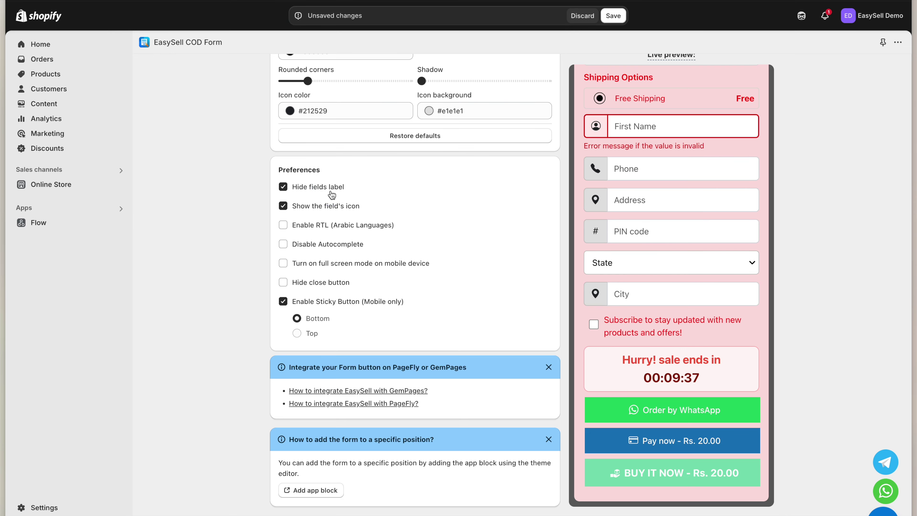
{"action": "left_click", "coordinate": [332, 190]}
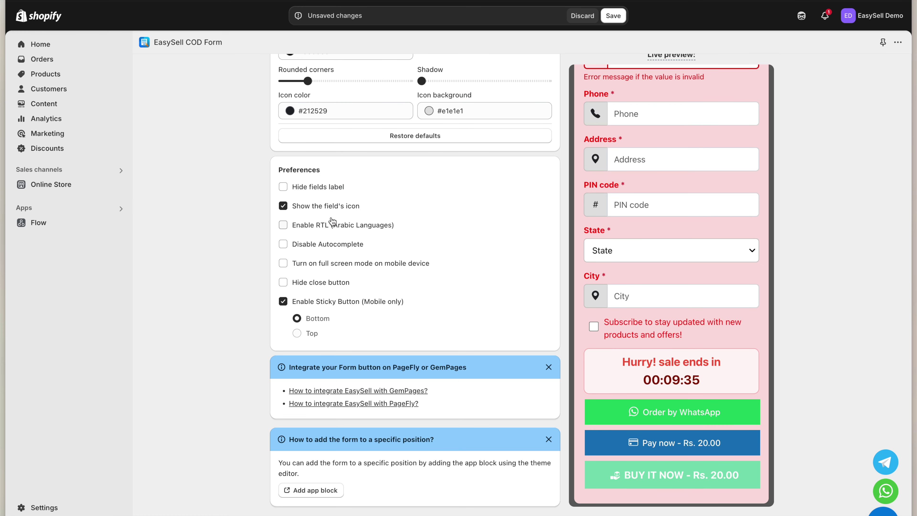
{"action": "left_click", "coordinate": [327, 227]}
{"action": "left_click", "coordinate": [327, 227]}
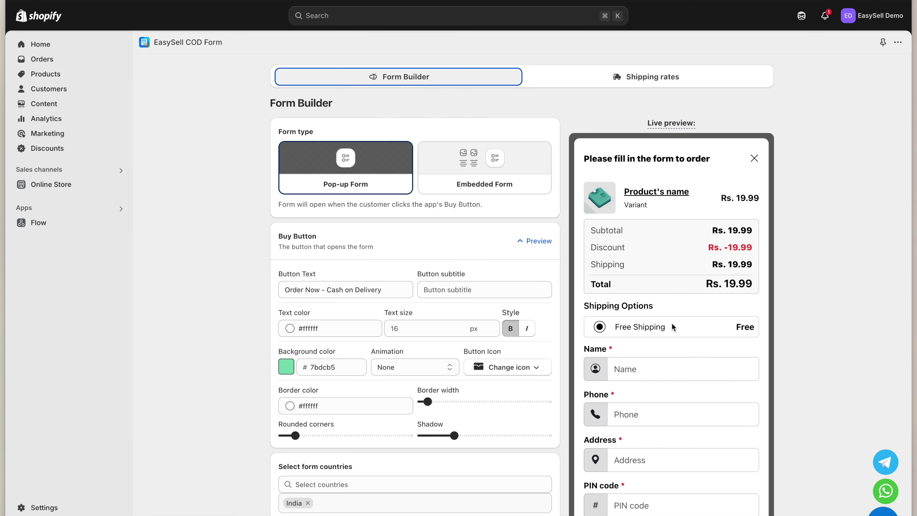
{"action": "left_click_drag", "start_coordinate": [671, 325], "coordinate": [616, 327]}
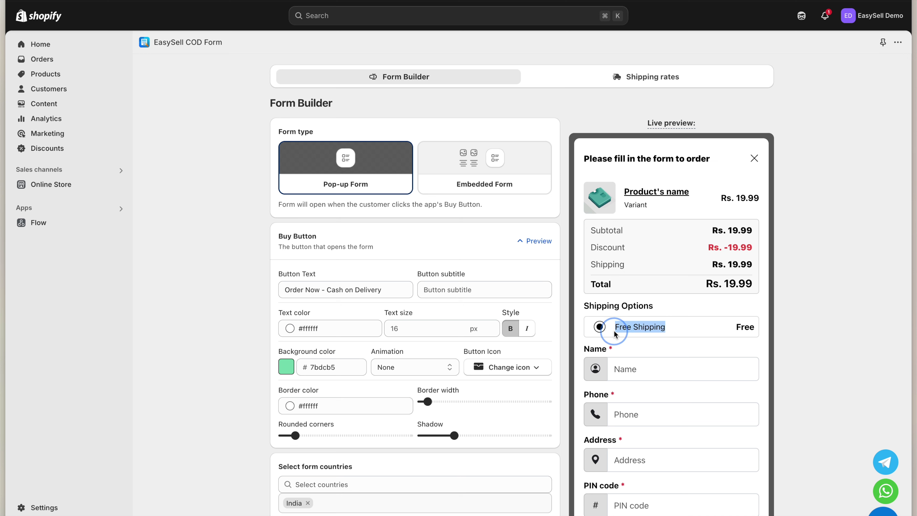
Step: Edit the Free Shipping rate to add the rate description '7 Days'
{"action": "left_click", "coordinate": [650, 329]}
{"action": "left_click", "coordinate": [651, 79]}
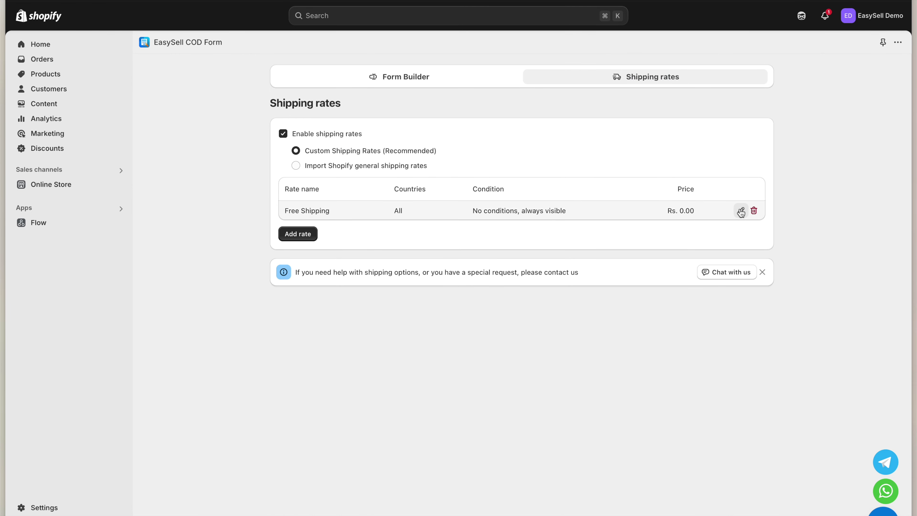
{"action": "left_click_drag", "start_coordinate": [331, 211], "coordinate": [278, 214]}
{"action": "left_click", "coordinate": [365, 213]}
{"action": "left_click", "coordinate": [741, 210]}
{"action": "left_click", "coordinate": [501, 184]}
{"action": "type", "text": "7 Days"}
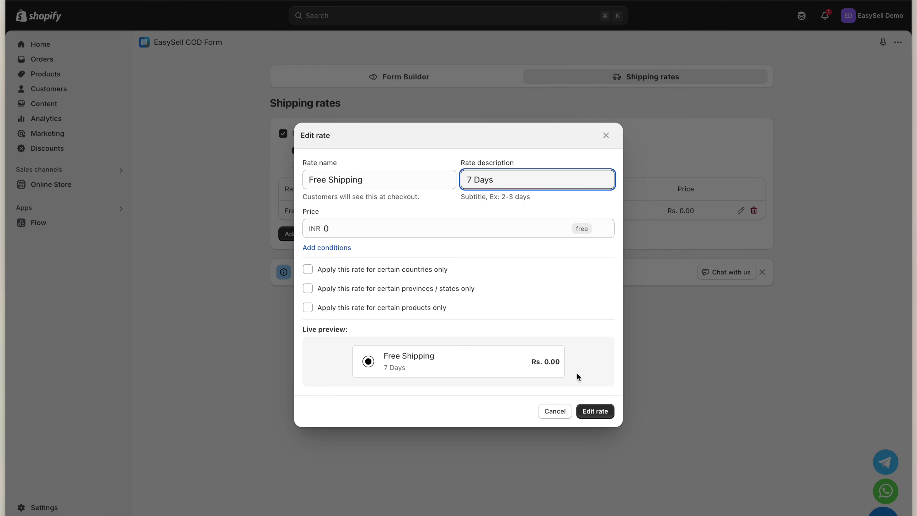
{"action": "left_click", "coordinate": [595, 412]}
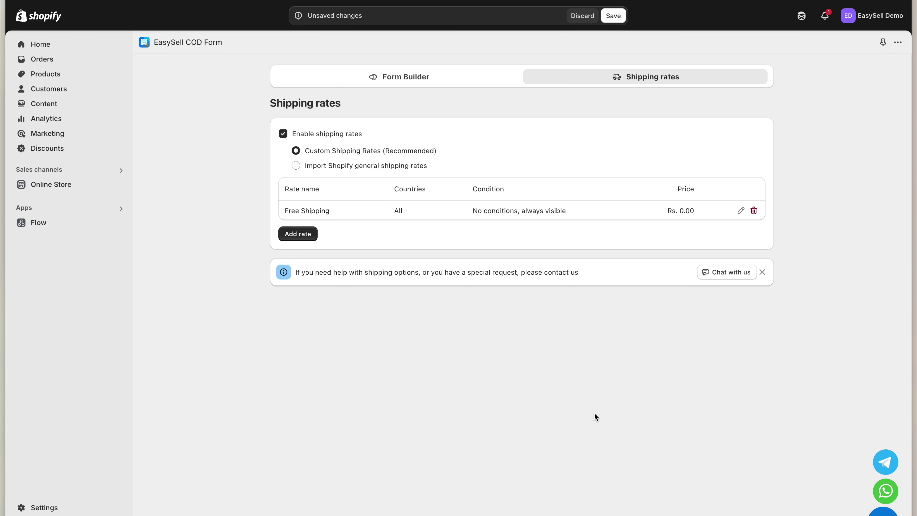
Step: Add an Express Shipping rate described '2-3 Days' at price 100, then start another rate
{"action": "left_click", "coordinate": [288, 233]}
{"action": "left_click", "coordinate": [336, 179]}
{"action": "type", "text": "Express Shipping"}
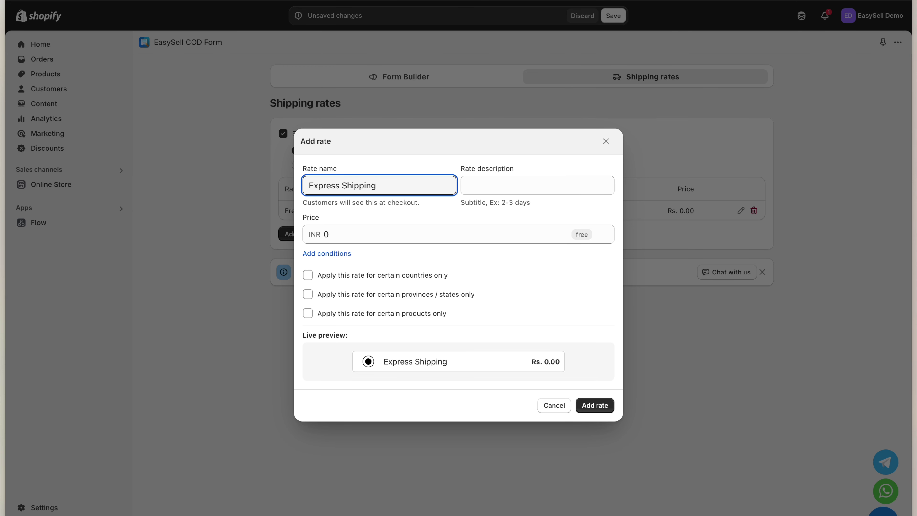
{"action": "left_click", "coordinate": [538, 186]}
{"action": "type", "text": "2"}
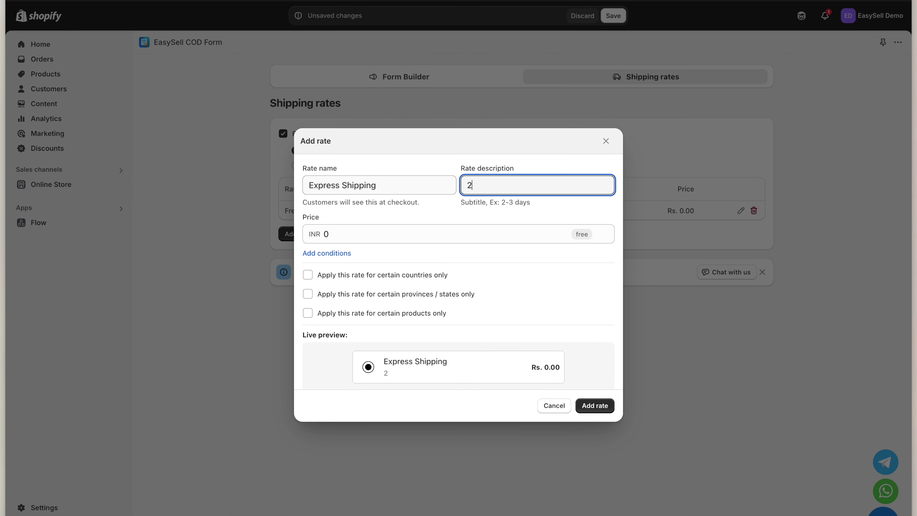
{"action": "type", "text": "-3 Days"}
{"action": "key", "text": "Tab"}
{"action": "type", "text": "100"}
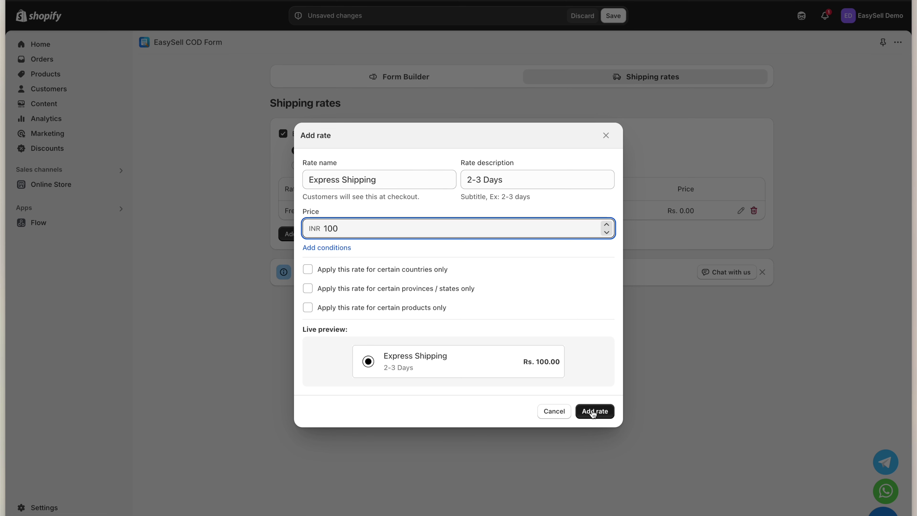
{"action": "left_click", "coordinate": [593, 414]}
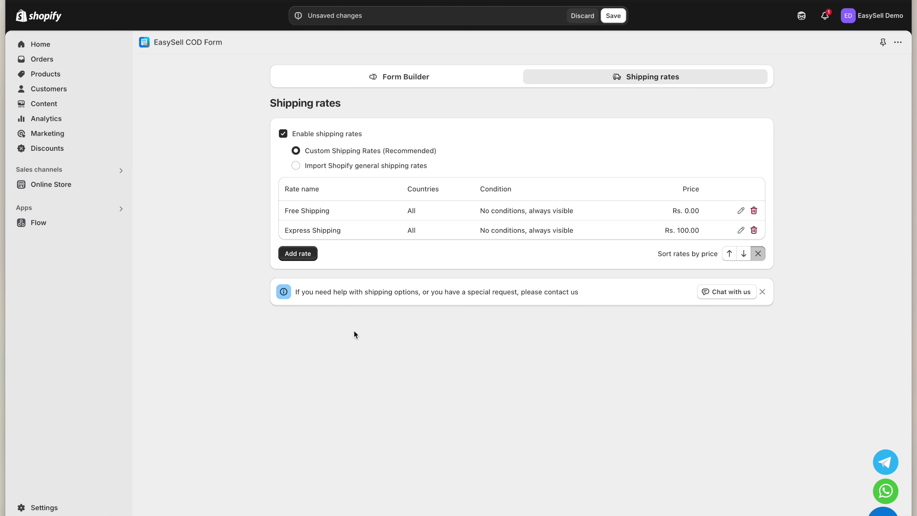
{"action": "left_click", "coordinate": [298, 254]}
Step: Name the rate Heavy Items Shipping, priced Rs. 200, for orders weighing 1–5 kg
{"action": "left_click", "coordinate": [343, 186]}
{"action": "type", "text": "Heavu Items Shipping"}
{"action": "key", "text": "Tab"}
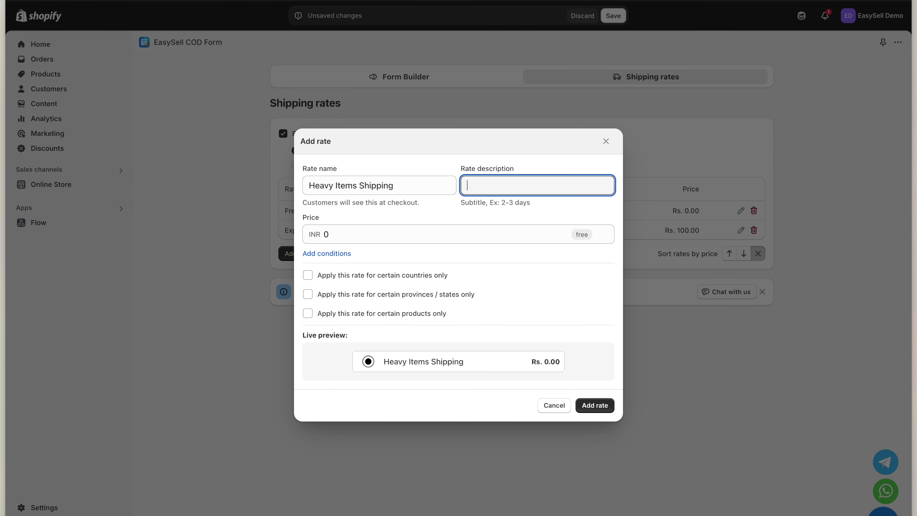
{"action": "key", "text": "Tab"}
{"action": "type", "text": "200"}
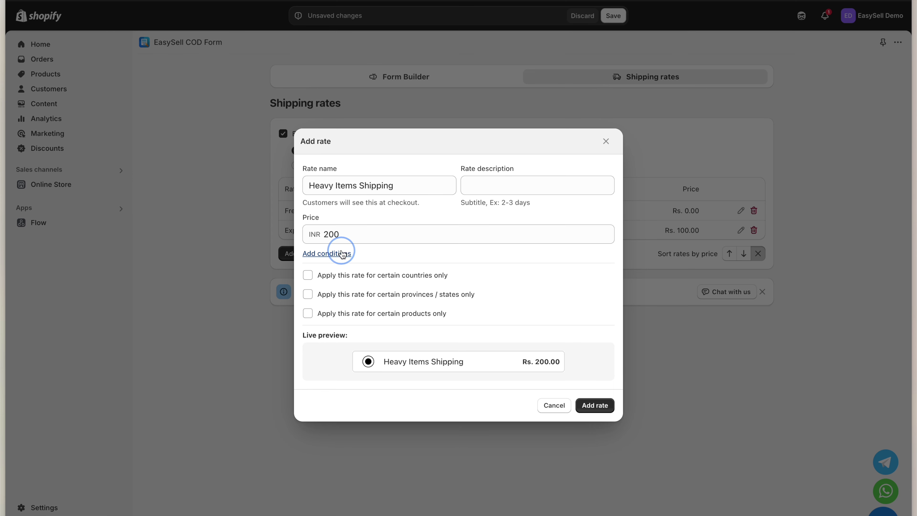
{"action": "left_click", "coordinate": [343, 253]}
{"action": "left_click", "coordinate": [371, 253]}
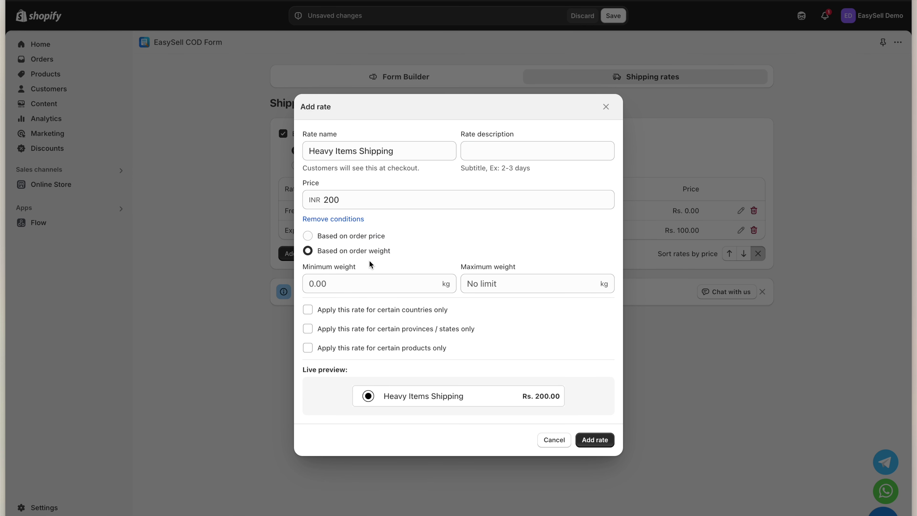
{"action": "left_click", "coordinate": [363, 285]}
{"action": "type", "text": "1"}
{"action": "key", "text": "Tab"}
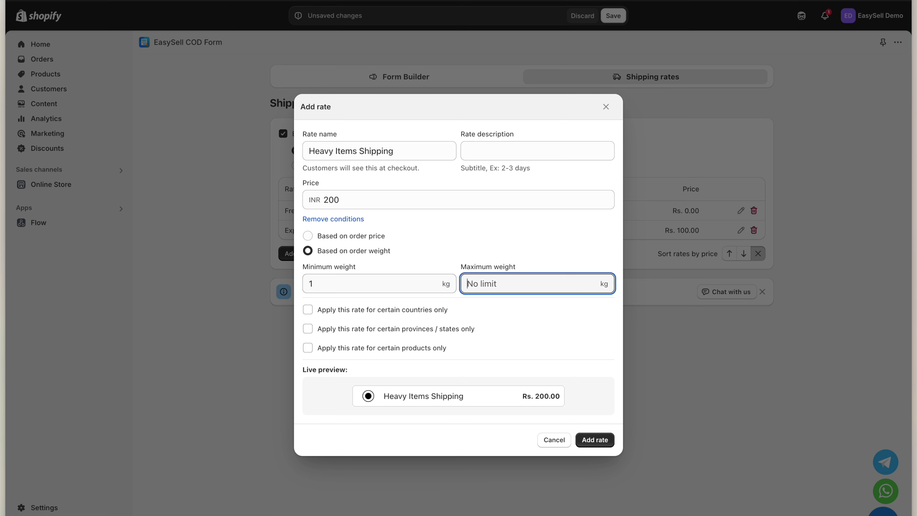
{"action": "type", "text": "5"}
Step: Restrict the rate to the states Bihar and Andhra Pradesh
{"action": "left_click", "coordinate": [359, 309]}
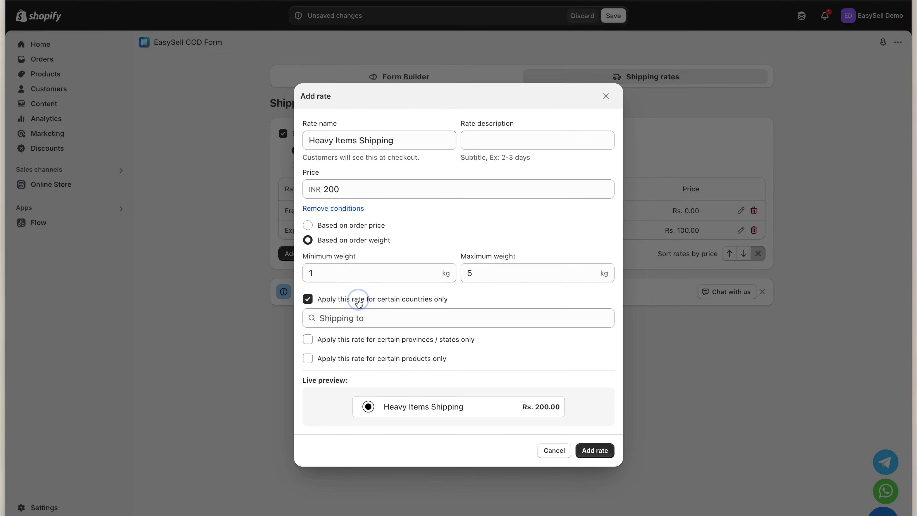
{"action": "left_click", "coordinate": [359, 300]}
{"action": "left_click", "coordinate": [358, 329]}
{"action": "left_click", "coordinate": [358, 336]}
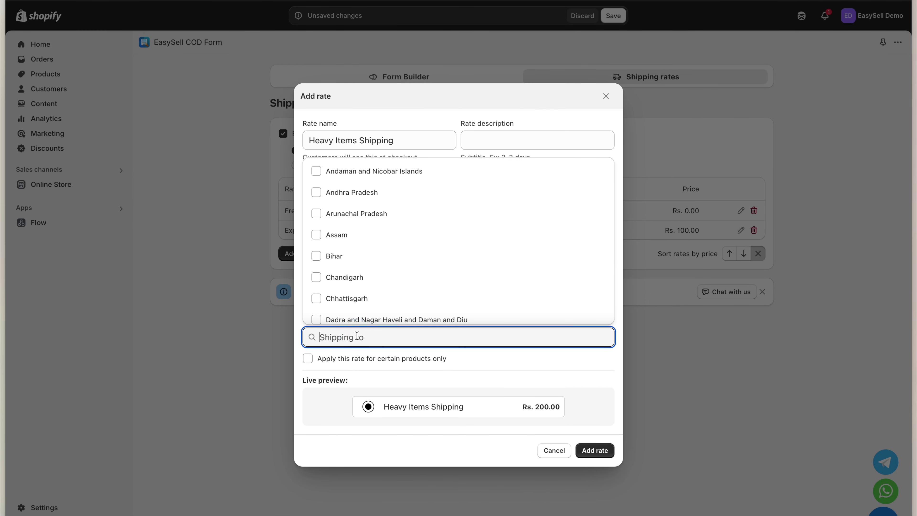
{"action": "left_click", "coordinate": [358, 257]}
{"action": "left_click", "coordinate": [352, 182]}
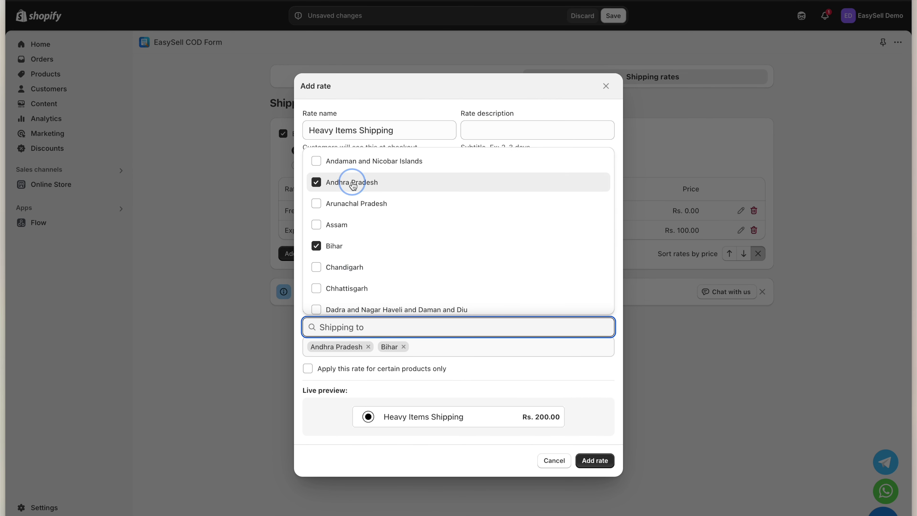
{"action": "left_click", "coordinate": [443, 396]}
Step: Limit the rate to three snowboards, including The Hidden Snowboard, then add and save it
{"action": "left_click", "coordinate": [411, 371]}
{"action": "left_click", "coordinate": [379, 378]}
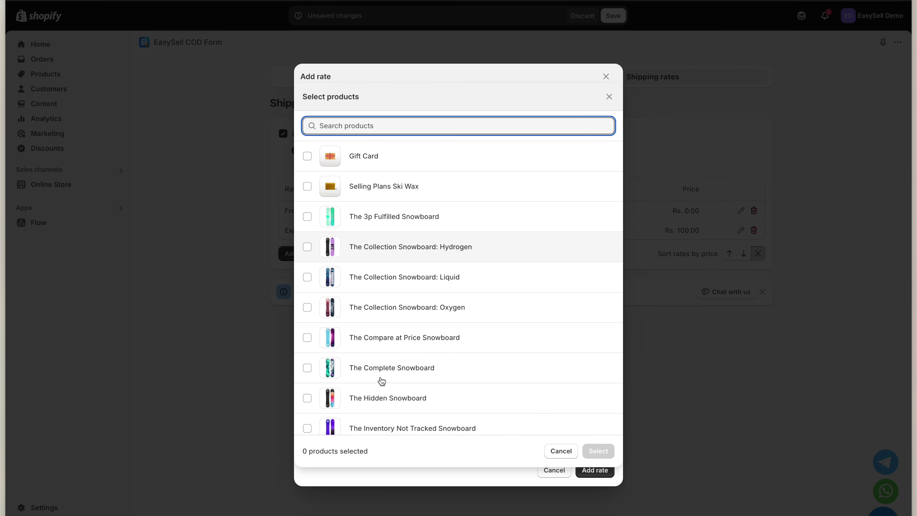
{"action": "left_click", "coordinate": [398, 320]}
{"action": "left_click", "coordinate": [399, 253]}
{"action": "left_click", "coordinate": [396, 387]}
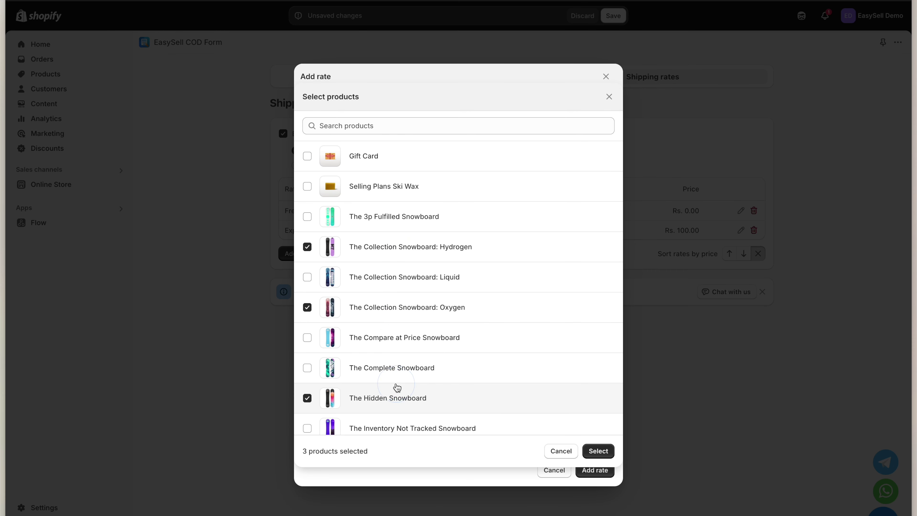
{"action": "left_click", "coordinate": [592, 451]}
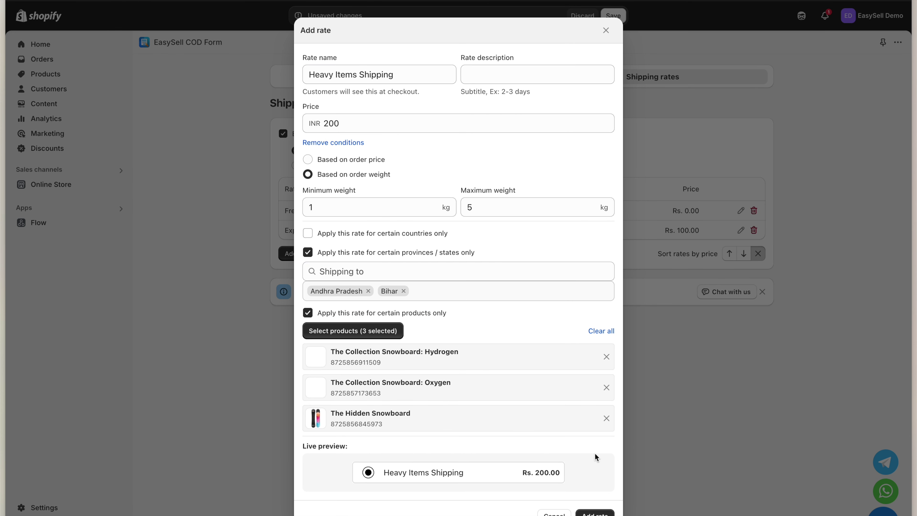
{"action": "left_click", "coordinate": [595, 512]}
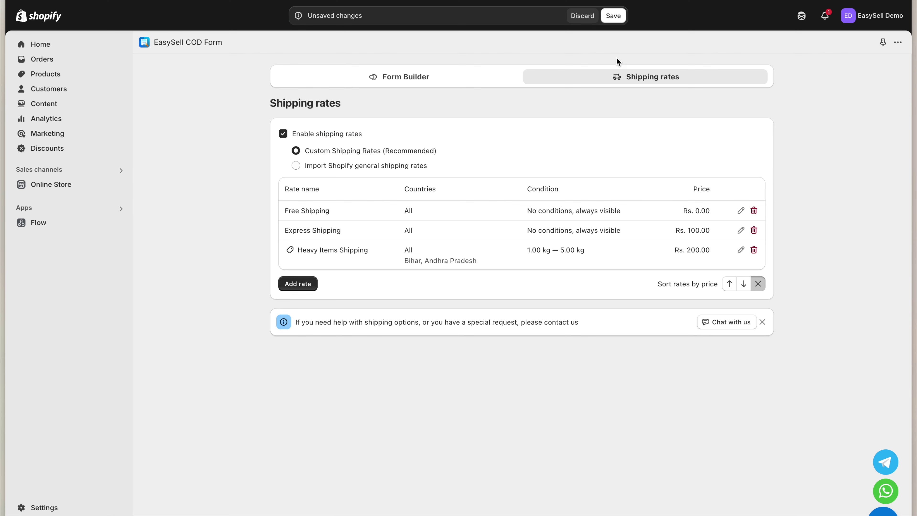
{"action": "left_click", "coordinate": [613, 15]}
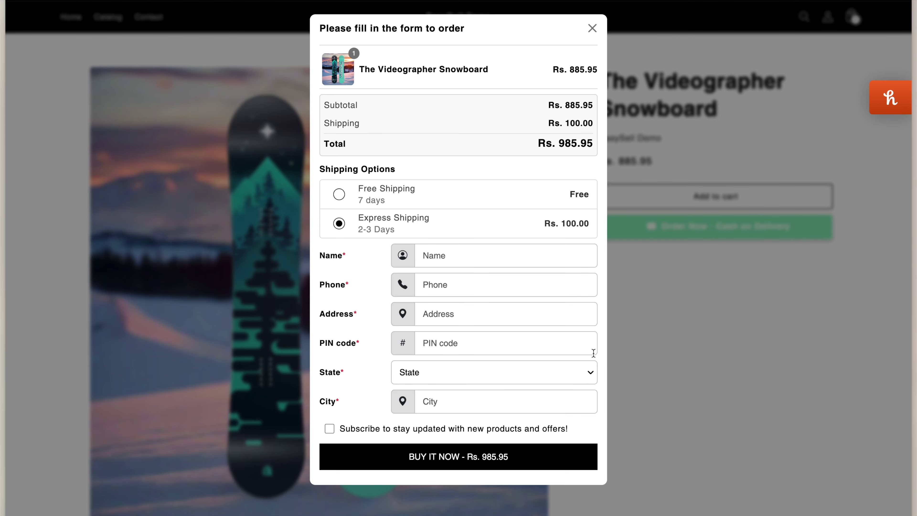
Step: Reload The Videographer Snowboard page and choose Express Shipping on its COD form (Rs. 985.95)
{"action": "key", "text": "super+r"}
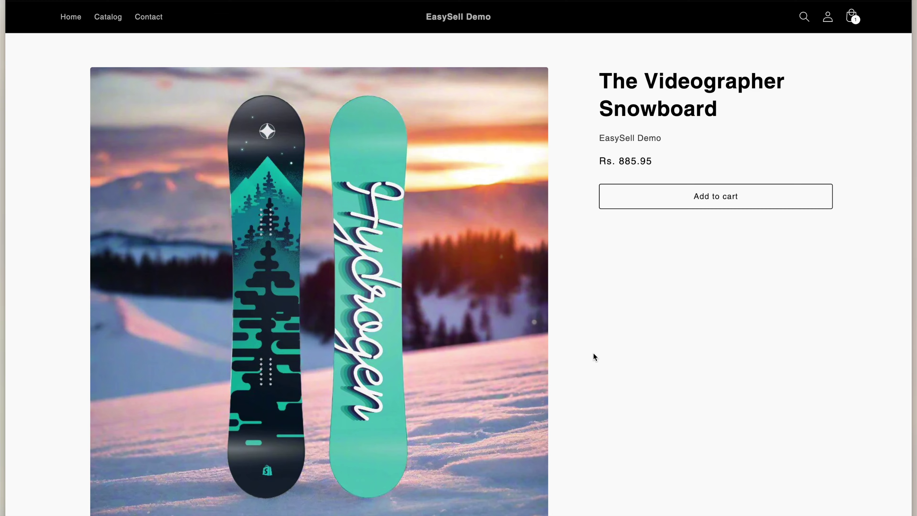
{"action": "left_click", "coordinate": [672, 227]}
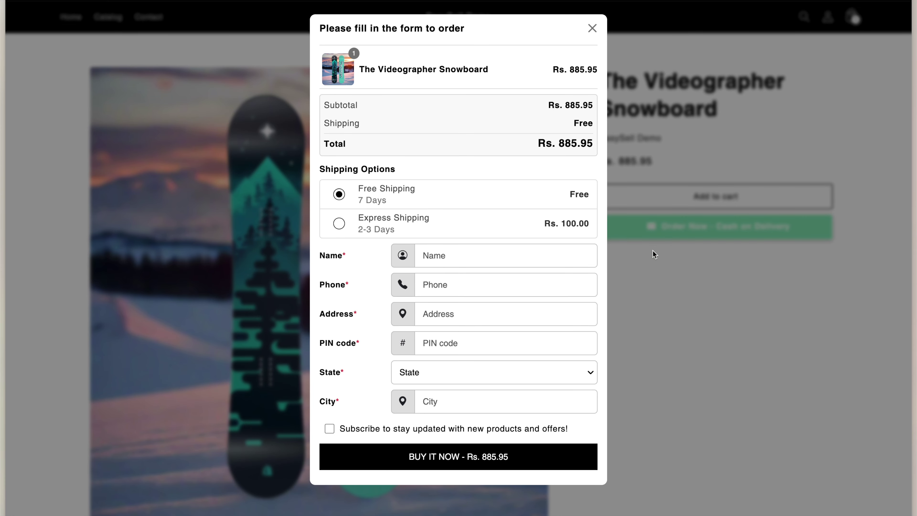
{"action": "left_click", "coordinate": [457, 221]}
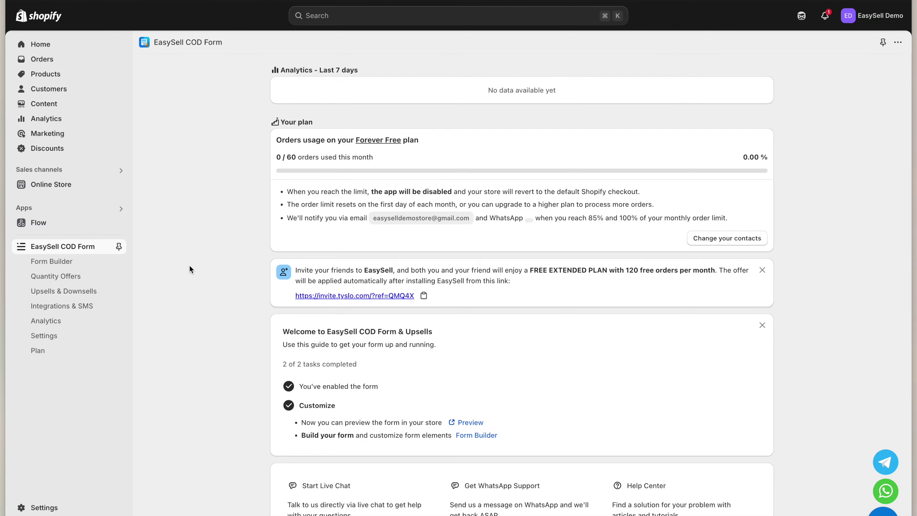
Step: Go to Quantity Offers and start a new offer
{"action": "left_click", "coordinate": [109, 276]}
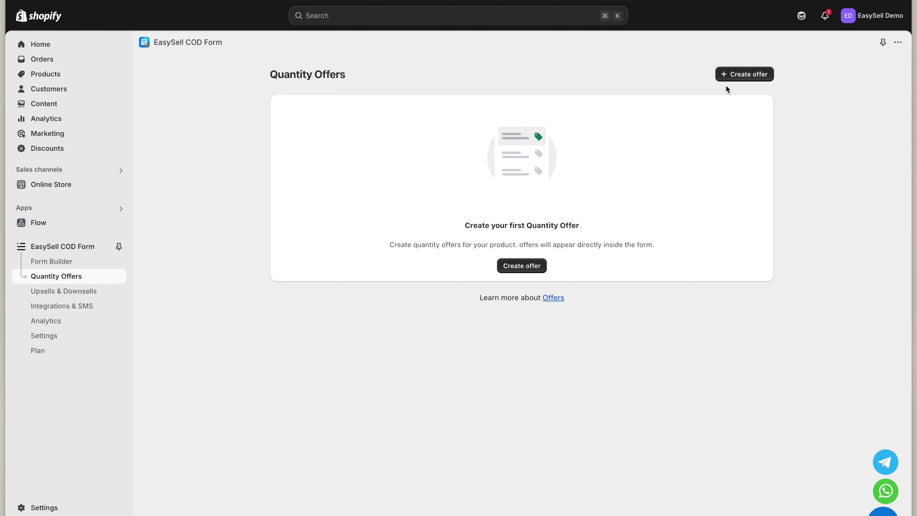
{"action": "left_click", "coordinate": [744, 74]}
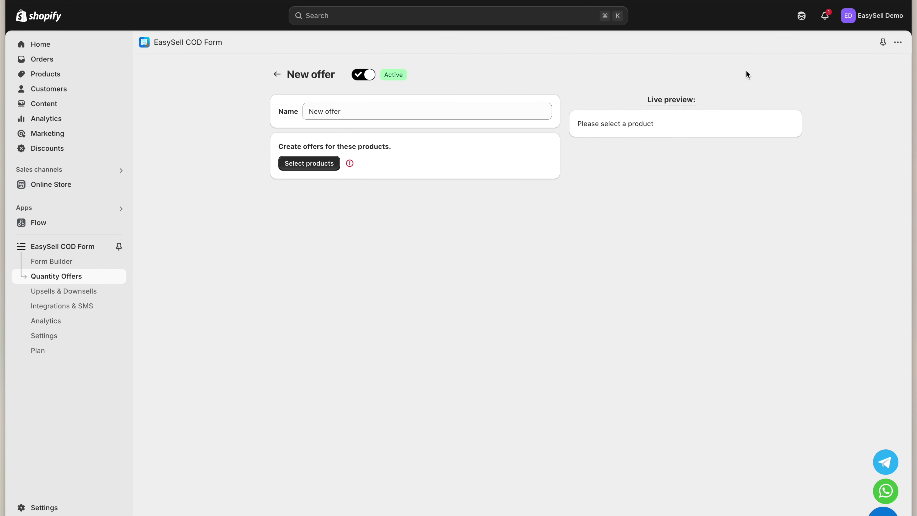
Step: Choose The Videographer Snowboard as the quantity offer's product
{"action": "left_click", "coordinate": [334, 166]}
{"action": "type", "text": "The Videographer Snowboard"}
{"action": "left_click", "coordinate": [308, 156]}
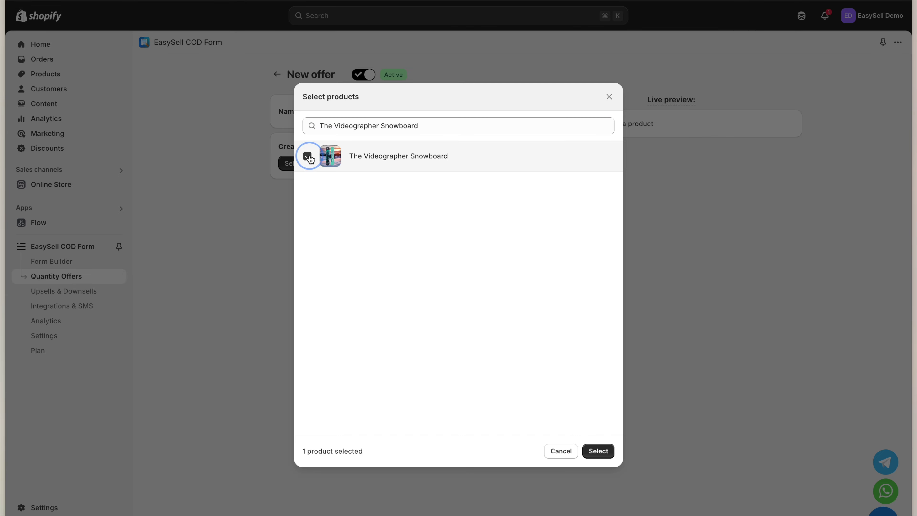
{"action": "left_click", "coordinate": [598, 451]}
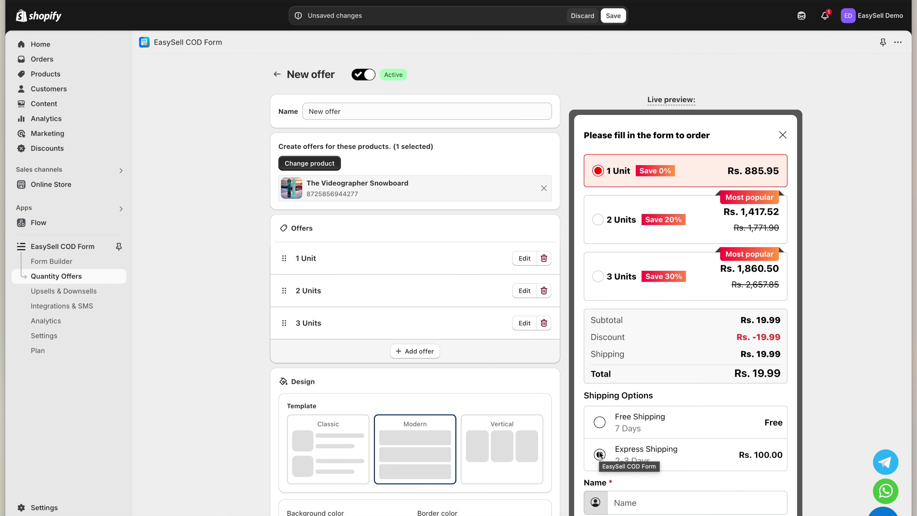
Step: Review the 2 Units (20%) and 3 Units (30%) discount offers
{"action": "scroll", "coordinate": [424, 328], "scroll_direction": "down", "scroll_amount": 1}
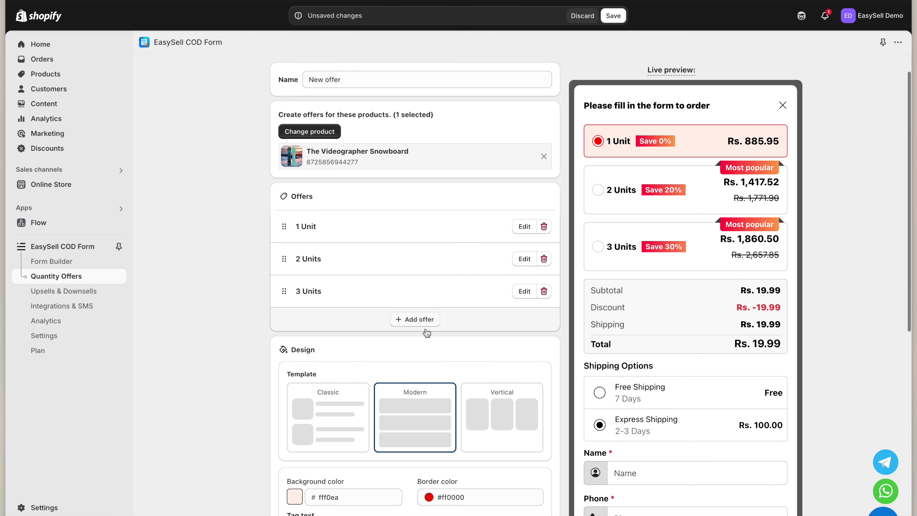
{"action": "scroll", "coordinate": [525, 233], "scroll_direction": "down", "scroll_amount": 3}
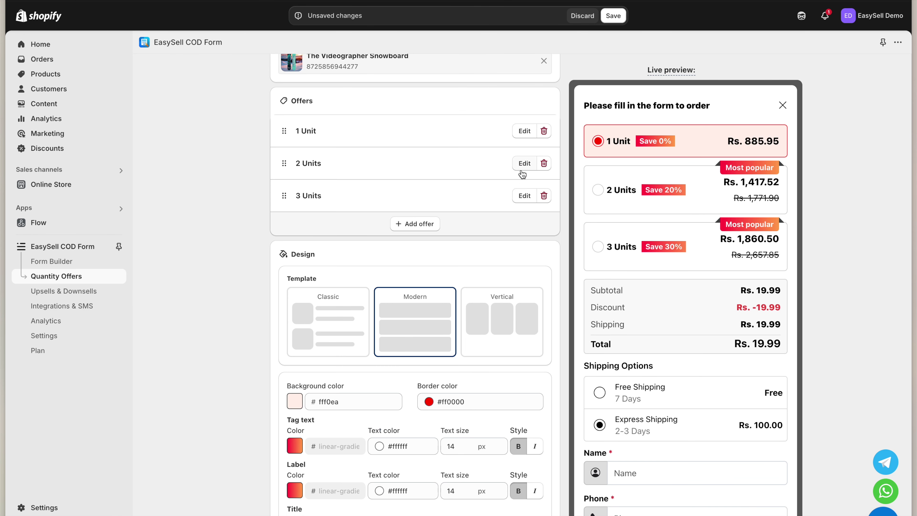
{"action": "left_click", "coordinate": [524, 164]}
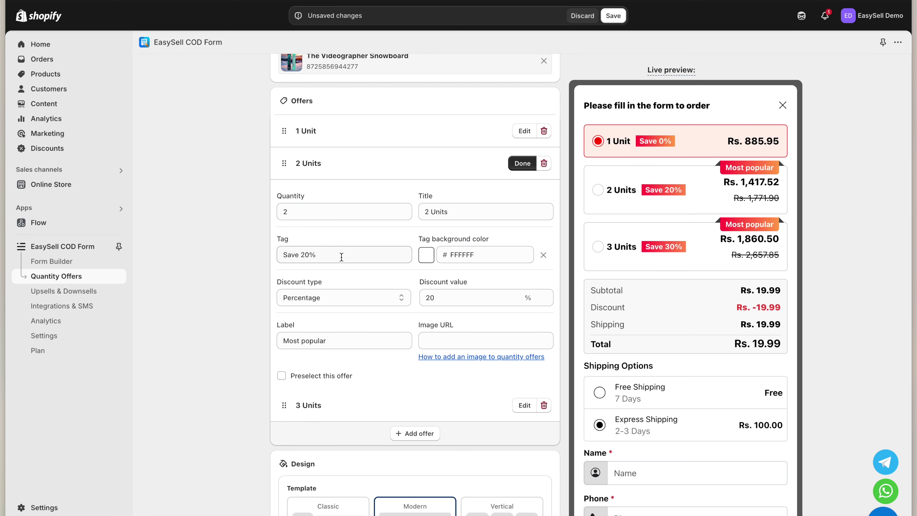
{"action": "double_click", "coordinate": [450, 297]}
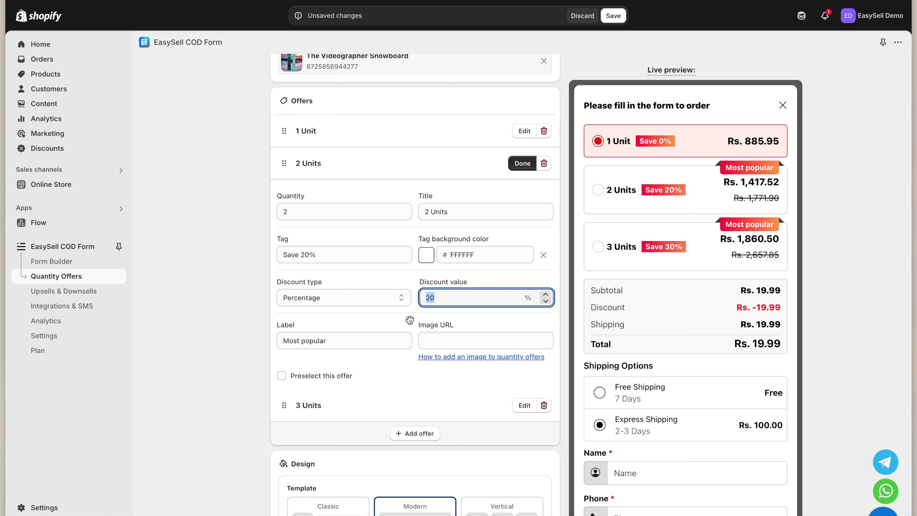
{"action": "left_click", "coordinate": [523, 163]}
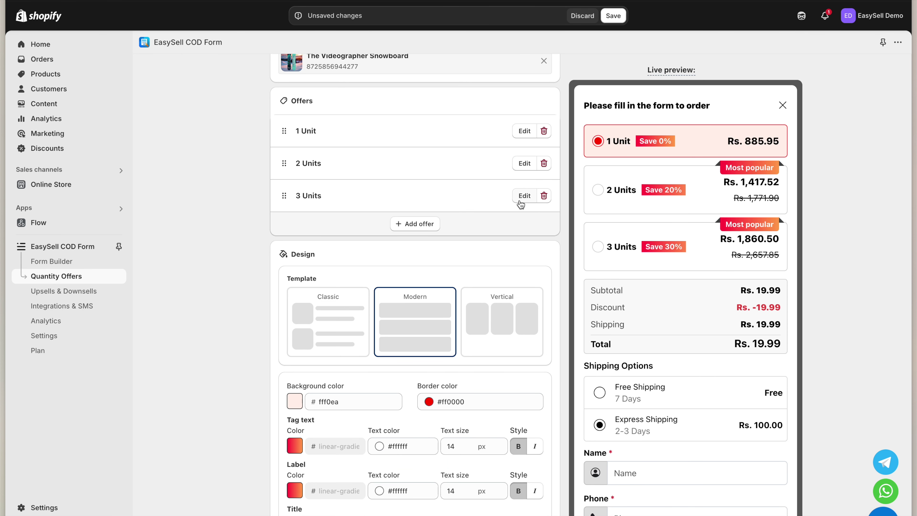
{"action": "left_click", "coordinate": [523, 195]}
{"action": "scroll", "coordinate": [502, 281], "scroll_direction": "down", "scroll_amount": 2}
{"action": "double_click", "coordinate": [419, 282]}
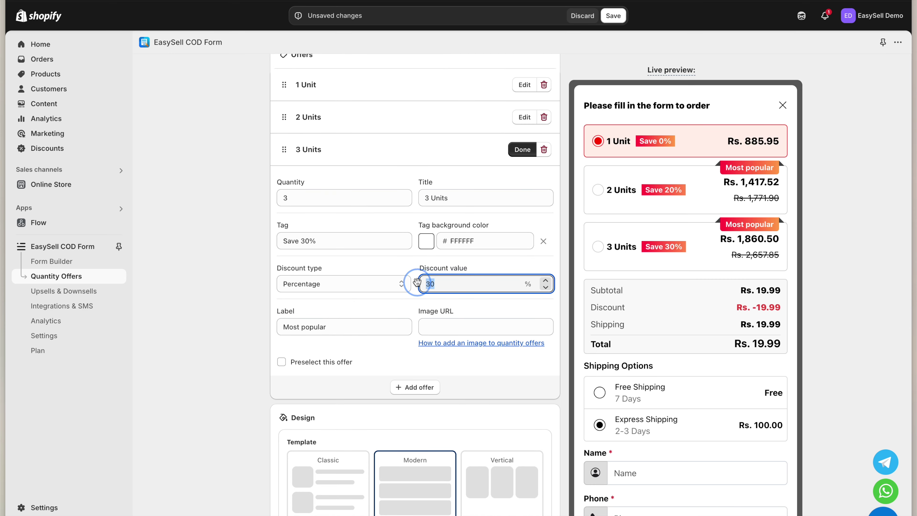
{"action": "left_click", "coordinate": [520, 149]}
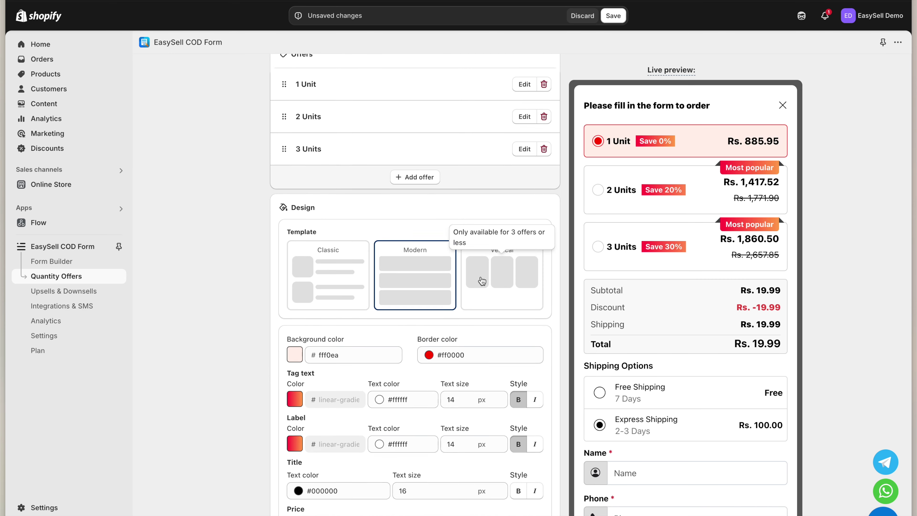
{"action": "scroll", "coordinate": [482, 282], "scroll_direction": "down", "scroll_amount": 2}
Step: Compare the Classic, Modern and Vertical layouts and settle on Modern
{"action": "left_click", "coordinate": [339, 239]}
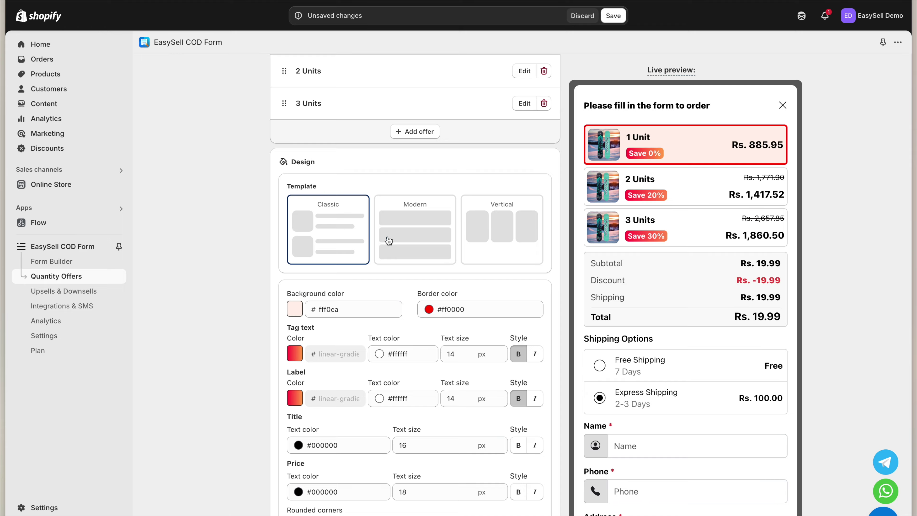
{"action": "left_click", "coordinate": [406, 238]}
{"action": "left_click", "coordinate": [501, 234]}
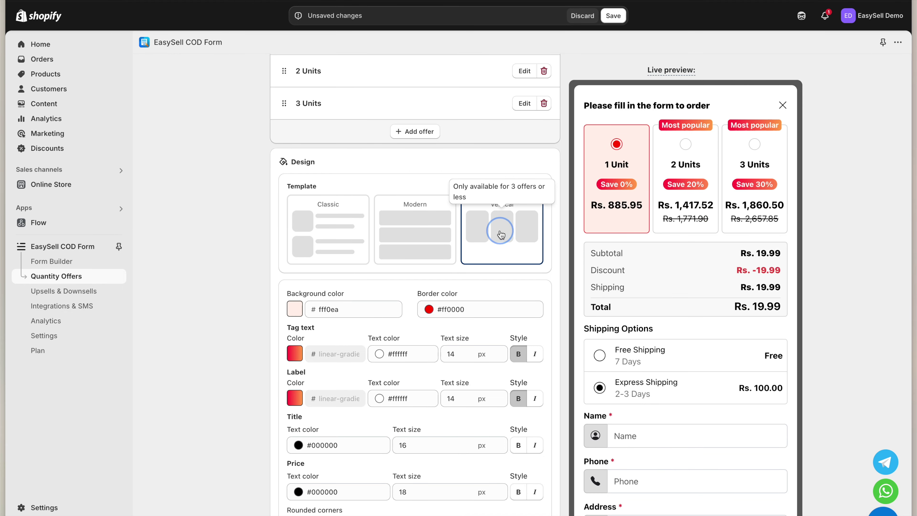
{"action": "left_click", "coordinate": [400, 238]}
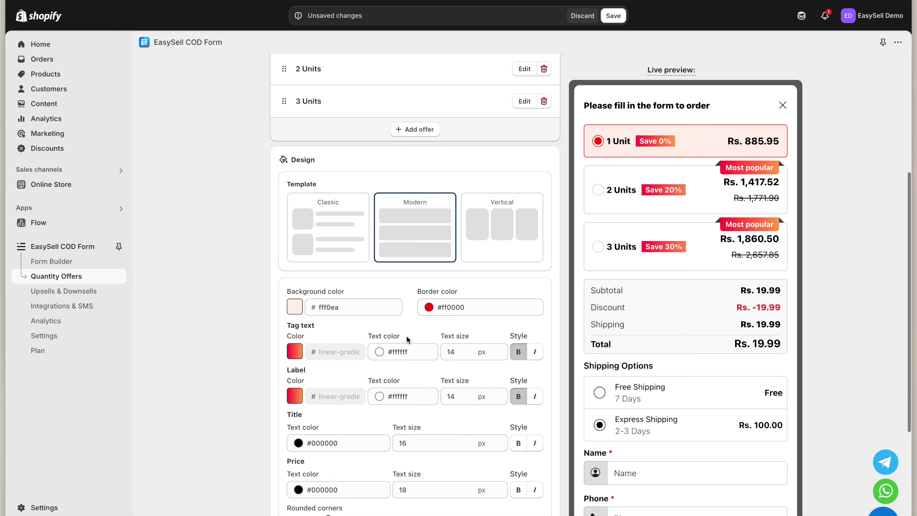
{"action": "scroll", "coordinate": [409, 341], "scroll_direction": "down", "scroll_amount": 2}
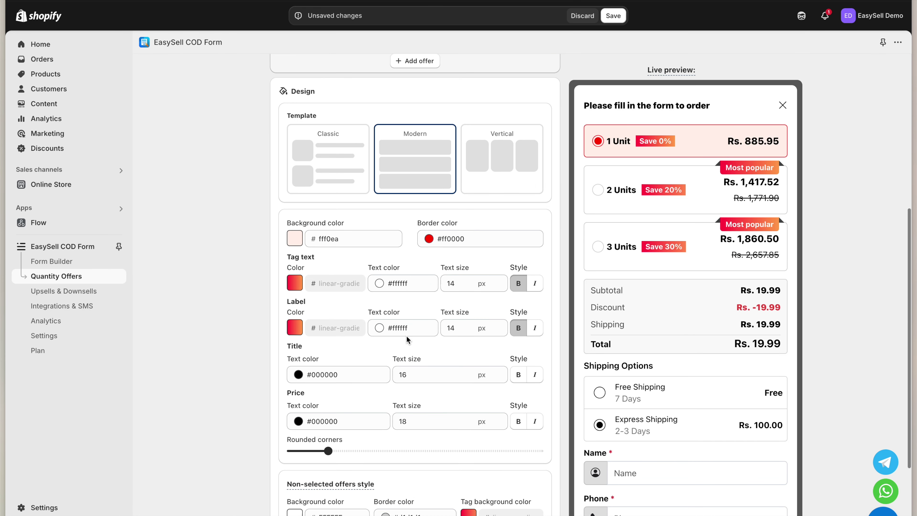
Step: Give the offer tags and Most popular labels a green gradient
{"action": "left_click", "coordinate": [295, 283]}
{"action": "left_click", "coordinate": [305, 513]}
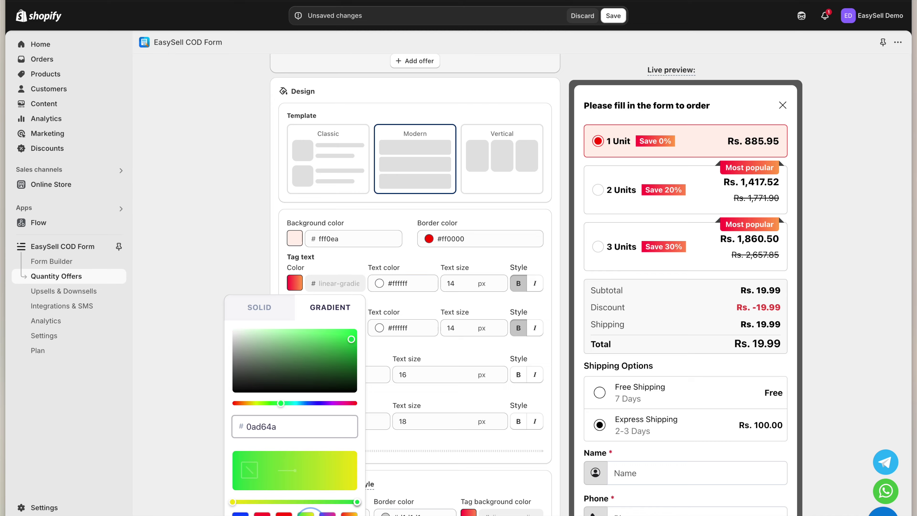
{"action": "left_click", "coordinate": [423, 315]}
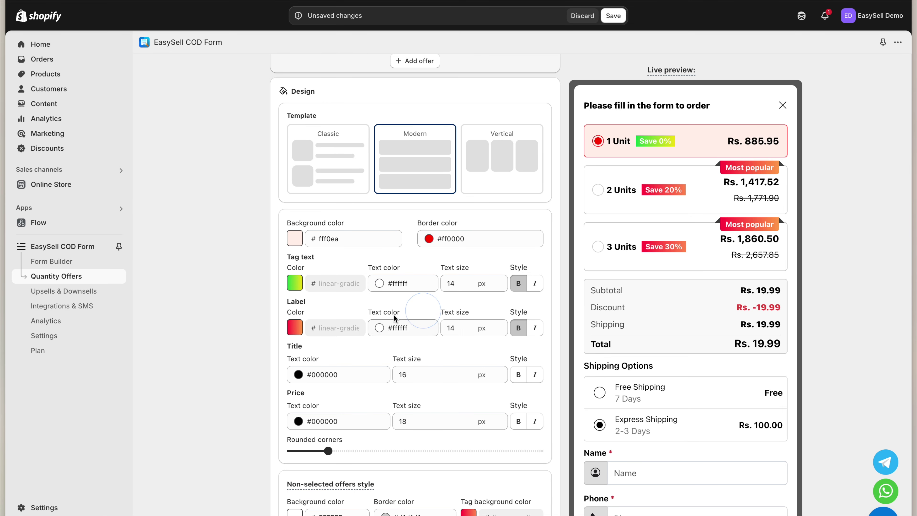
{"action": "left_click", "coordinate": [296, 329]}
{"action": "left_click", "coordinate": [306, 300]}
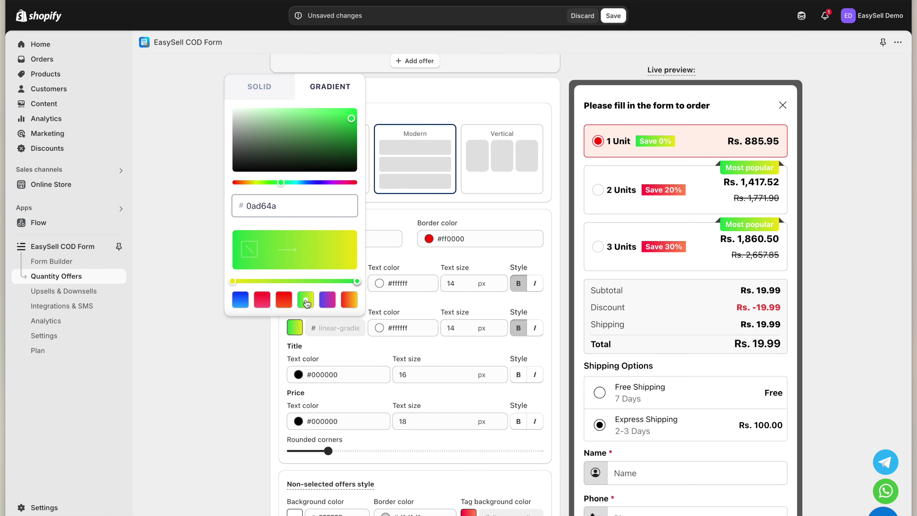
{"action": "left_click", "coordinate": [391, 301]}
{"action": "scroll", "coordinate": [392, 301], "scroll_direction": "down", "scroll_amount": 2}
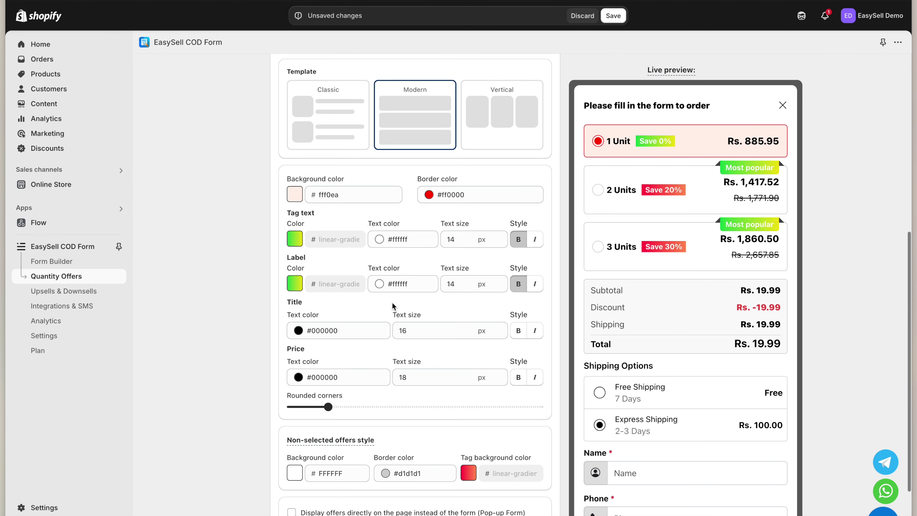
Step: Preview the 2 and 3 Units selections, then save the quantity offer
{"action": "left_click", "coordinate": [638, 188]}
{"action": "left_click", "coordinate": [637, 243]}
{"action": "left_click", "coordinate": [642, 210]}
{"action": "scroll", "coordinate": [635, 144], "scroll_direction": "up", "scroll_amount": 10}
{"action": "left_click", "coordinate": [618, 17]}
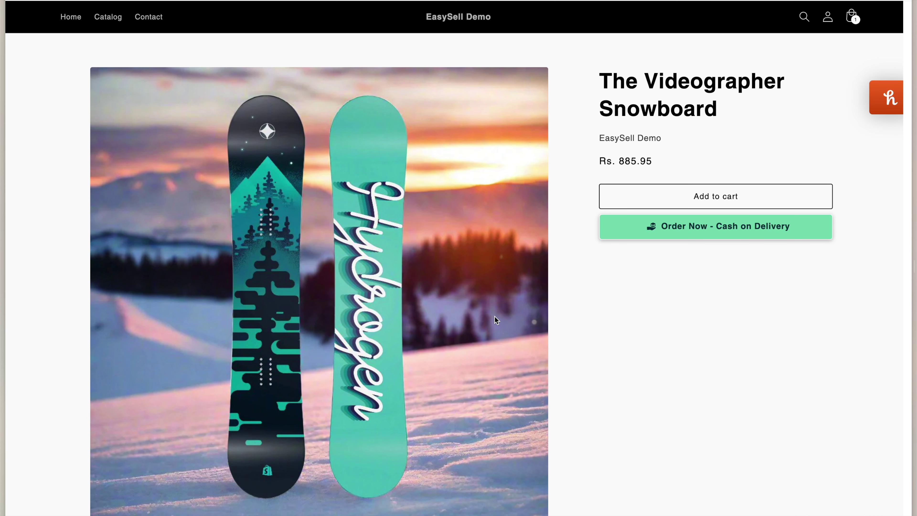
Step: Open the COD order form and compare the 1, 2 and 3 Units offer totals
{"action": "left_click", "coordinate": [684, 227]}
{"action": "left_click", "coordinate": [488, 118]}
{"action": "left_click", "coordinate": [491, 165]}
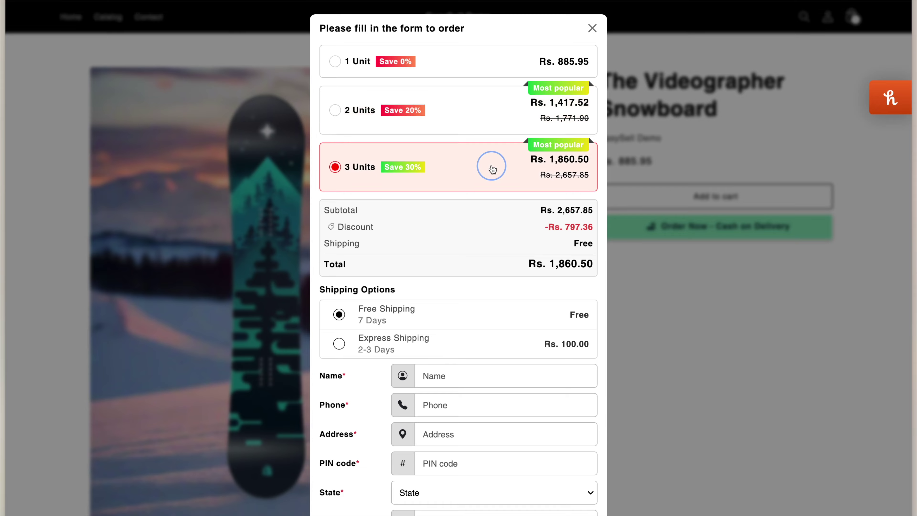
{"action": "left_click", "coordinate": [474, 109]}
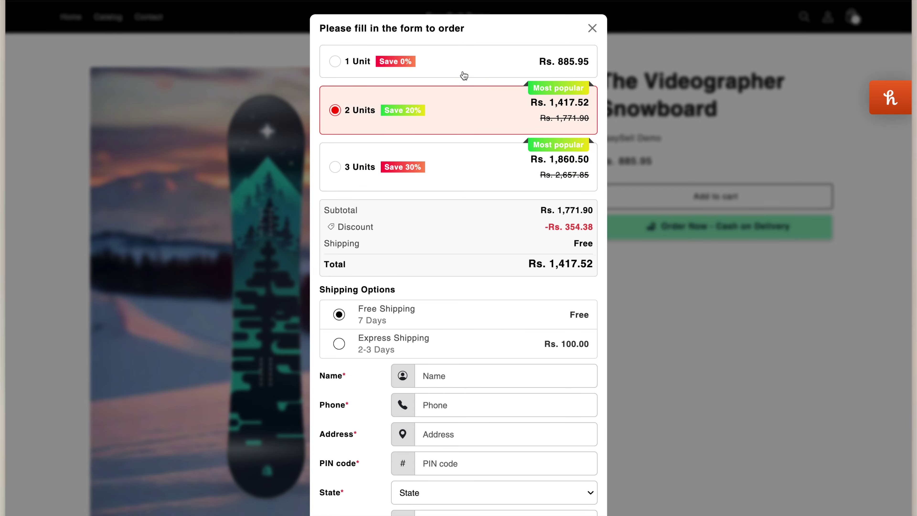
{"action": "left_click", "coordinate": [464, 70]}
{"action": "left_click", "coordinate": [464, 117]}
{"action": "left_click", "coordinate": [463, 165]}
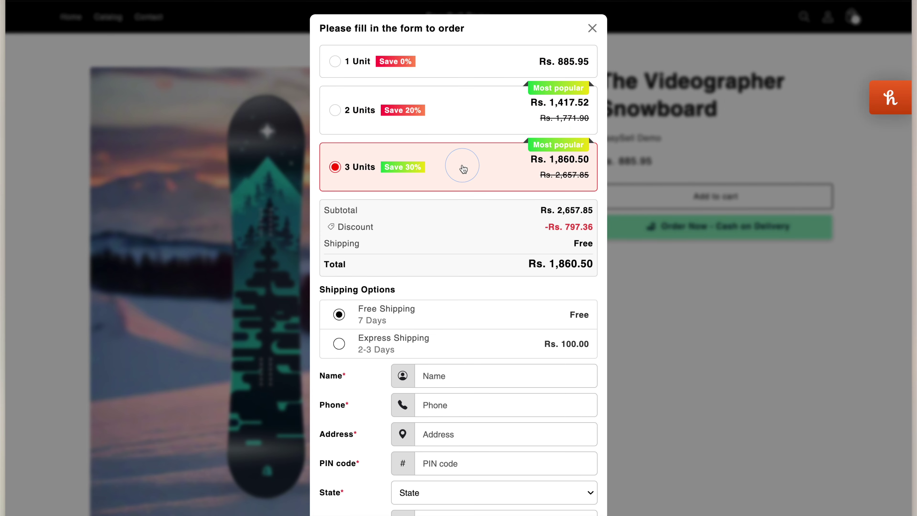
Step: Highlight the -Rs. 797.36 discount on the 3 Units total of Rs. 1,860.50
{"action": "left_click", "coordinate": [346, 228]}
{"action": "left_click", "coordinate": [555, 224]}
{"action": "left_click_drag", "start_coordinate": [555, 224], "coordinate": [598, 230]}
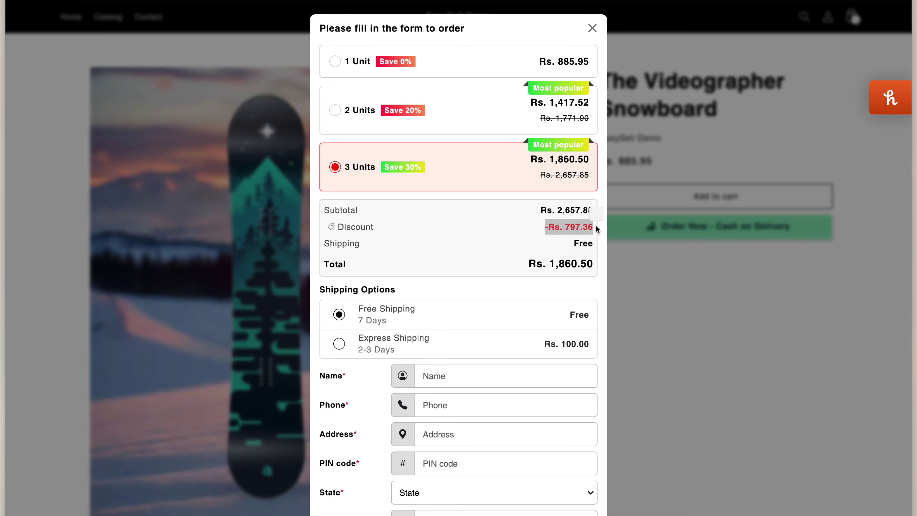
{"action": "left_click", "coordinate": [597, 230]}
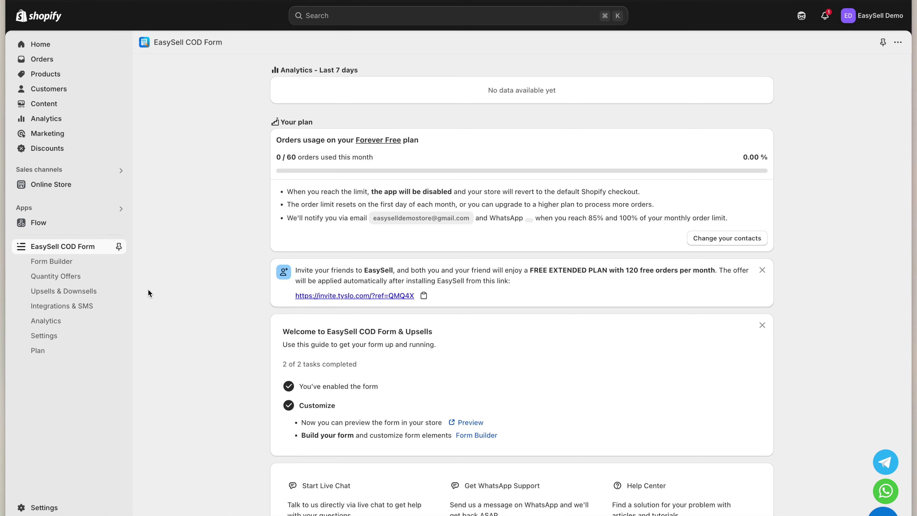
Step: Go to Upsells & Downsells and open the 1-Click Post-purchase upsells page
{"action": "left_click", "coordinate": [114, 297]}
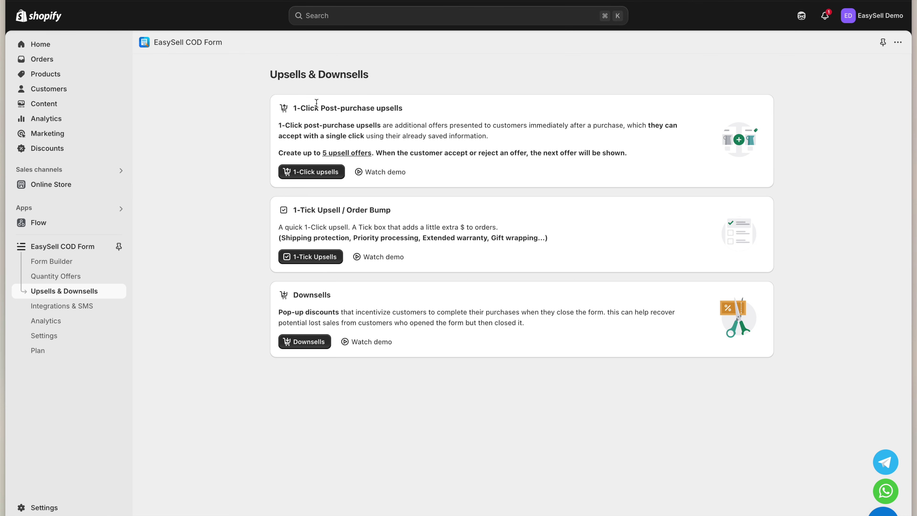
{"action": "left_click", "coordinate": [315, 210]}
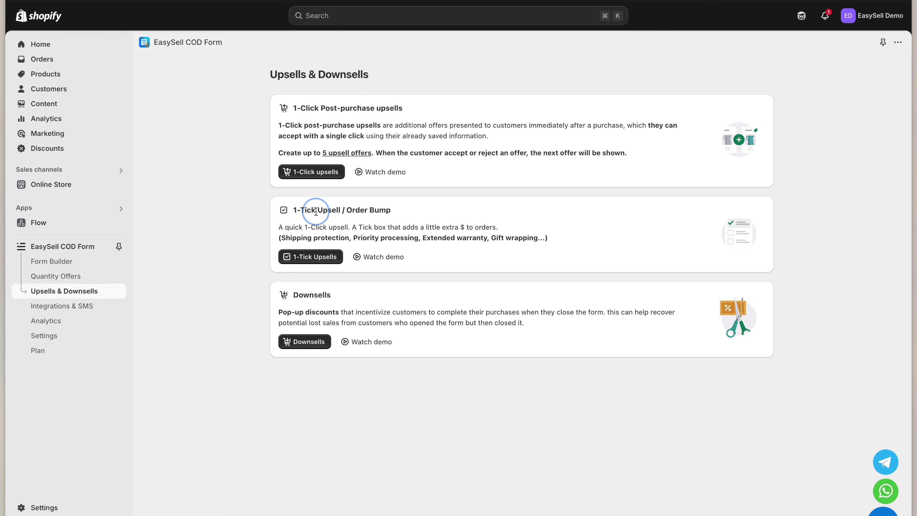
{"action": "left_click", "coordinate": [317, 294]}
{"action": "left_click", "coordinate": [322, 175]}
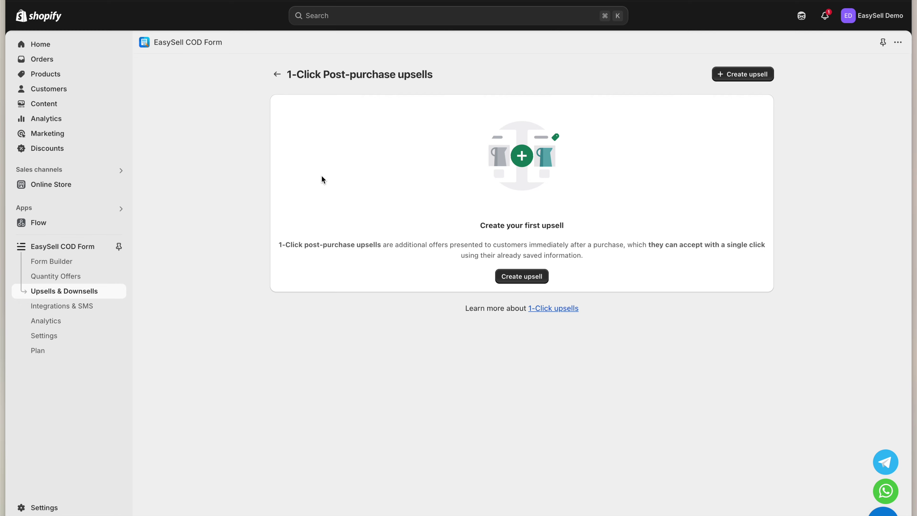
Step: Create an upsell triggered by purchases of The Videographer Snowboard
{"action": "left_click", "coordinate": [731, 74]}
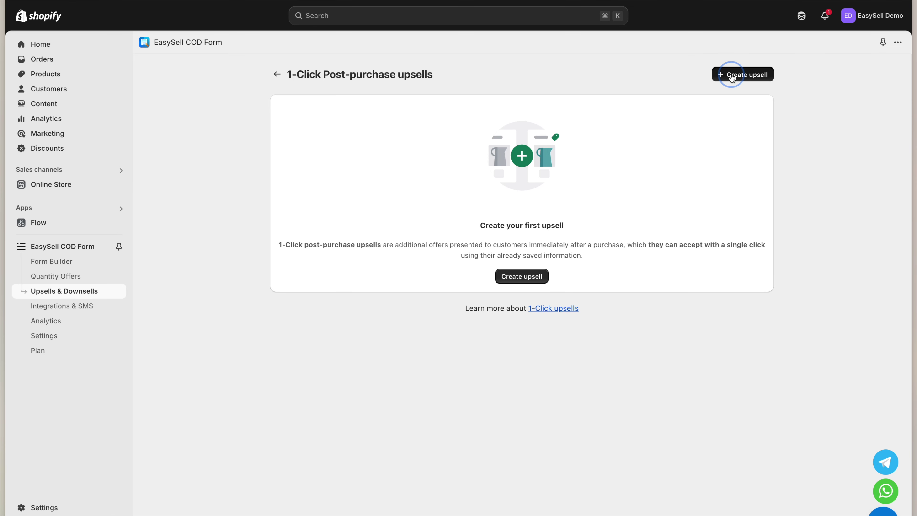
{"action": "left_click", "coordinate": [352, 166]}
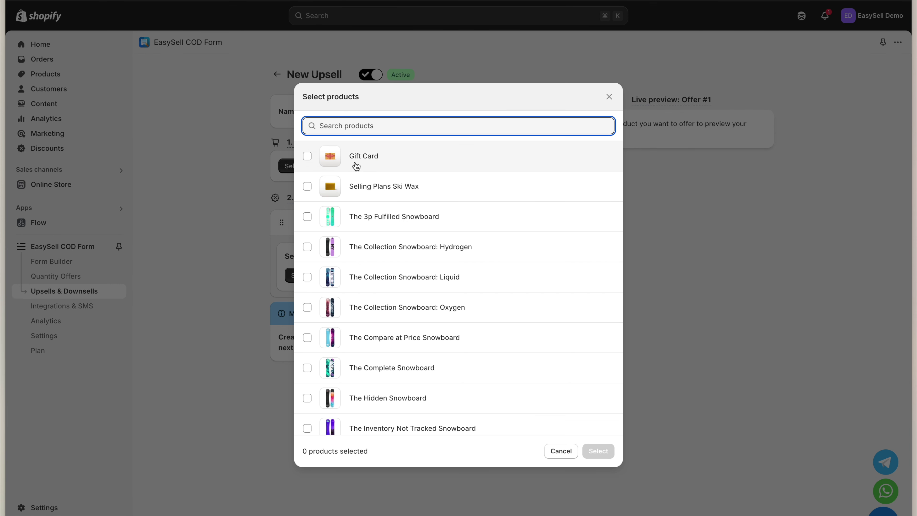
{"action": "type", "text": "The Videographer Snowboard"}
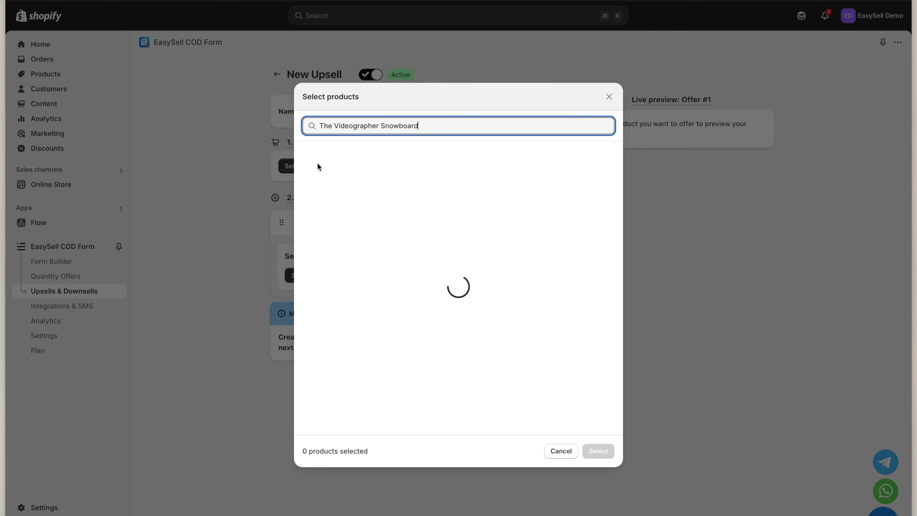
{"action": "left_click", "coordinate": [317, 166]}
{"action": "left_click", "coordinate": [604, 454]}
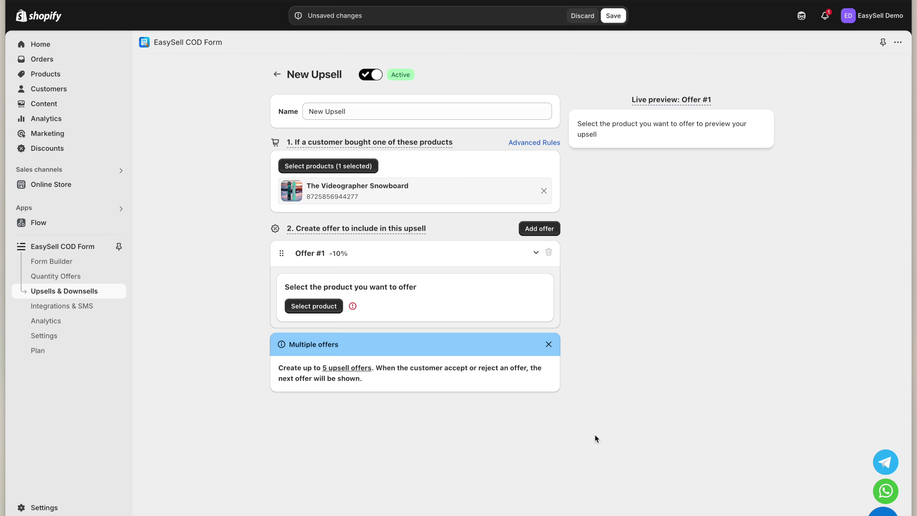
Step: Set Offer #1 to The Compare at Price Snowboard with a yellow heading
{"action": "left_click", "coordinate": [331, 309]}
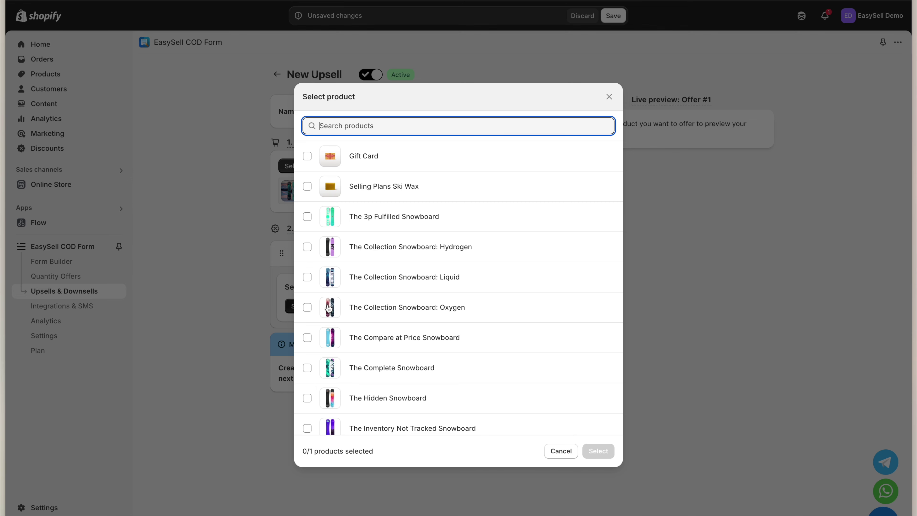
{"action": "left_click", "coordinate": [307, 340]}
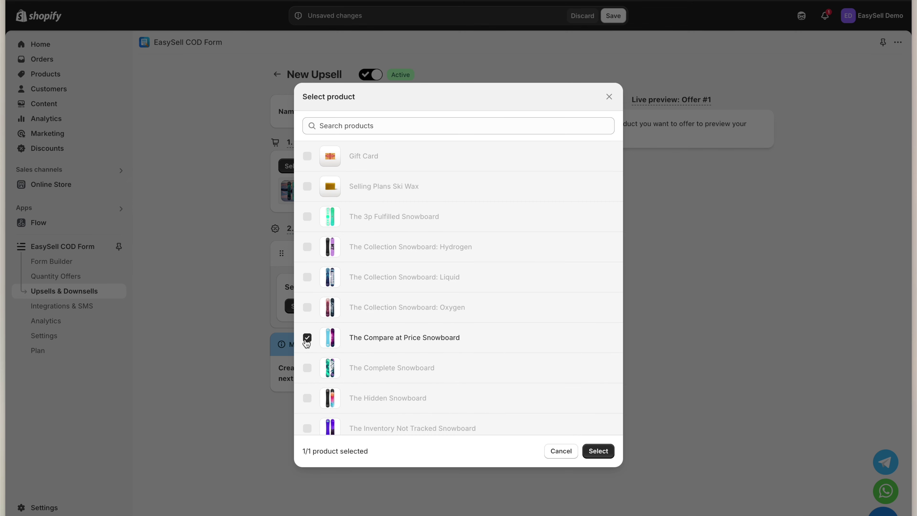
{"action": "left_click", "coordinate": [599, 451]}
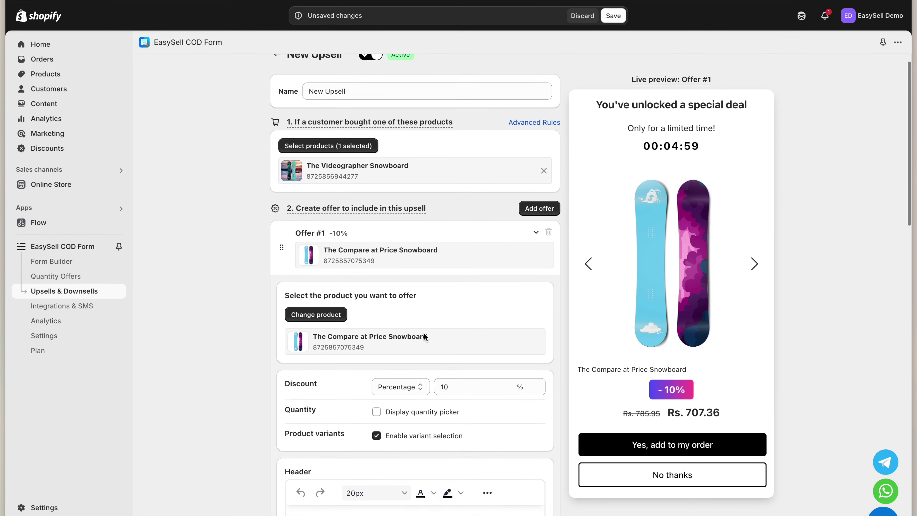
{"action": "scroll", "coordinate": [424, 333], "scroll_direction": "down", "scroll_amount": 5}
{"action": "left_click_drag", "start_coordinate": [456, 251], "coordinate": [434, 251]}
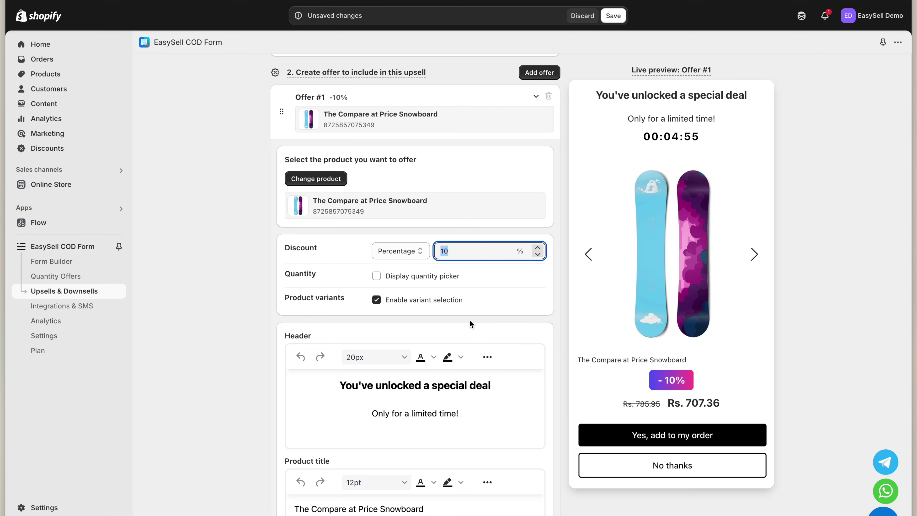
{"action": "scroll", "coordinate": [470, 321], "scroll_direction": "down", "scroll_amount": 3}
{"action": "left_click_drag", "start_coordinate": [492, 287], "coordinate": [345, 288]}
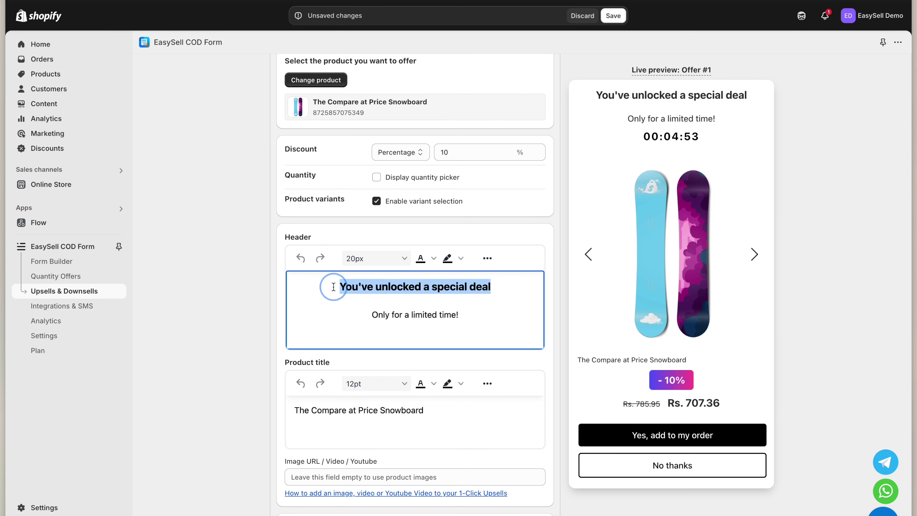
{"action": "left_click", "coordinate": [430, 260]}
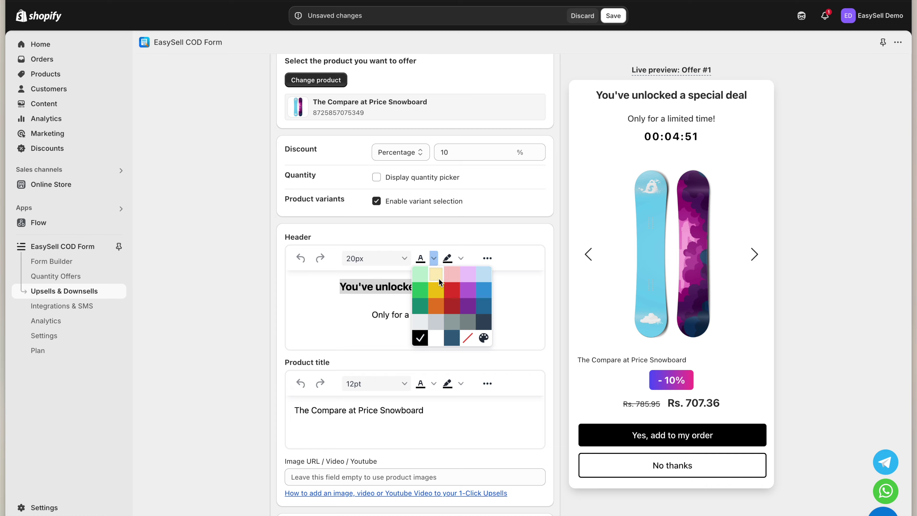
{"action": "left_click", "coordinate": [439, 296]}
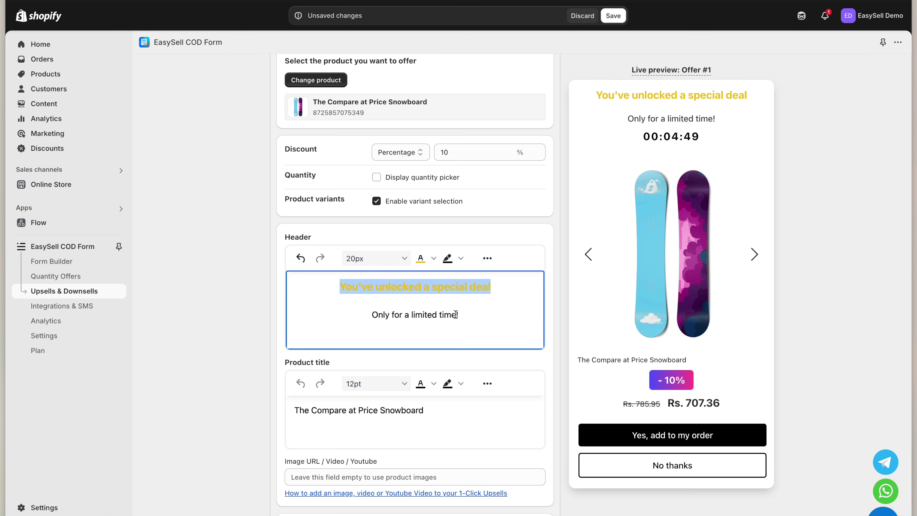
{"action": "scroll", "coordinate": [456, 315], "scroll_direction": "down", "scroll_amount": 10}
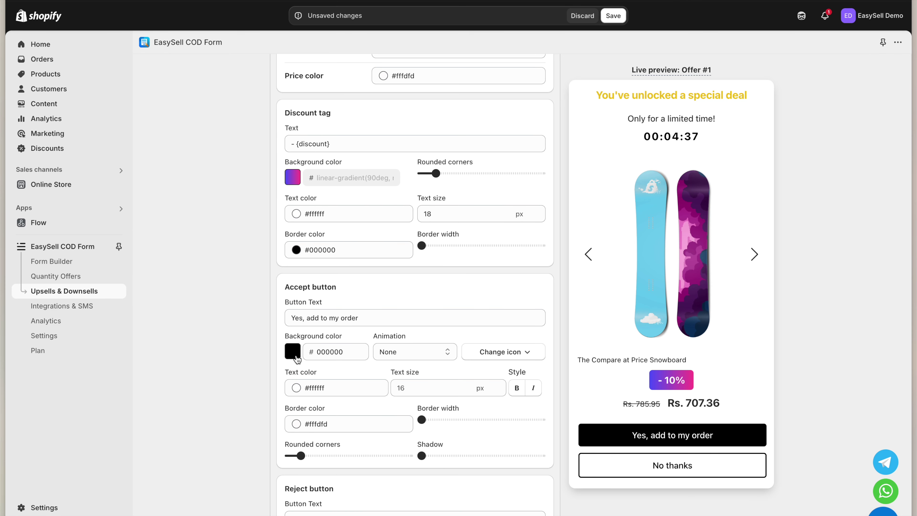
{"action": "left_click", "coordinate": [296, 357]}
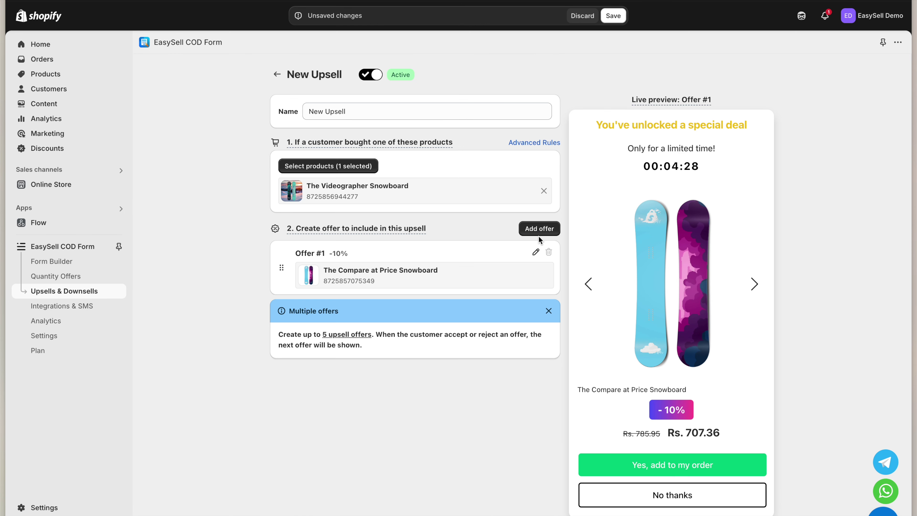
Step: Add Offer #2, The Multi-location Snowboard, with a fixed Rs. 100 discount and red tag
{"action": "left_click", "coordinate": [538, 228]}
{"action": "left_click", "coordinate": [326, 365]}
{"action": "left_click", "coordinate": [563, 411]}
{"action": "scroll", "coordinate": [565, 425], "scroll_direction": "down", "scroll_amount": 1}
{"action": "left_click", "coordinate": [598, 451]}
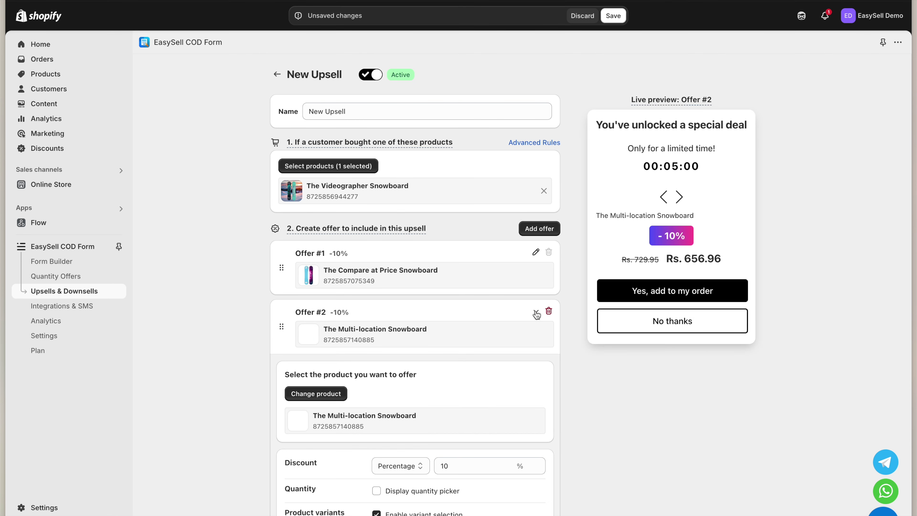
{"action": "scroll", "coordinate": [430, 390], "scroll_direction": "down", "scroll_amount": 2}
{"action": "left_click", "coordinate": [404, 383]}
{"action": "left_click", "coordinate": [403, 396]}
{"action": "left_click", "coordinate": [477, 382]}
{"action": "type", "text": "0"}
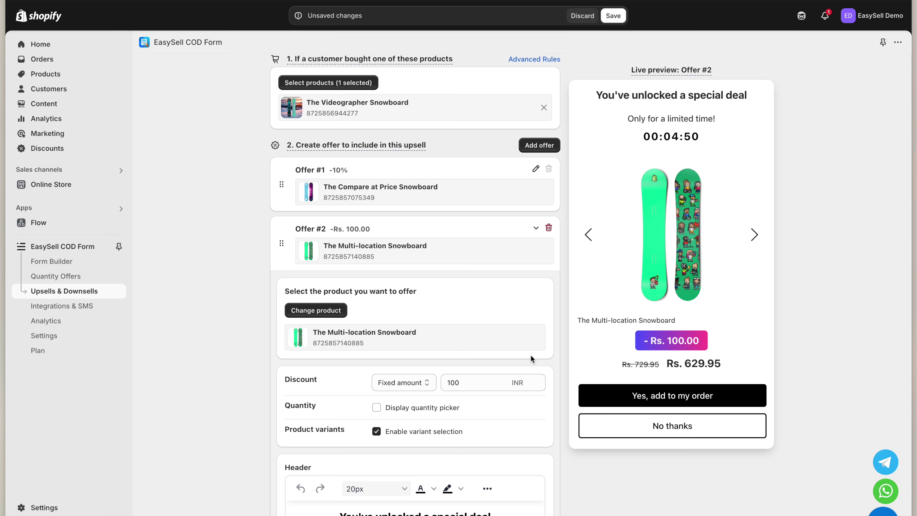
{"action": "scroll", "coordinate": [530, 355], "scroll_direction": "down", "scroll_amount": 10}
{"action": "left_click", "coordinate": [292, 253]}
{"action": "left_click", "coordinate": [516, 102]}
{"action": "scroll", "coordinate": [515, 102], "scroll_direction": "up", "scroll_amount": 15}
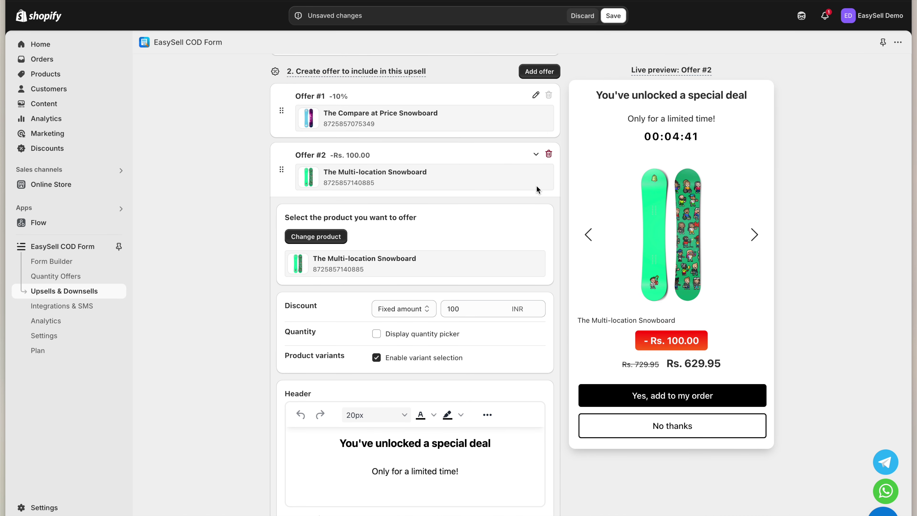
Step: Add The Complete Snowboard as Offer #3 and save the upsell
{"action": "left_click", "coordinate": [538, 228]}
{"action": "left_click", "coordinate": [398, 367]}
{"action": "left_click", "coordinate": [599, 451]}
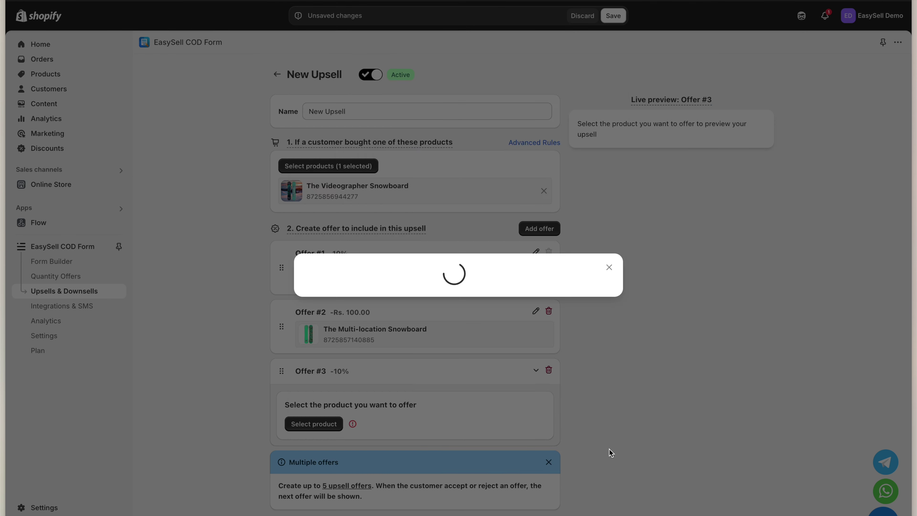
{"action": "left_click", "coordinate": [610, 18]}
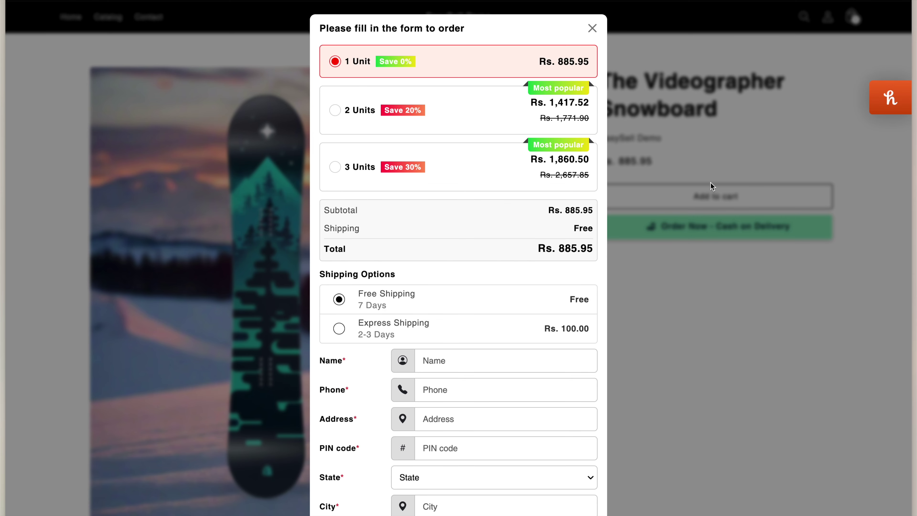
Step: Autofill the customer details and place the cash-on-delivery order
{"action": "key", "text": "alt+shift+f"}
{"action": "scroll", "coordinate": [522, 318], "scroll_direction": "down", "scroll_amount": 2}
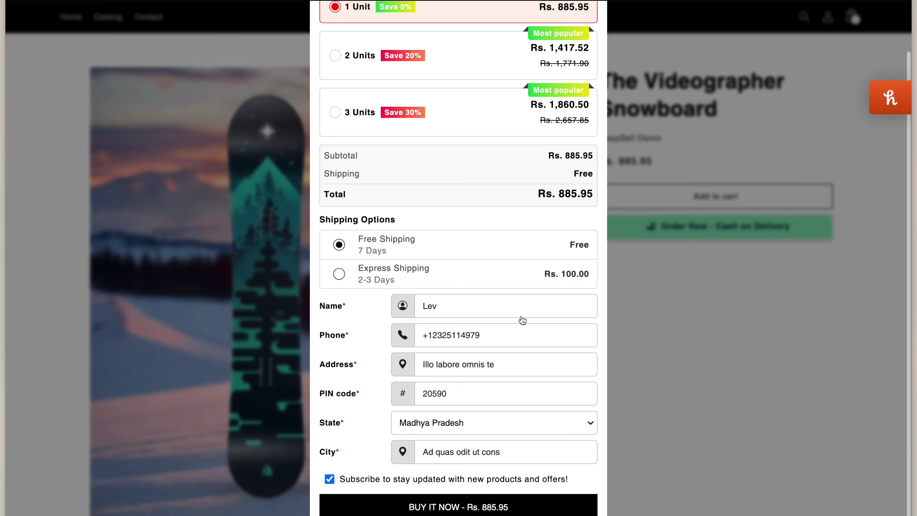
{"action": "left_click", "coordinate": [569, 509]}
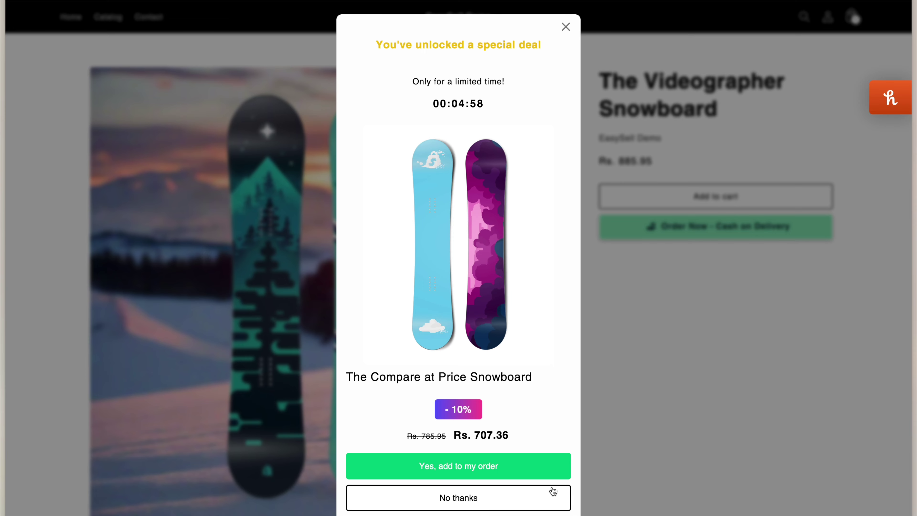
Step: Accept the Compare at Price and Complete Snowboard offers, decline Multi-location, then return to Upsells & Downsells
{"action": "left_click", "coordinate": [538, 473]}
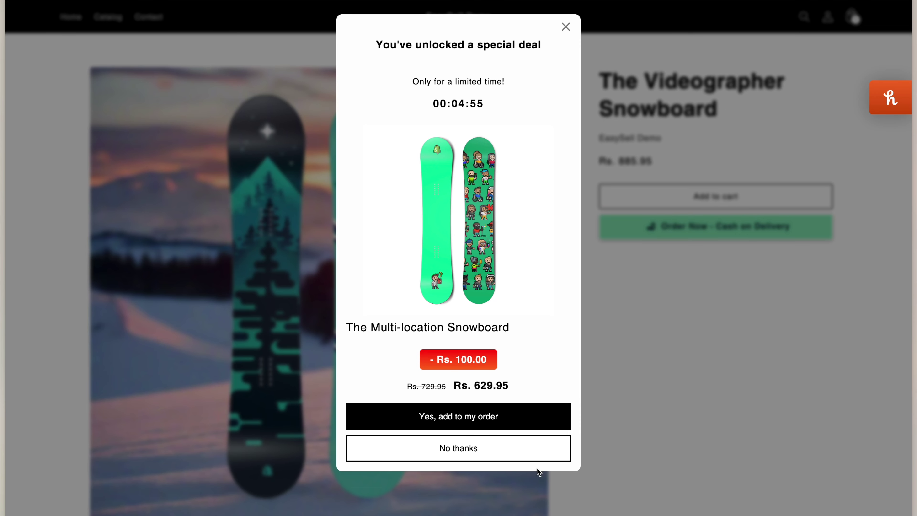
{"action": "left_click", "coordinate": [469, 451]}
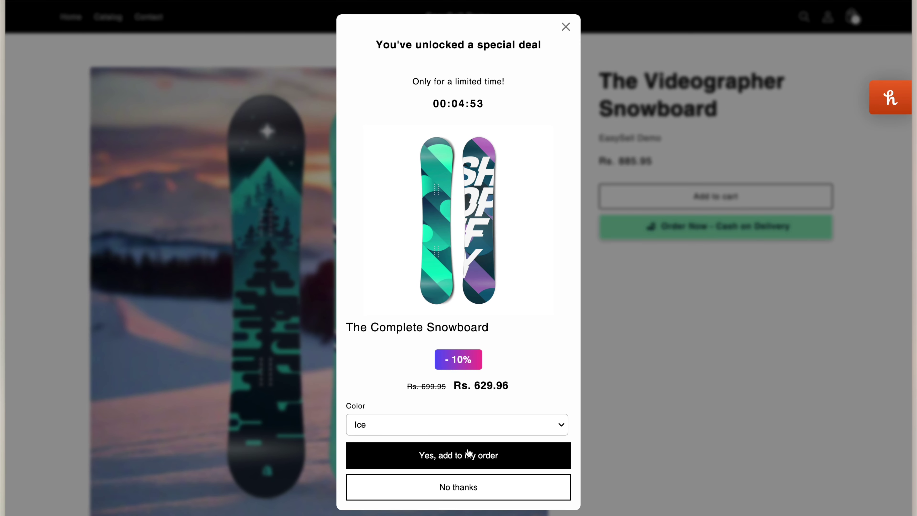
{"action": "left_click", "coordinate": [481, 460]}
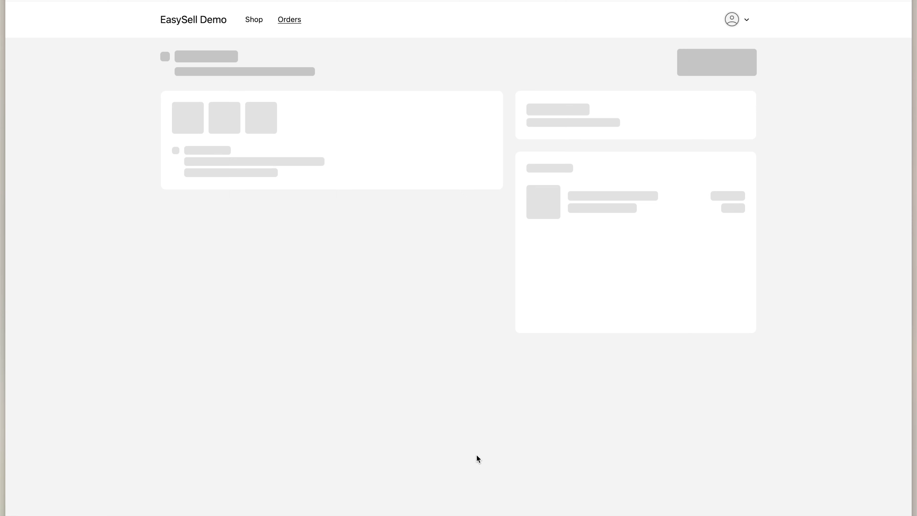
{"action": "left_click", "coordinate": [569, 195]}
{"action": "left_click", "coordinate": [594, 241]}
{"action": "left_click", "coordinate": [595, 282]}
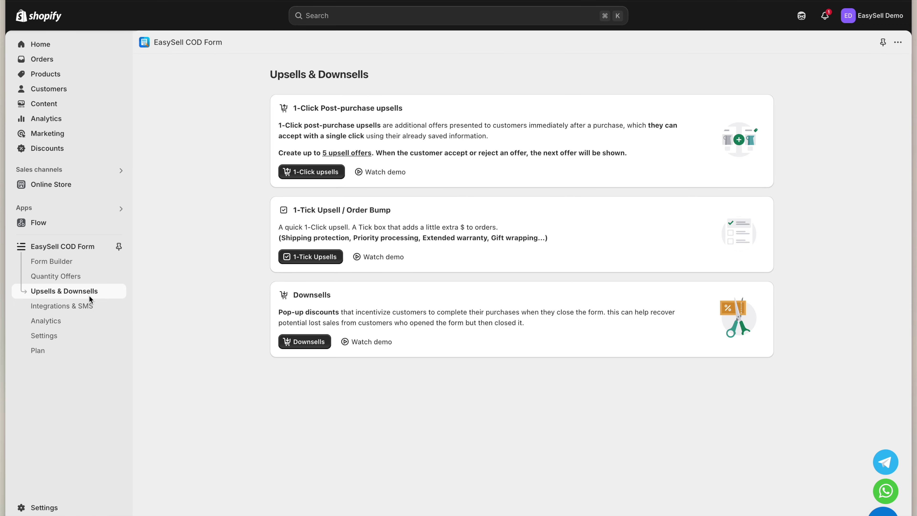
Step: Create a new 1-Tick upsell titled 'Shipping Protection' with an offer price of 50
{"action": "left_click", "coordinate": [286, 255]}
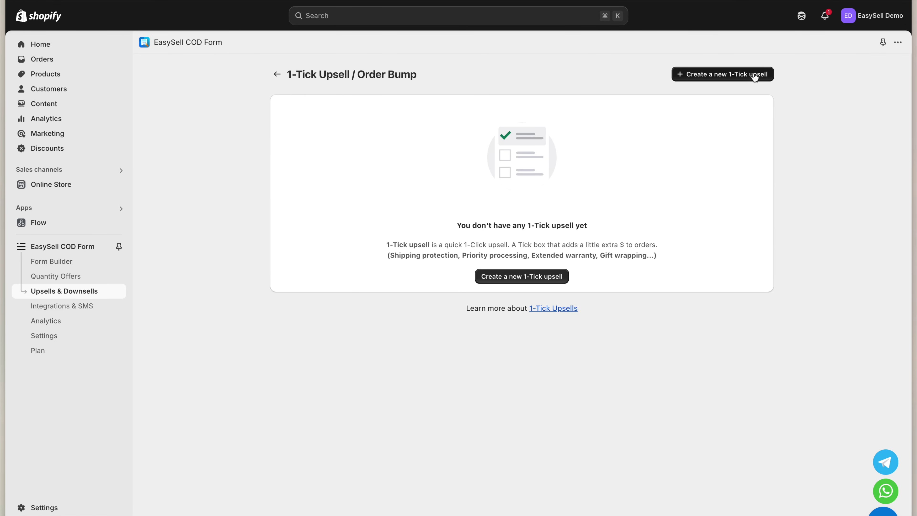
{"action": "left_click", "coordinate": [755, 78]}
{"action": "left_click", "coordinate": [377, 261]}
{"action": "type", "text": "Shipping Protection"}
{"action": "key", "text": "Tab"}
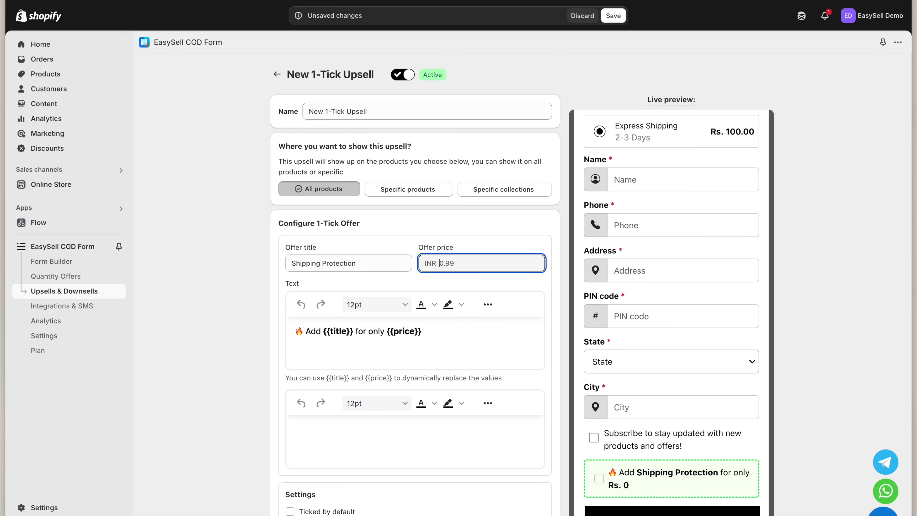
{"action": "type", "text": "50"}
Step: Color the {{title}} and {{price}} placeholders red and underline {{price}}
{"action": "scroll", "coordinate": [420, 283], "scroll_direction": "down", "scroll_amount": 2}
{"action": "left_click_drag", "start_coordinate": [354, 270], "coordinate": [324, 270]}
{"action": "left_click", "coordinate": [434, 244]}
{"action": "left_click", "coordinate": [450, 275]}
{"action": "left_click_drag", "start_coordinate": [386, 271], "coordinate": [469, 269]}
{"action": "left_click", "coordinate": [434, 245]}
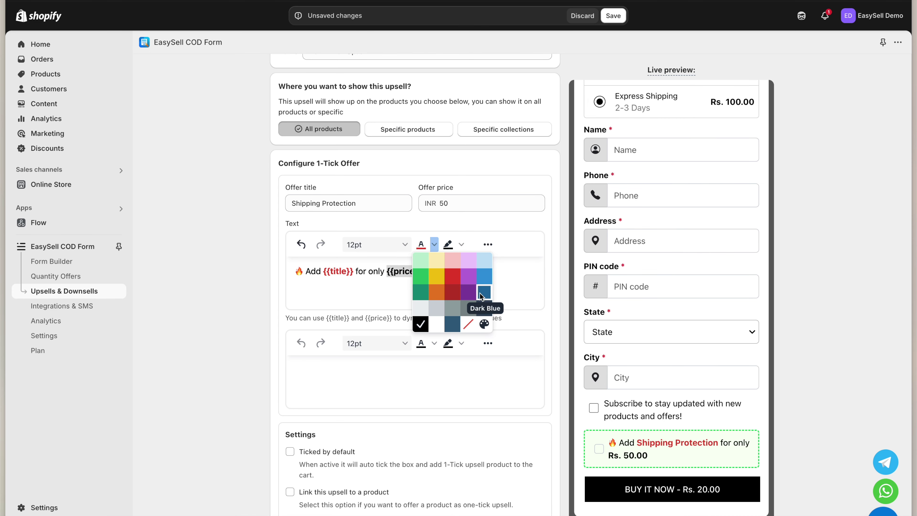
{"action": "left_click", "coordinate": [451, 276]}
{"action": "left_click", "coordinate": [487, 244]}
{"action": "left_click", "coordinate": [341, 269]}
Step: Add the description 'This will help you protect your package'
{"action": "scroll", "coordinate": [397, 253], "scroll_direction": "down", "scroll_amount": 4}
{"action": "left_click", "coordinate": [454, 229]}
{"action": "type", "text": "This will help you protect your package"}
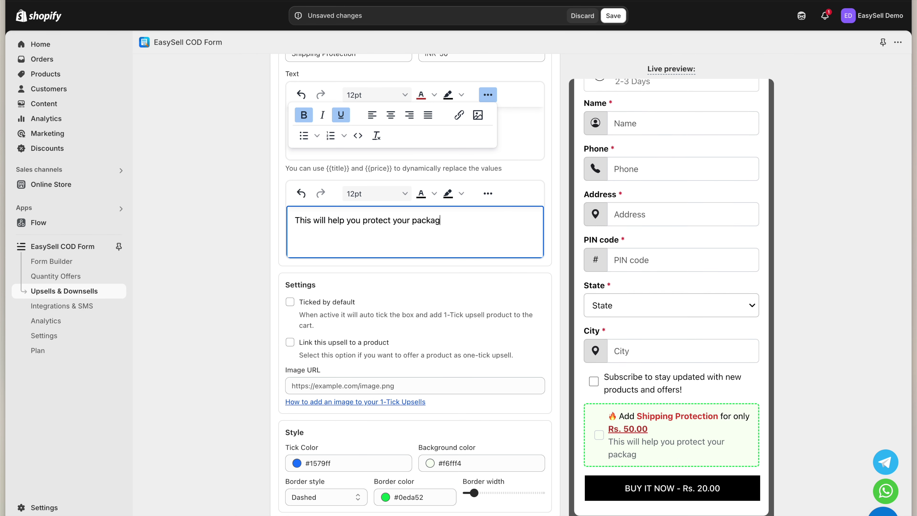
Step: Set a red #ff1515 tick, #effab4 background, thicker dashed animated #da330e border, and save
{"action": "scroll", "coordinate": [381, 391], "scroll_direction": "down", "scroll_amount": 2}
{"action": "left_click", "coordinate": [297, 396]}
{"action": "left_click", "coordinate": [405, 416]}
{"action": "left_click", "coordinate": [430, 395]}
{"action": "left_click", "coordinate": [460, 414]}
{"action": "left_click", "coordinate": [535, 428]}
{"action": "left_click", "coordinate": [386, 430]}
{"action": "left_click", "coordinate": [444, 454]}
{"action": "left_click_drag", "start_coordinate": [473, 425], "coordinate": [490, 426]}
{"action": "left_click", "coordinate": [326, 430]}
{"action": "left_click", "coordinate": [344, 468]}
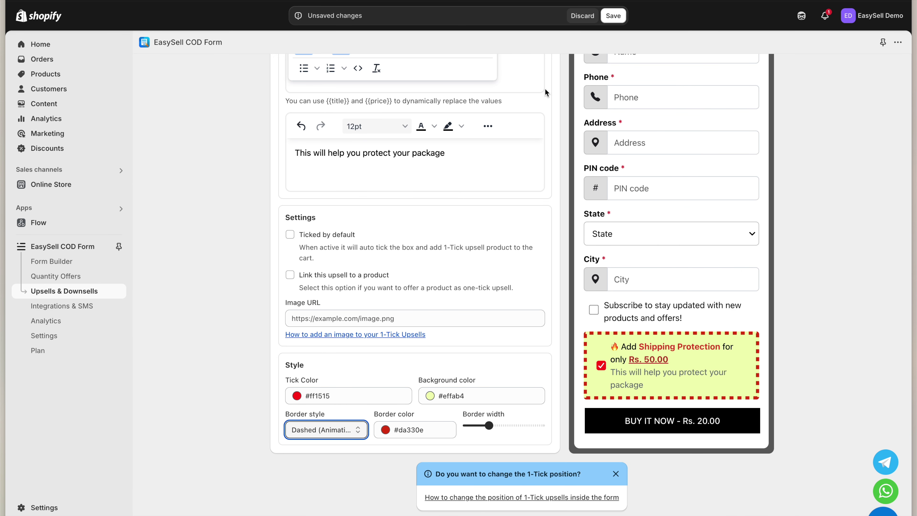
{"action": "left_click", "coordinate": [616, 21]}
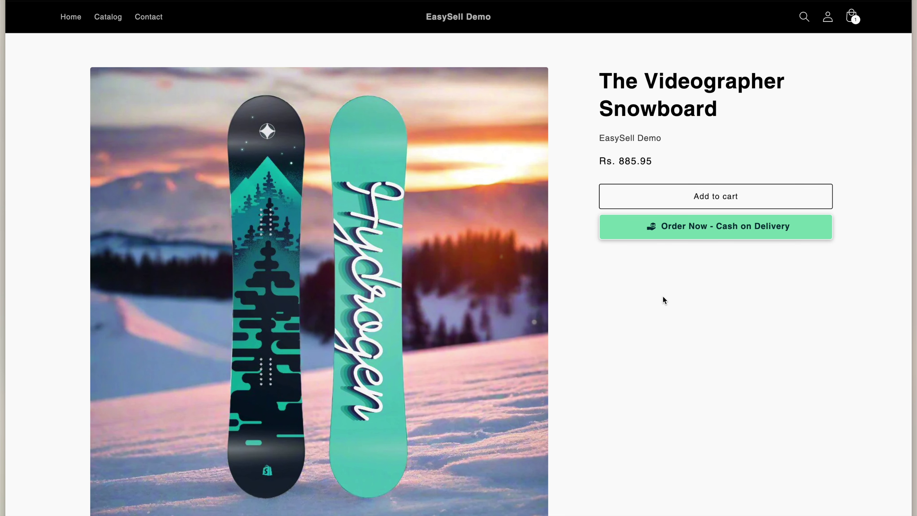
Step: Tick Shipping Protection on the COD order form, adding Rs. 50.00 for a Rs. 935.95 total
{"action": "left_click", "coordinate": [690, 229]}
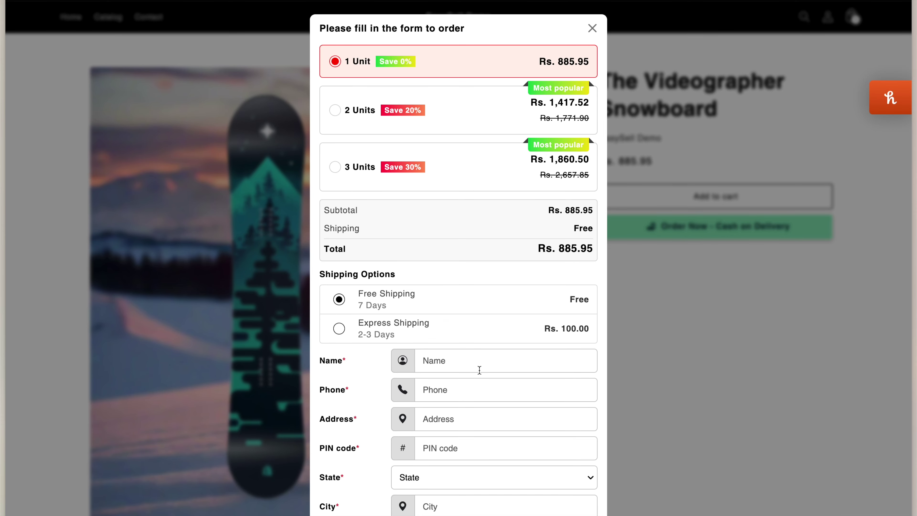
{"action": "scroll", "coordinate": [480, 371], "scroll_direction": "down", "scroll_amount": 2}
{"action": "scroll", "coordinate": [480, 371], "scroll_direction": "down", "scroll_amount": 1}
{"action": "left_click", "coordinate": [337, 465]}
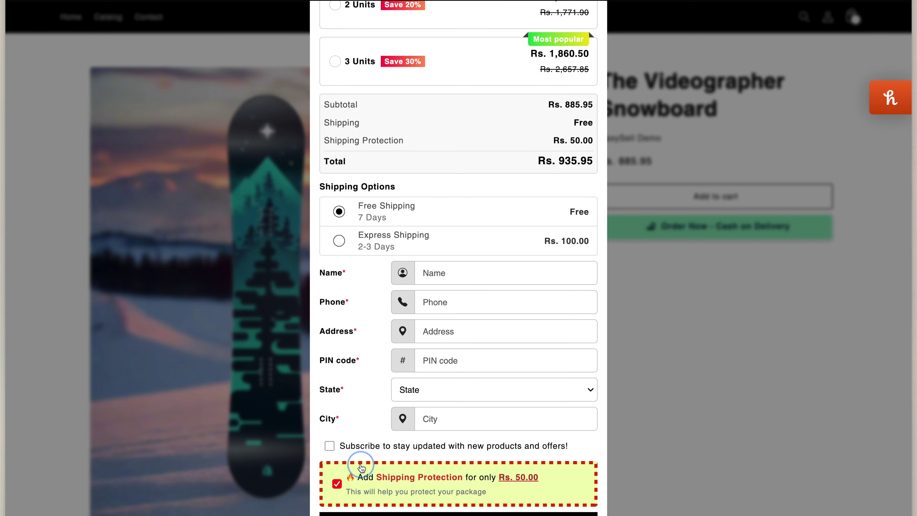
{"action": "left_click", "coordinate": [359, 490]}
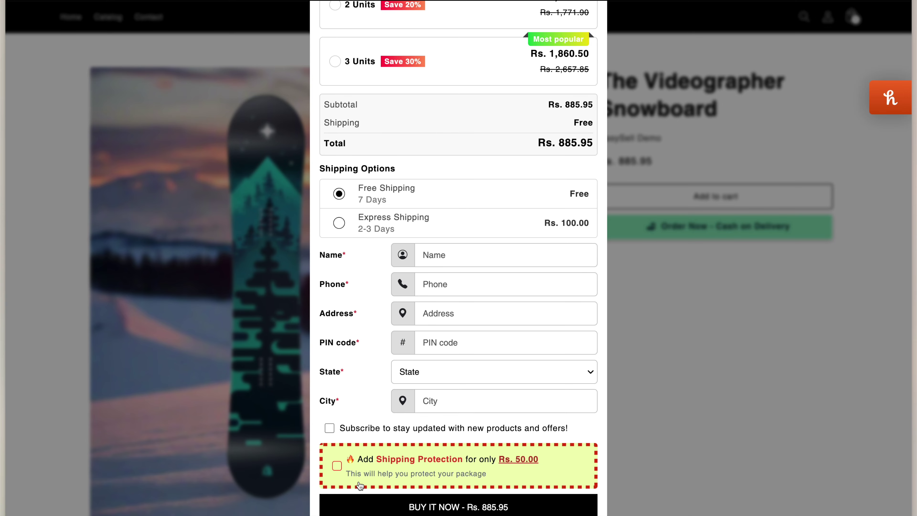
{"action": "left_click", "coordinate": [362, 477]}
{"action": "left_click_drag", "start_coordinate": [405, 141], "coordinate": [327, 139]}
{"action": "left_click_drag", "start_coordinate": [553, 141], "coordinate": [594, 141]}
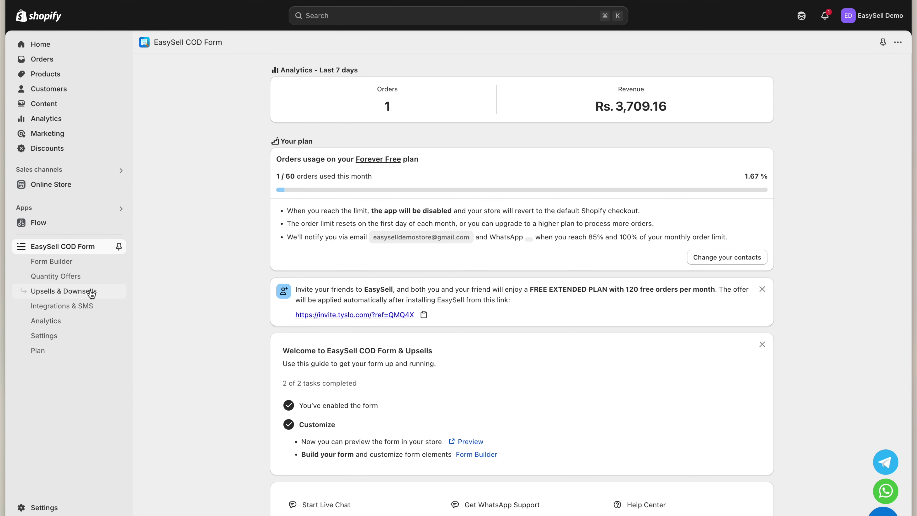
Step: Create a 20%-off 'Hold on!' downsell from the Downsells list, adjust its button gradient, and save
{"action": "left_click", "coordinate": [91, 291]}
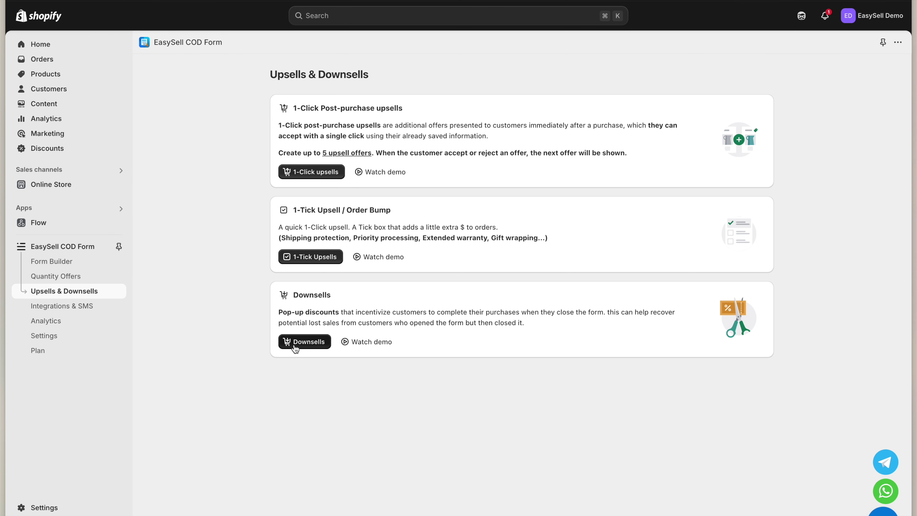
{"action": "left_click", "coordinate": [296, 346]}
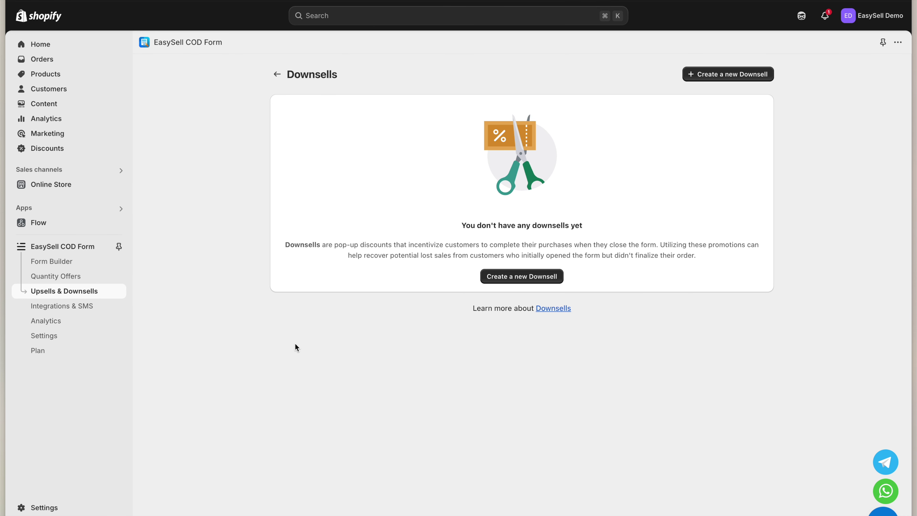
{"action": "left_click", "coordinate": [735, 79]}
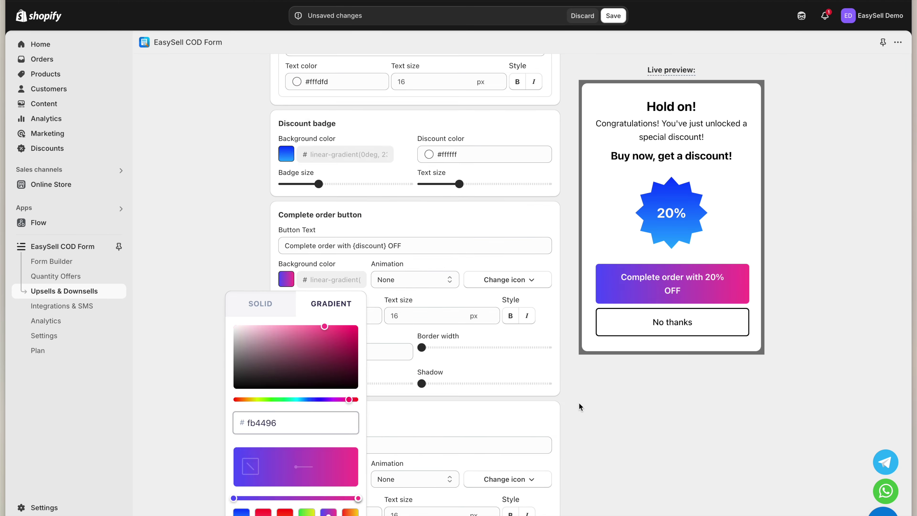
{"action": "left_click", "coordinate": [579, 407]}
{"action": "scroll", "coordinate": [444, 492], "scroll_direction": "up", "scroll_amount": 15}
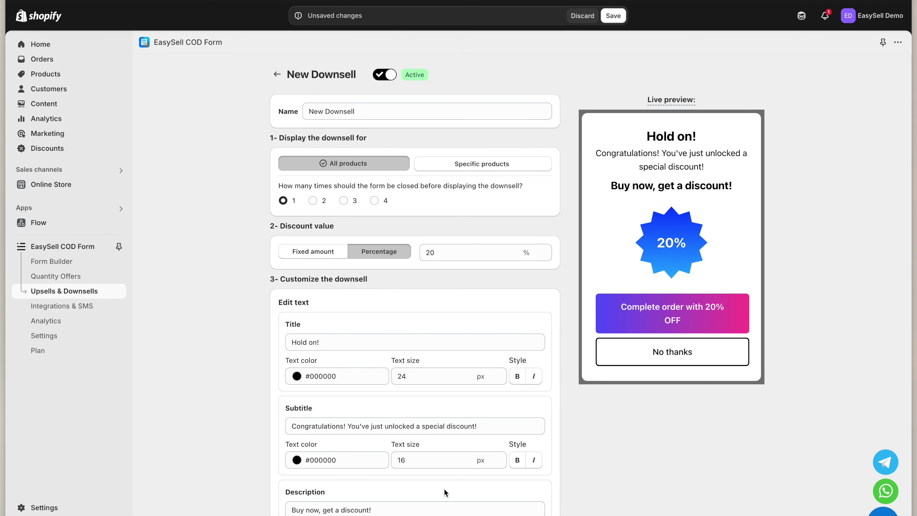
{"action": "left_click", "coordinate": [613, 16]}
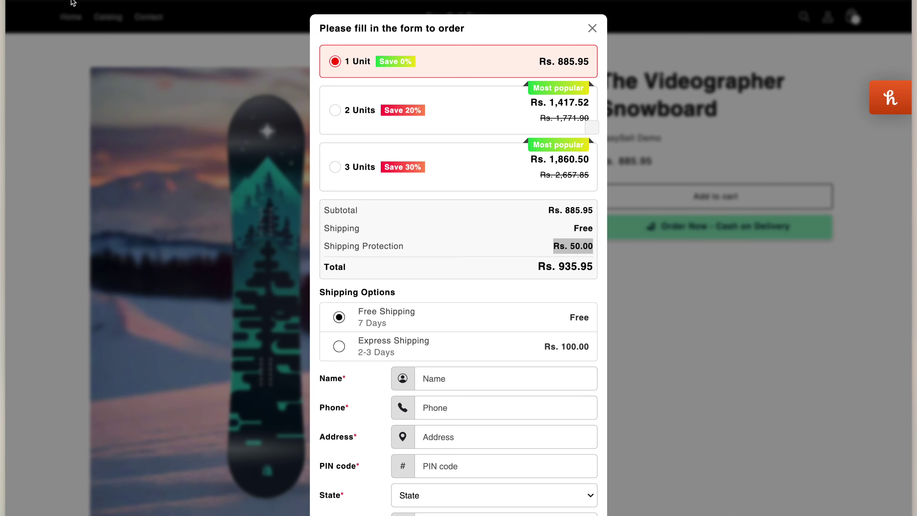
Step: Close the order form to trigger the 'Hold on!' popup and accept 20% off, giving a Rs. 708.76 total
{"action": "left_click", "coordinate": [171, 143]}
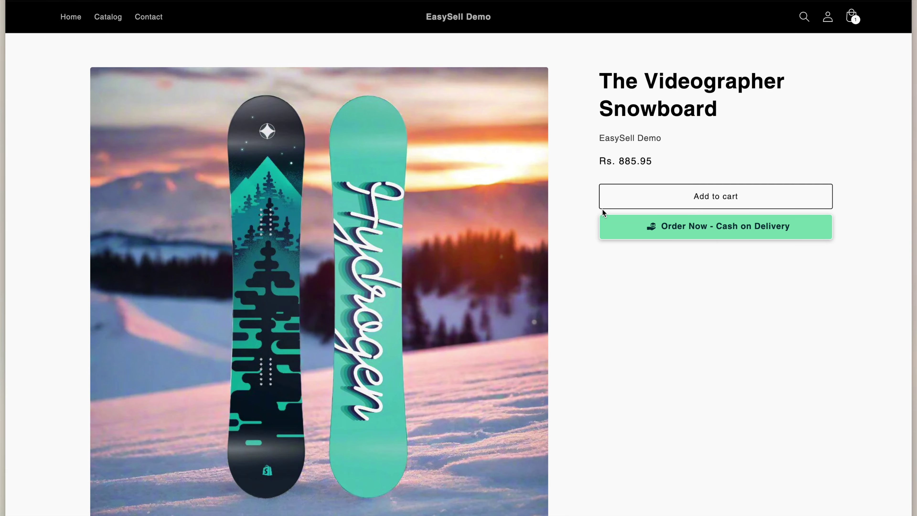
{"action": "left_click", "coordinate": [618, 230]}
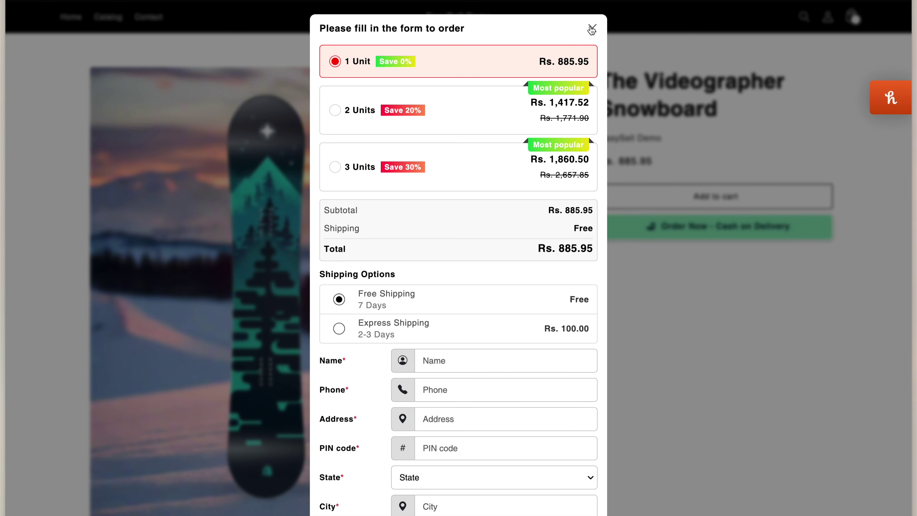
{"action": "left_click", "coordinate": [592, 28]}
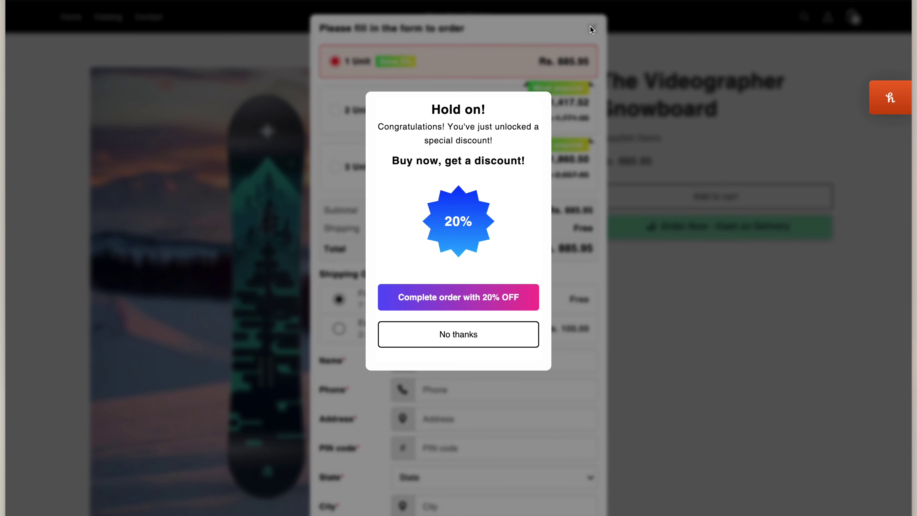
{"action": "left_click", "coordinate": [507, 303]}
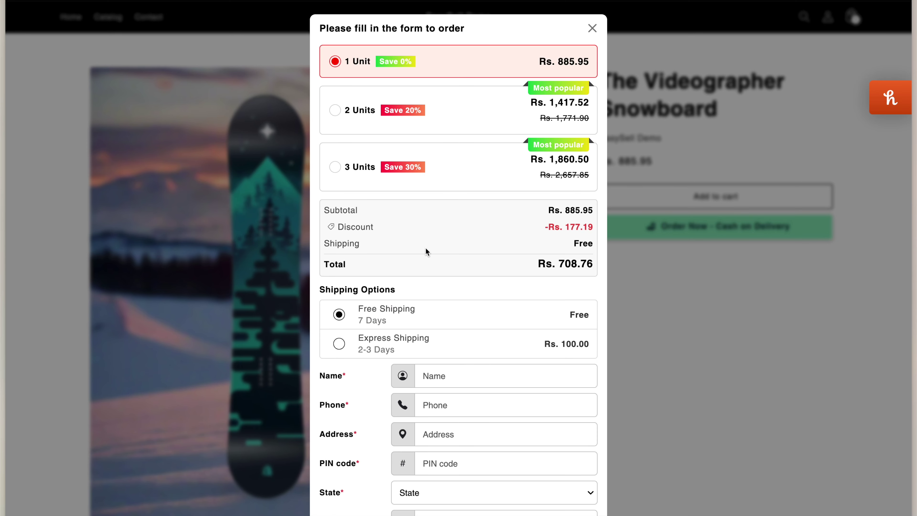
{"action": "left_click_drag", "start_coordinate": [372, 226], "coordinate": [348, 227]}
{"action": "left_click_drag", "start_coordinate": [545, 227], "coordinate": [601, 231]}
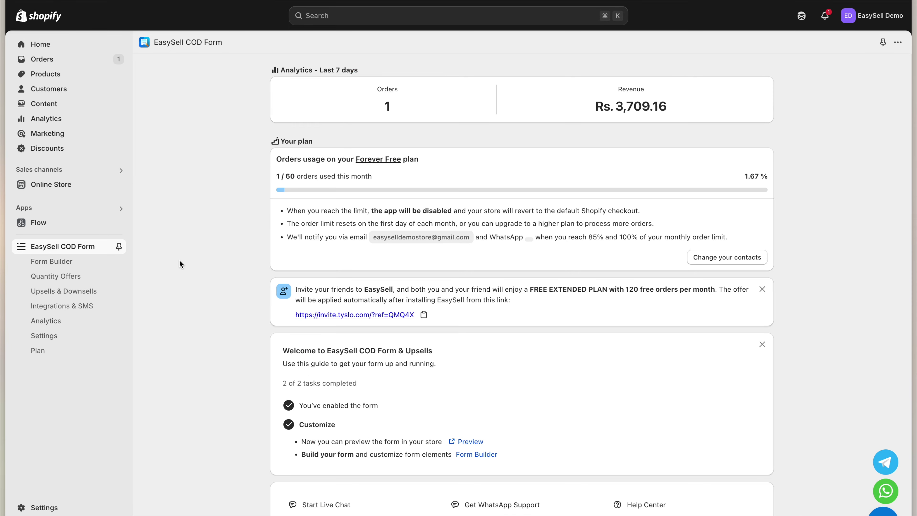
{"action": "left_click", "coordinate": [103, 306]}
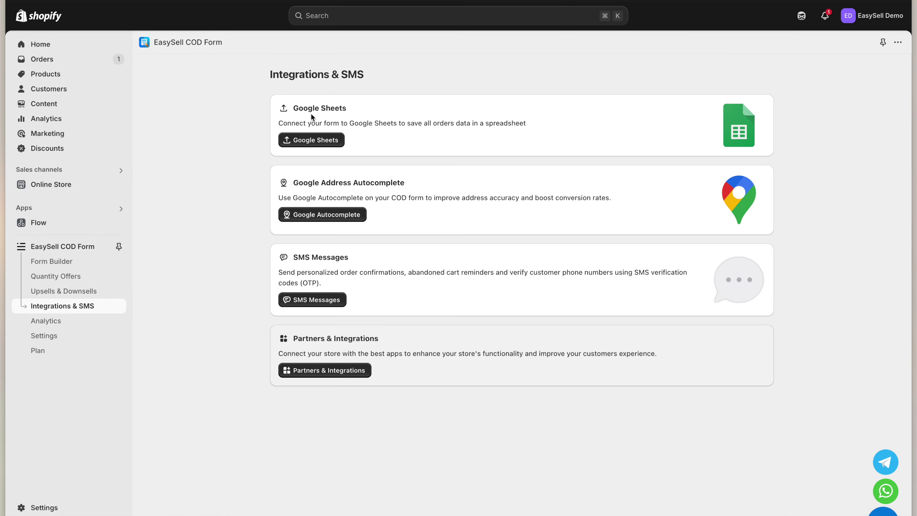
Step: Sign in with Google in the Google Sheets integration, choose the account, and grant access
{"action": "left_click", "coordinate": [322, 180]}
{"action": "left_click", "coordinate": [322, 258]}
{"action": "left_click", "coordinate": [323, 141]}
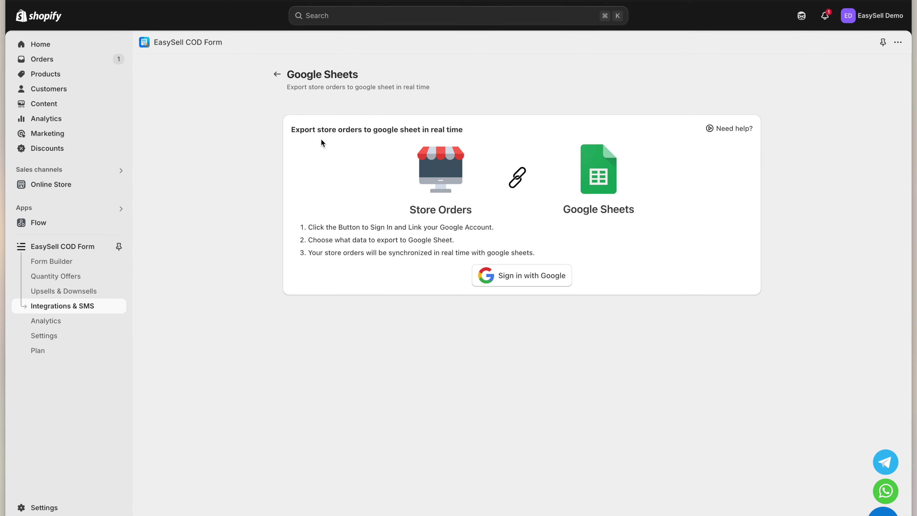
{"action": "left_click", "coordinate": [505, 281]}
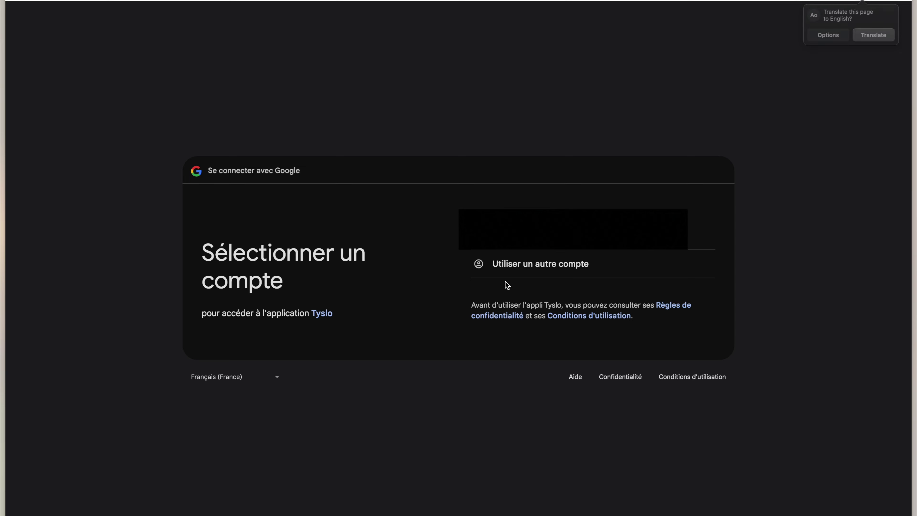
{"action": "left_click", "coordinate": [533, 231]}
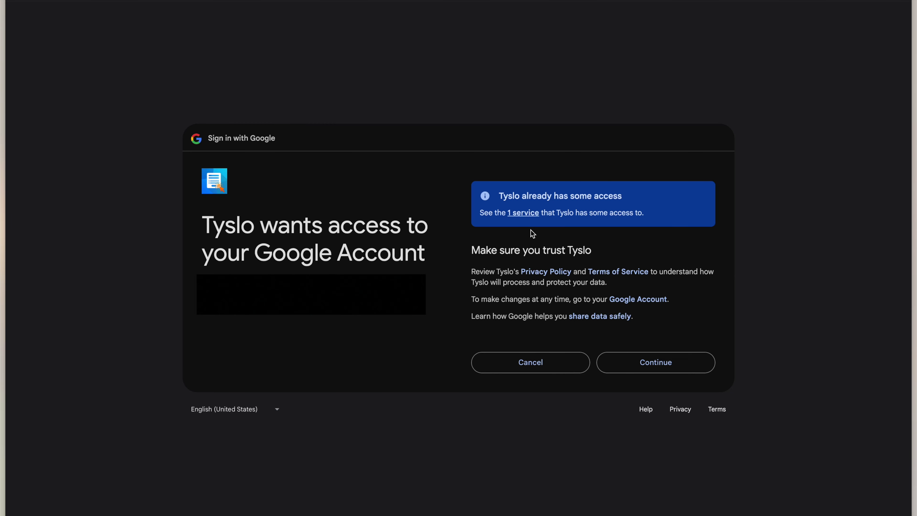
{"action": "left_click", "coordinate": [635, 358]}
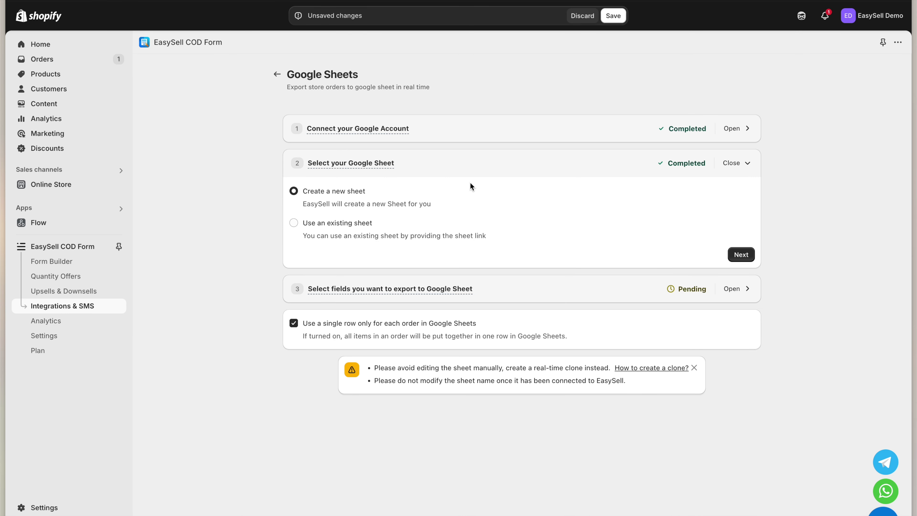
Step: Choose to create a new sheet for the Google Sheets order export
{"action": "left_click", "coordinate": [348, 164]}
{"action": "left_click", "coordinate": [350, 167]}
{"action": "left_click", "coordinate": [362, 226]}
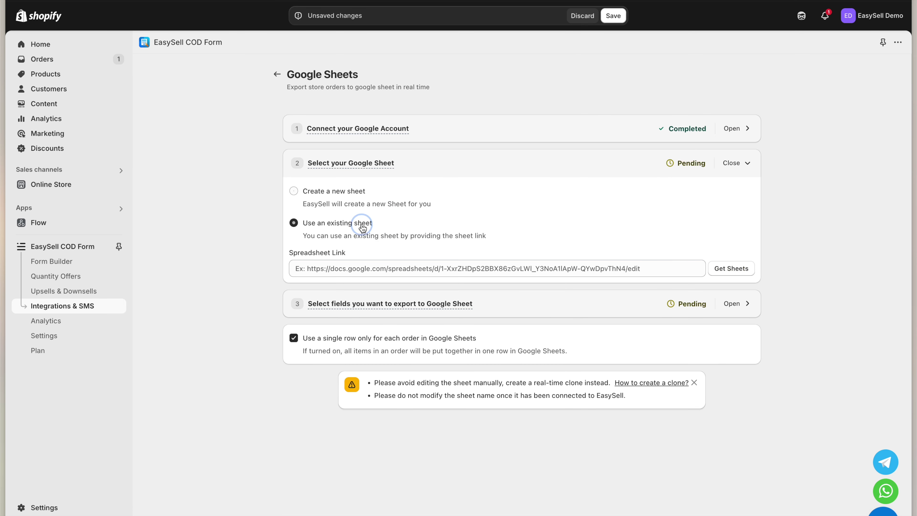
{"action": "left_click", "coordinate": [377, 268]}
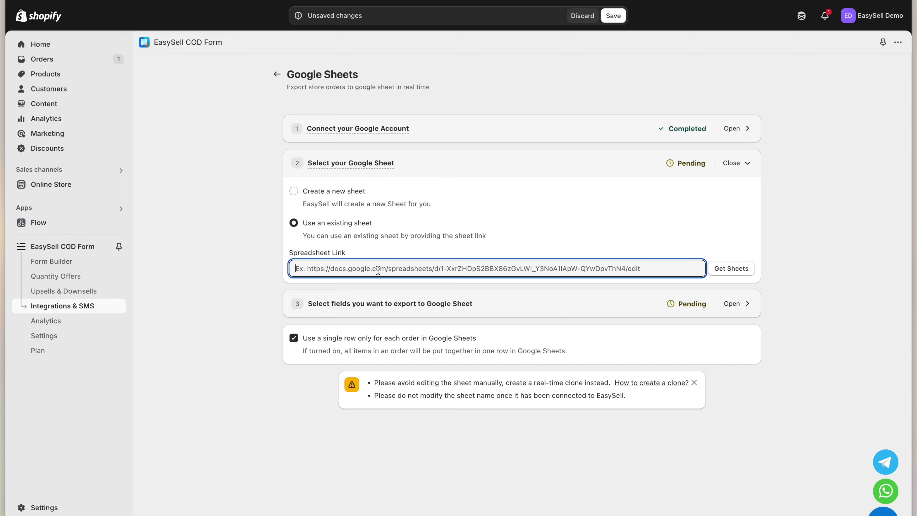
{"action": "left_click", "coordinate": [347, 195]}
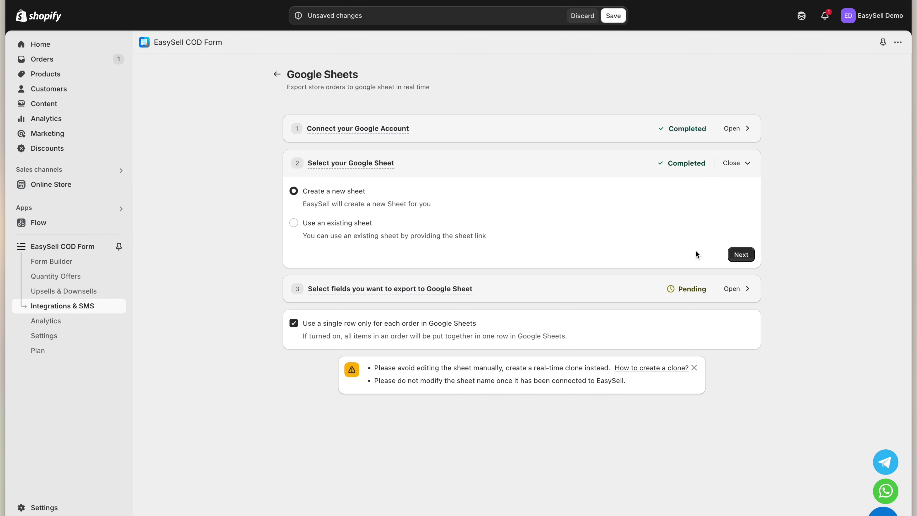
{"action": "left_click", "coordinate": [737, 254]}
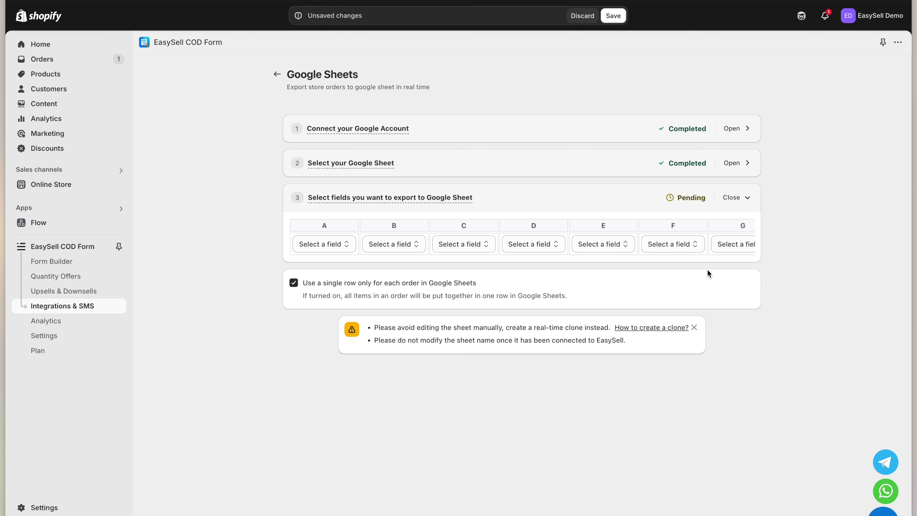
Step: Map columns A–G to Order Number, Product Name, Product Variant, Total Price, Full Name, Phone, Address 1
{"action": "left_click", "coordinate": [345, 244]}
{"action": "left_click", "coordinate": [345, 279]}
{"action": "left_click", "coordinate": [403, 245]}
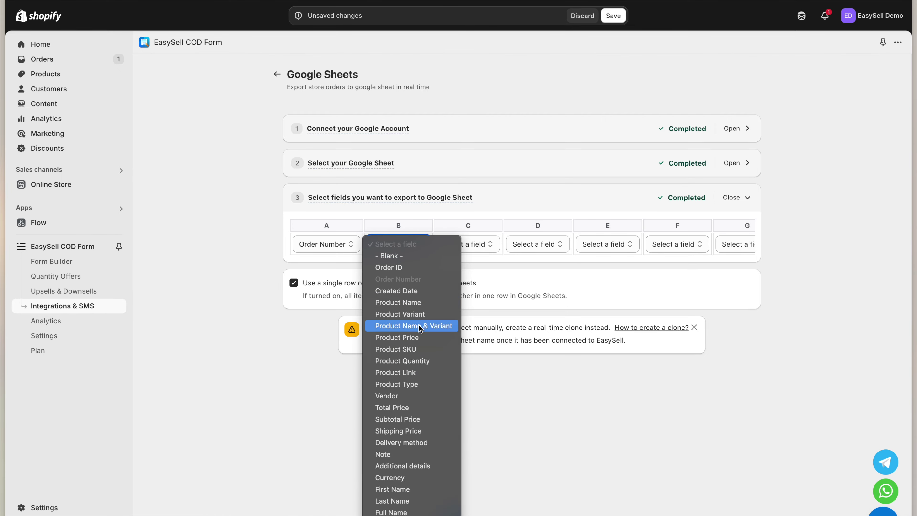
{"action": "left_click", "coordinate": [397, 302]}
{"action": "left_click", "coordinate": [475, 244]}
{"action": "left_click", "coordinate": [480, 314]}
{"action": "left_click", "coordinate": [551, 243]}
{"action": "left_click", "coordinate": [564, 405]}
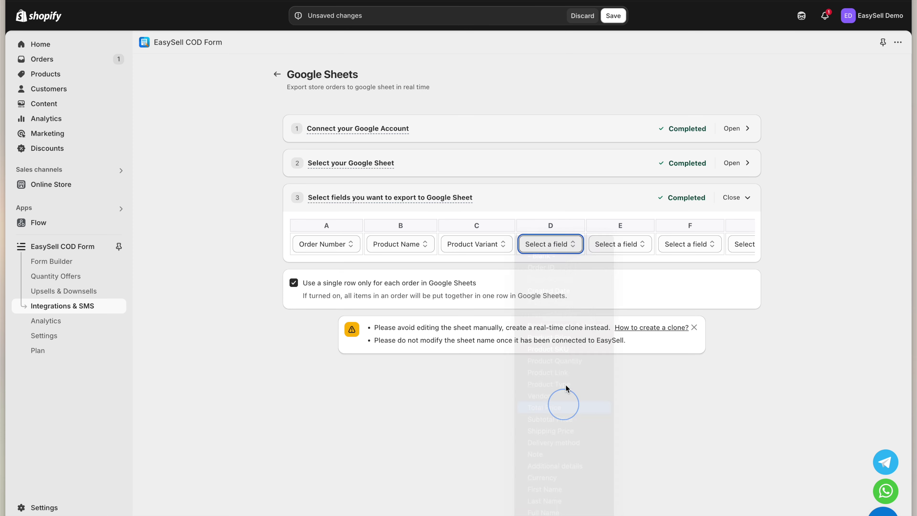
{"action": "left_click", "coordinate": [620, 243]}
{"action": "scroll", "coordinate": [621, 433], "scroll_direction": "down", "scroll_amount": 1}
{"action": "left_click", "coordinate": [617, 466]}
{"action": "left_click", "coordinate": [690, 244]}
{"action": "left_click", "coordinate": [659, 477]}
{"action": "left_click", "coordinate": [710, 243]}
{"action": "left_click", "coordinate": [715, 446]}
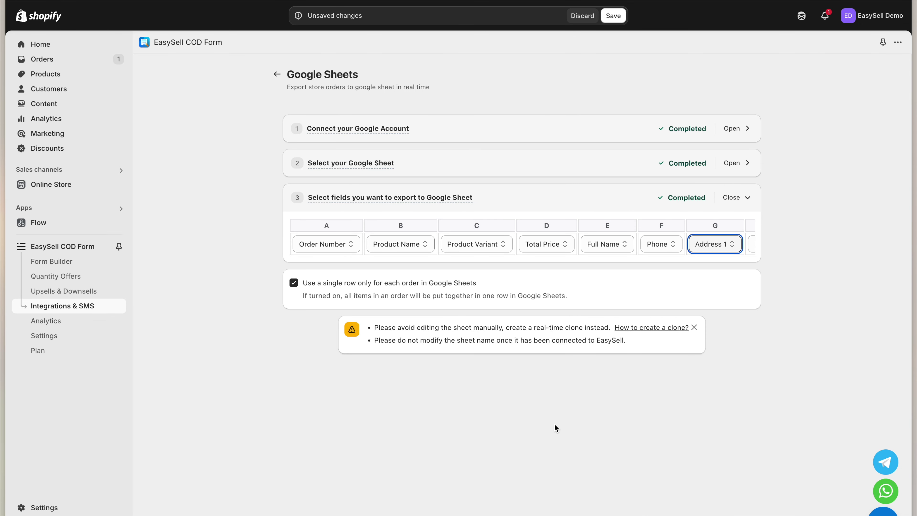
Step: Enable 'Use a single row', save, and open the easysell-demo_orders_2025-03-04 sheet
{"action": "left_click", "coordinate": [411, 292]}
{"action": "left_click", "coordinate": [613, 15]}
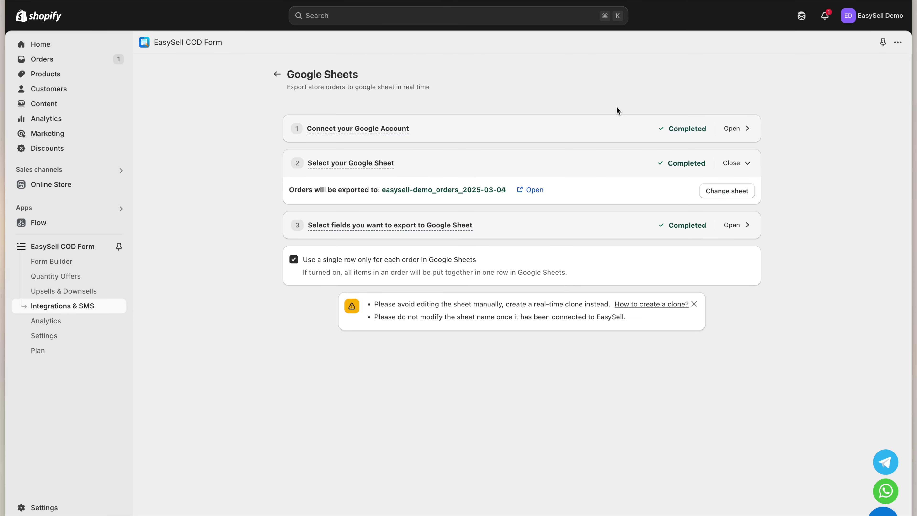
{"action": "left_click", "coordinate": [534, 191]}
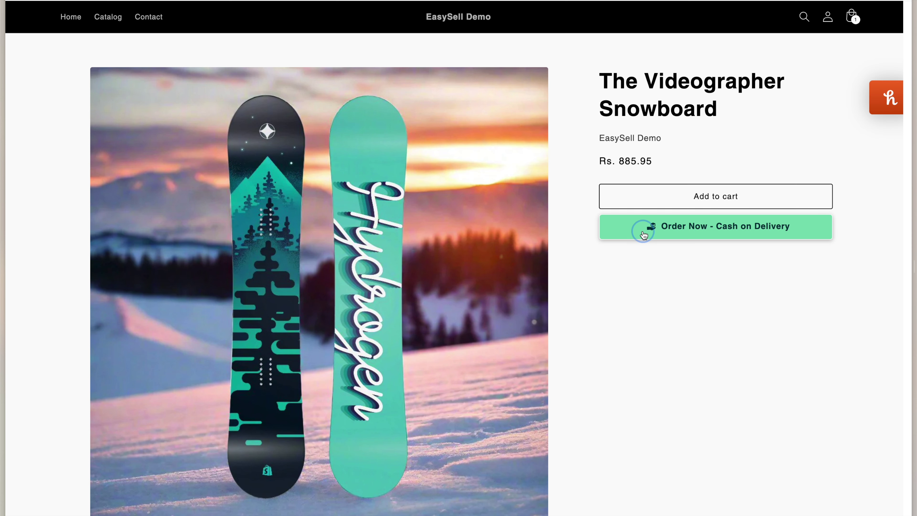
Step: Place a 2-unit test COD order with Shipping Protection and all three upsells accepted
{"action": "left_click", "coordinate": [640, 230]}
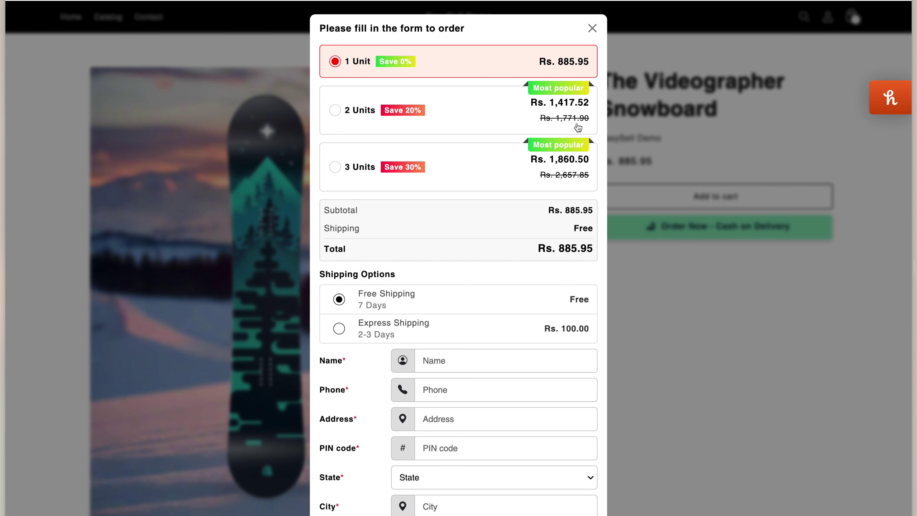
{"action": "left_click", "coordinate": [578, 127]}
{"action": "left_click", "coordinate": [746, 1]}
{"action": "scroll", "coordinate": [569, 436], "scroll_direction": "down", "scroll_amount": 3}
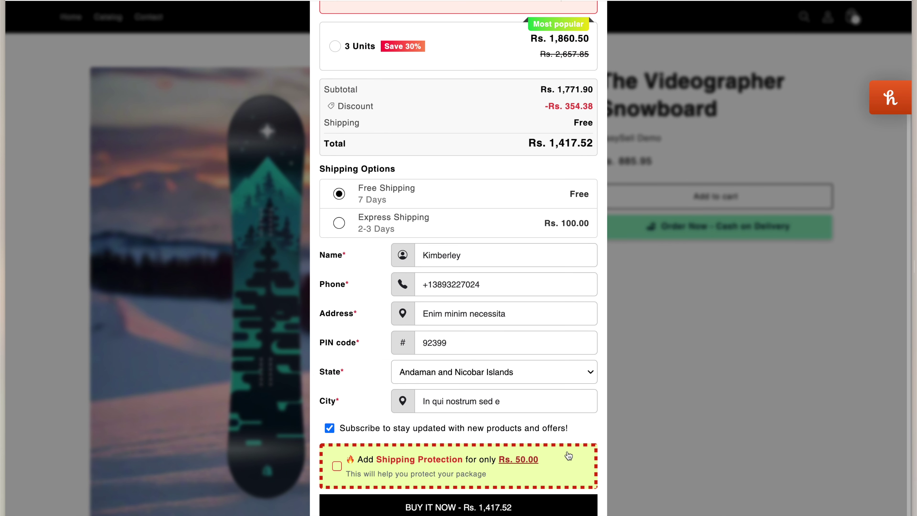
{"action": "left_click", "coordinate": [549, 469]}
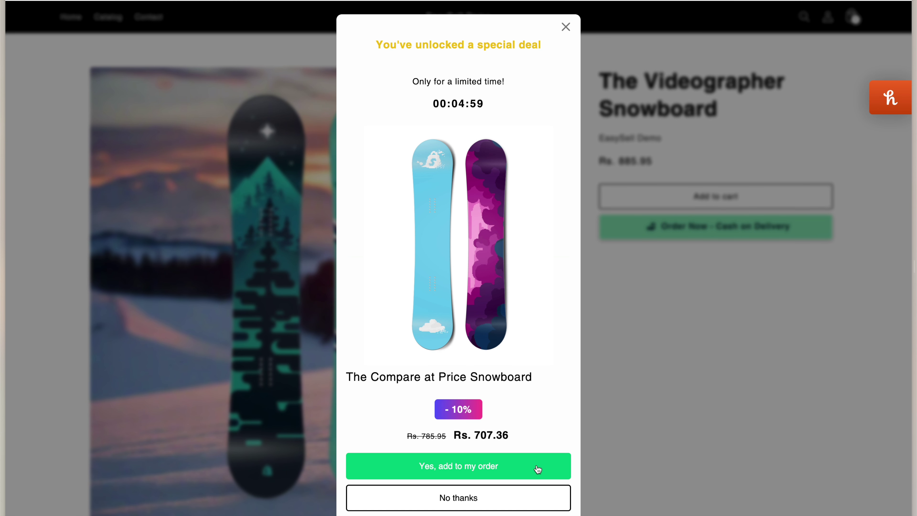
{"action": "left_click", "coordinate": [539, 468]}
{"action": "left_click", "coordinate": [530, 454]}
{"action": "left_click", "coordinate": [518, 445]}
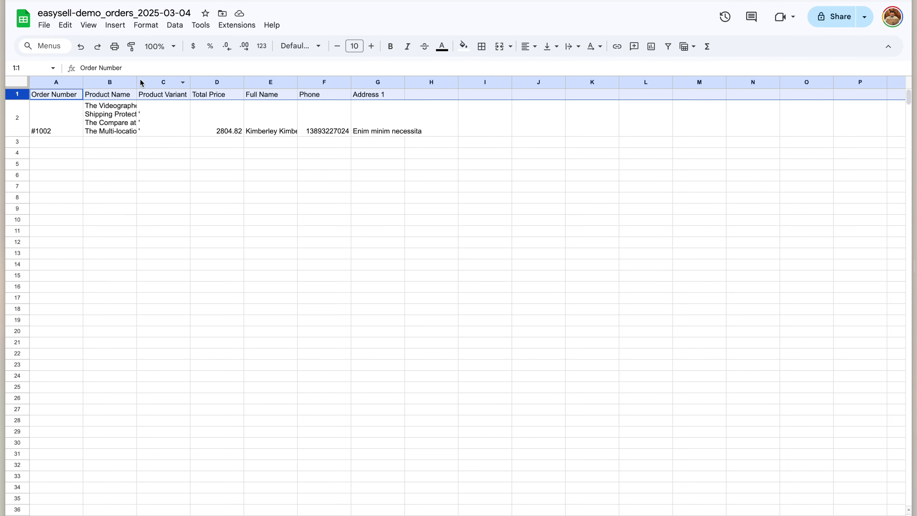
Step: Auto-fit columns B and C and check order #1002's products, total, name, phone and address
{"action": "double_click", "coordinate": [139, 82]}
{"action": "double_click", "coordinate": [247, 82]}
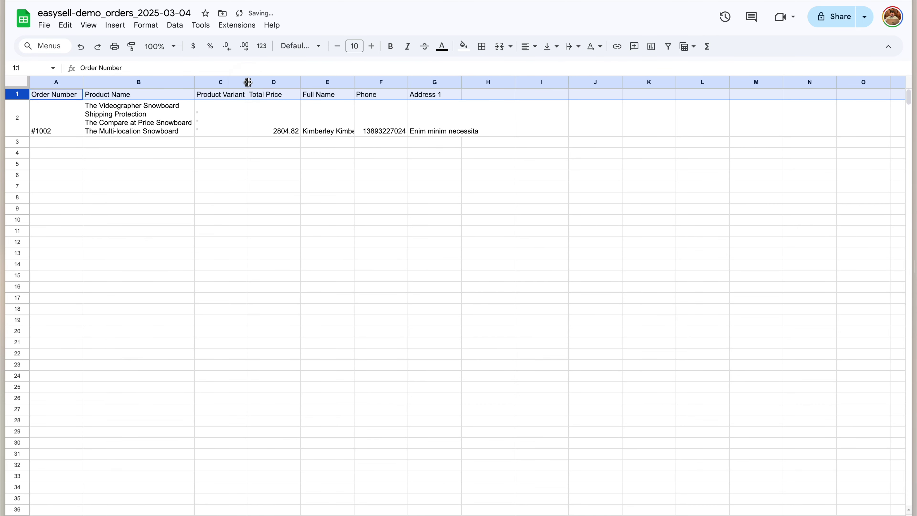
{"action": "left_click", "coordinate": [161, 127]}
{"action": "left_click", "coordinate": [278, 122]}
{"action": "left_click", "coordinate": [327, 123]}
{"action": "left_click", "coordinate": [374, 122]}
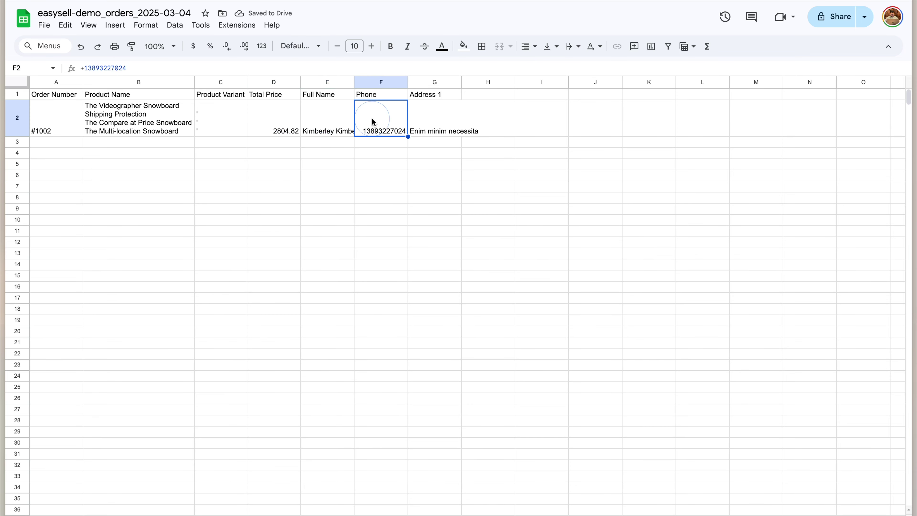
{"action": "left_click", "coordinate": [411, 119]}
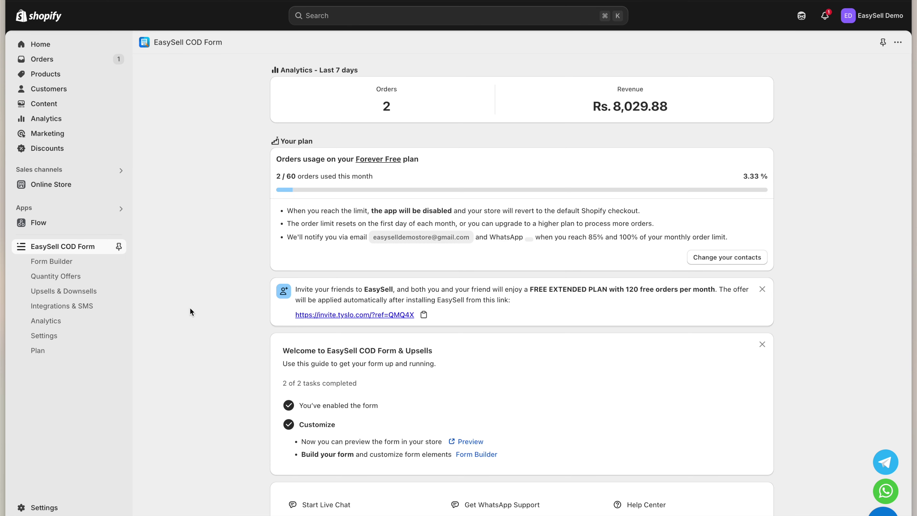
Step: Enable Google Address Autocomplete and test it by typing 'del' and picking the Delhi Cantt suggestion
{"action": "left_click", "coordinate": [97, 311]}
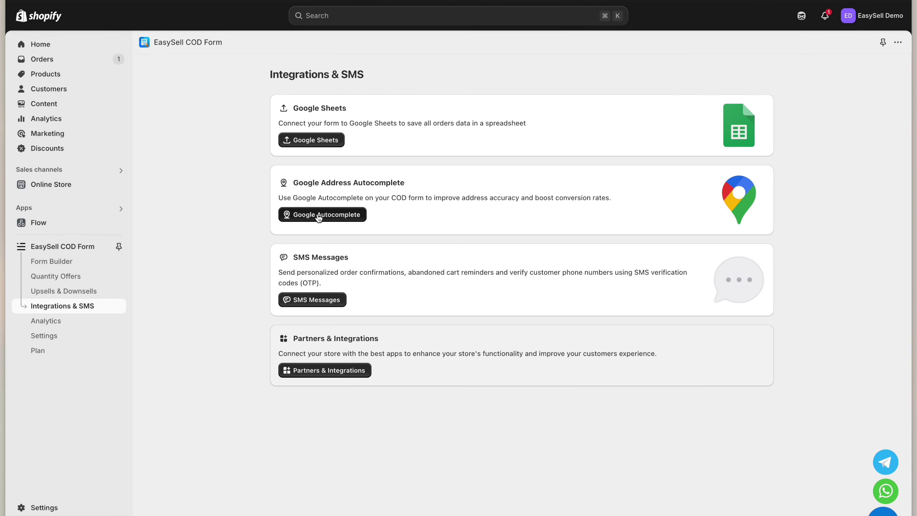
{"action": "left_click", "coordinate": [318, 217]}
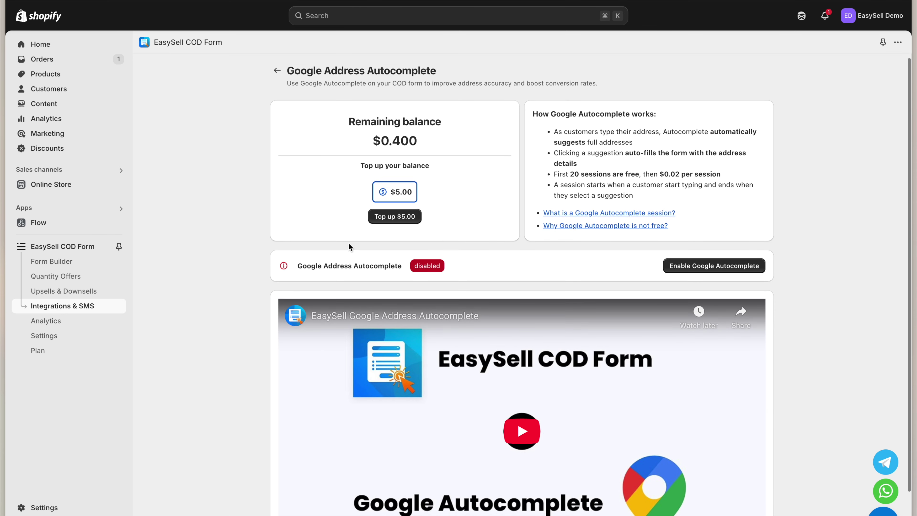
{"action": "scroll", "coordinate": [349, 244], "scroll_direction": "down", "scroll_amount": 2}
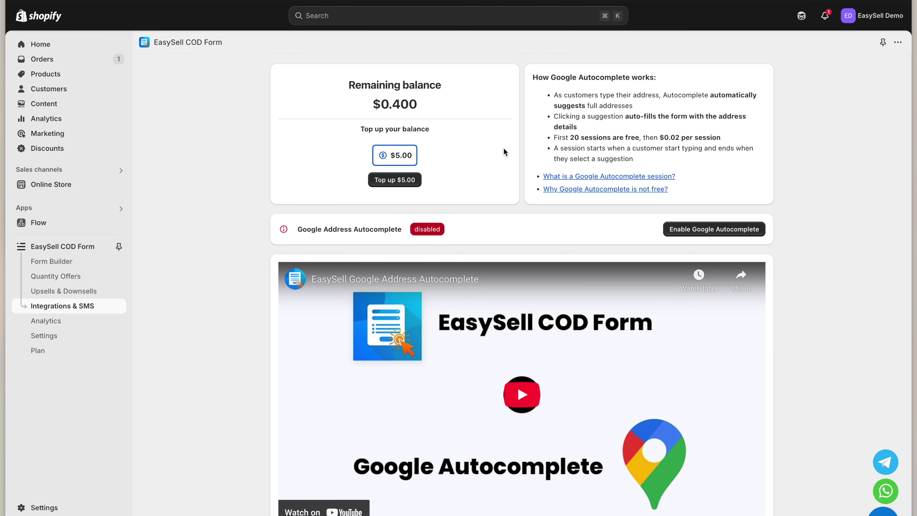
{"action": "left_click", "coordinate": [679, 233]}
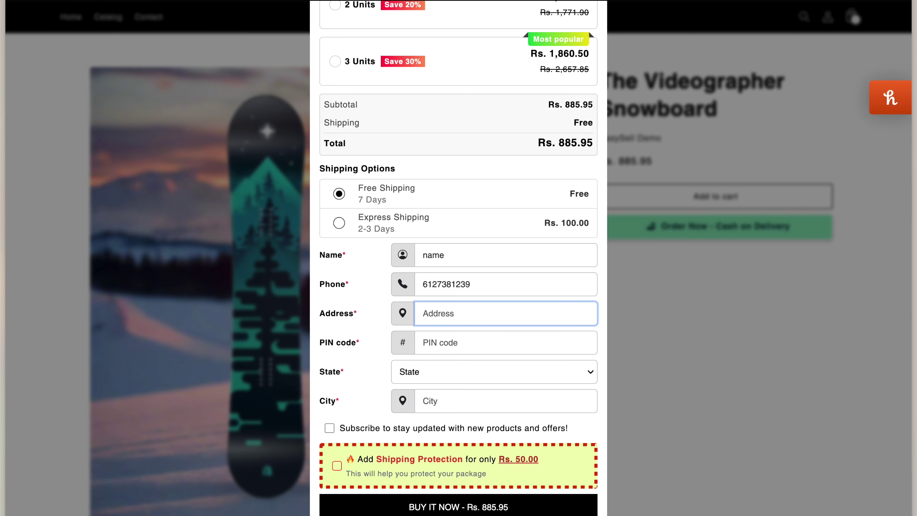
{"action": "type", "text": "del"}
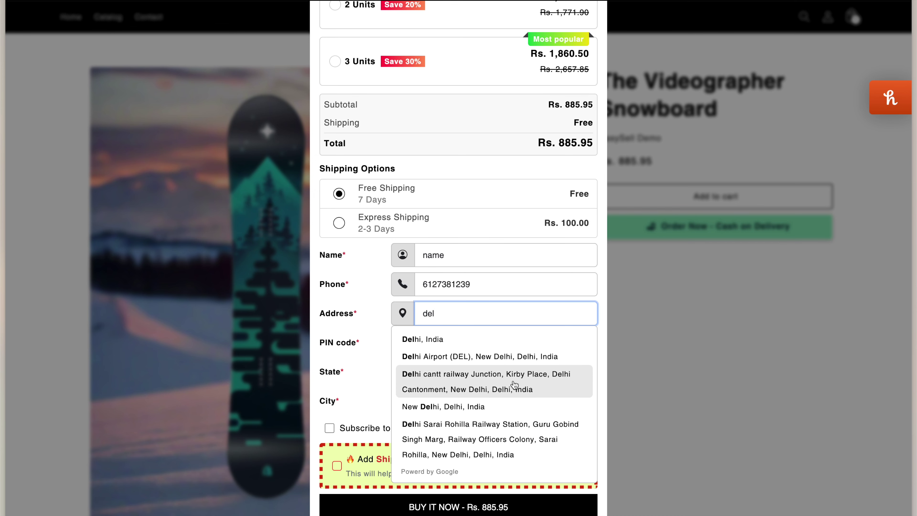
{"action": "left_click", "coordinate": [496, 387]}
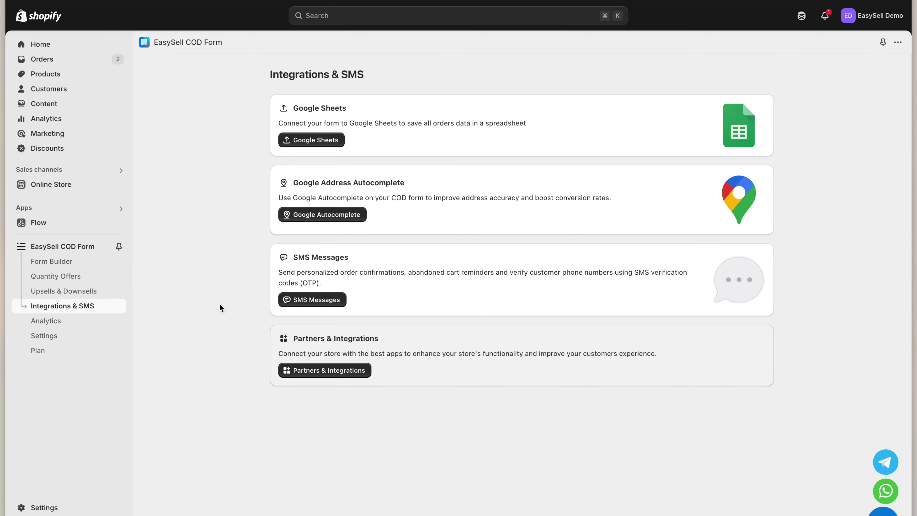
{"action": "left_click", "coordinate": [93, 307]}
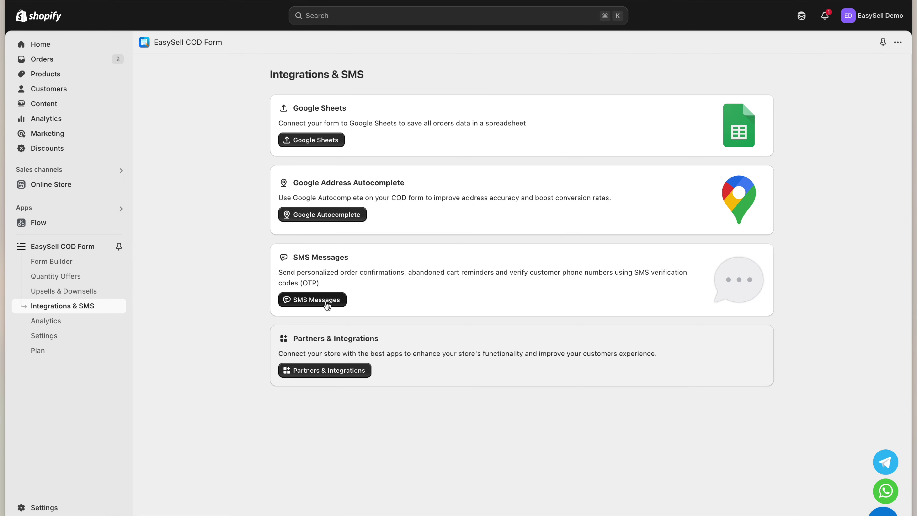
Step: Review the SMS Messages options and return to the dashboard showing 2 orders and Rs. 8,029.88
{"action": "left_click", "coordinate": [326, 300]}
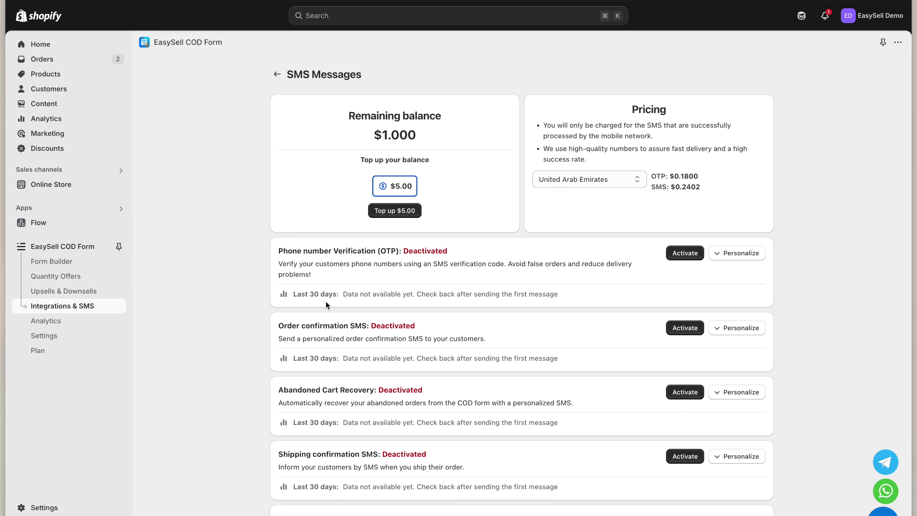
{"action": "left_click", "coordinate": [350, 259]}
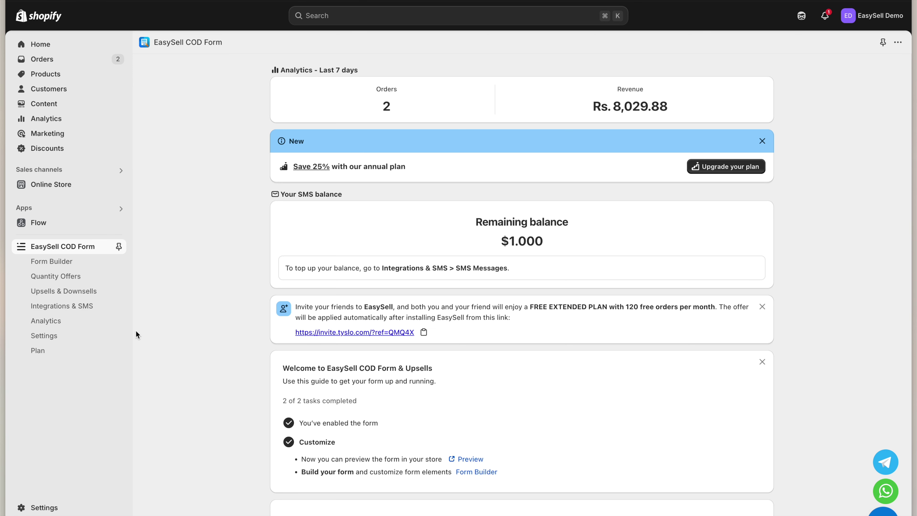
Step: Look through the Analytics charts and UTM table: 22 form opens, 2 orders, Rs. 8,029.88 revenue
{"action": "left_click", "coordinate": [82, 325]}
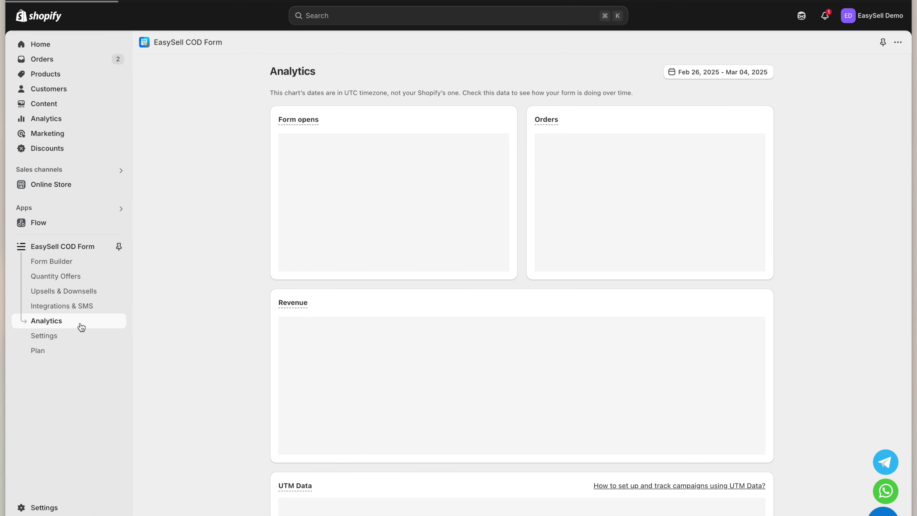
{"action": "mouse_move", "coordinate": [287, 120]}
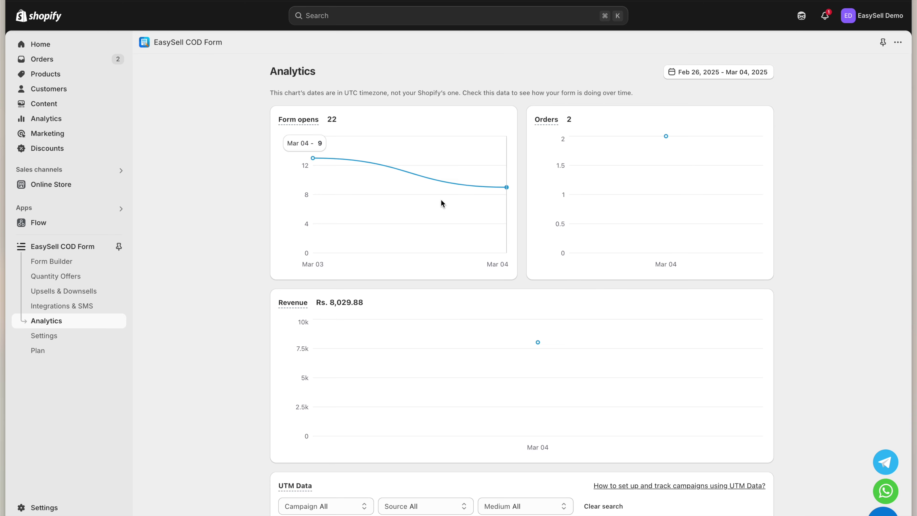
{"action": "scroll", "coordinate": [300, 370], "scroll_direction": "down", "scroll_amount": 7}
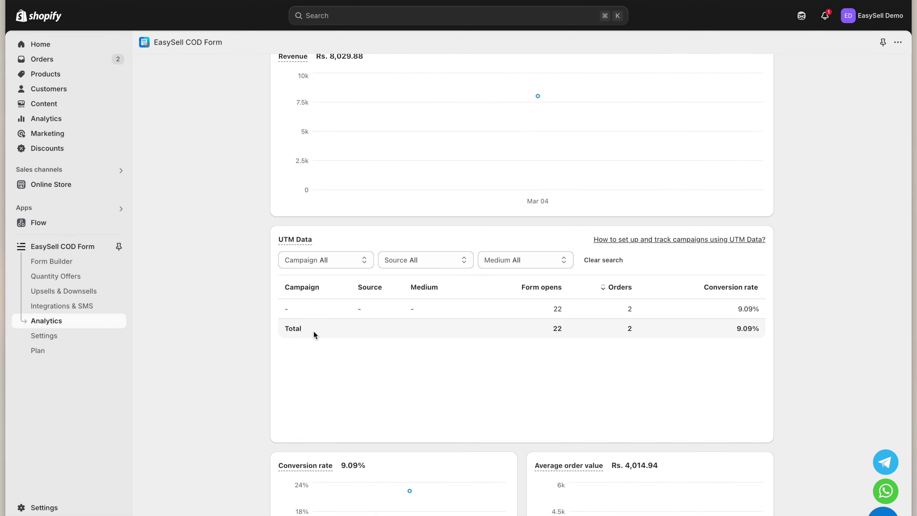
{"action": "scroll", "coordinate": [313, 330], "scroll_direction": "down", "scroll_amount": 3}
{"action": "left_click", "coordinate": [77, 338]}
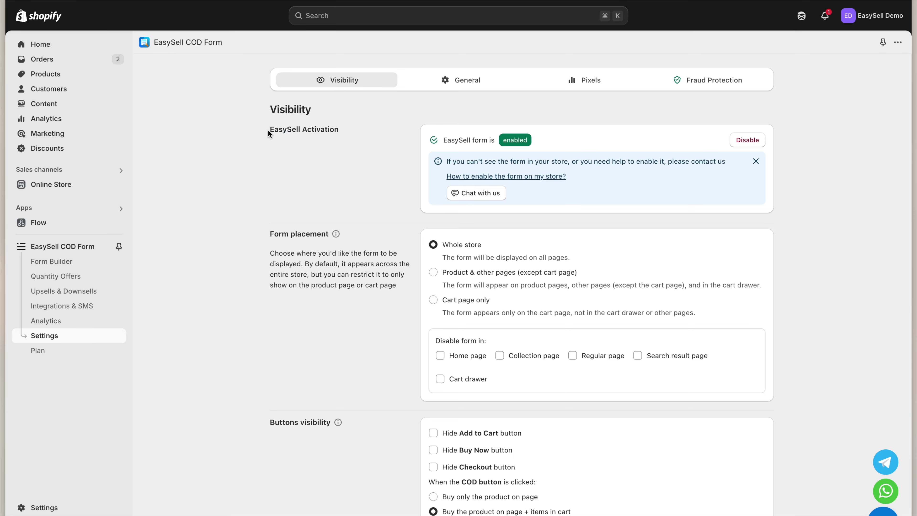
Step: Try the product-page and cart-page visibility options, then leave the form on the whole store
{"action": "left_click", "coordinate": [746, 140]}
{"action": "left_click", "coordinate": [457, 273]}
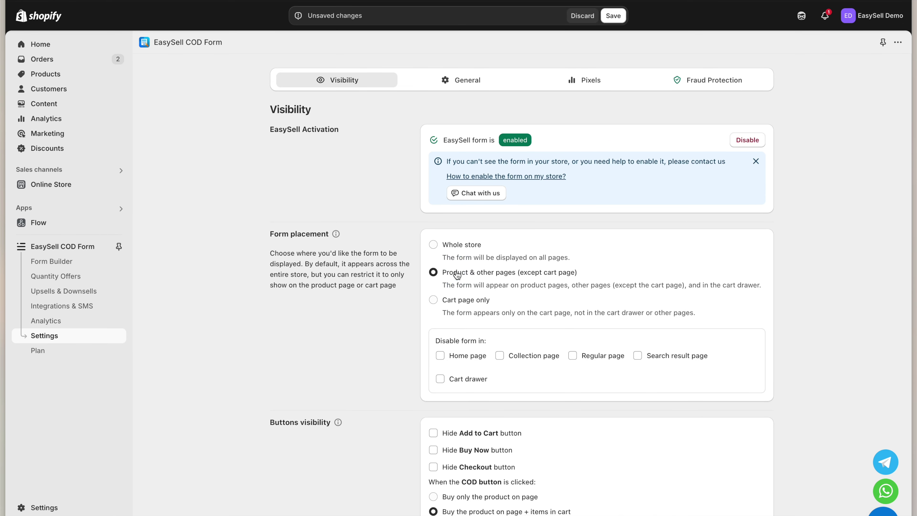
{"action": "left_click", "coordinate": [462, 302]}
{"action": "left_click", "coordinate": [462, 246]}
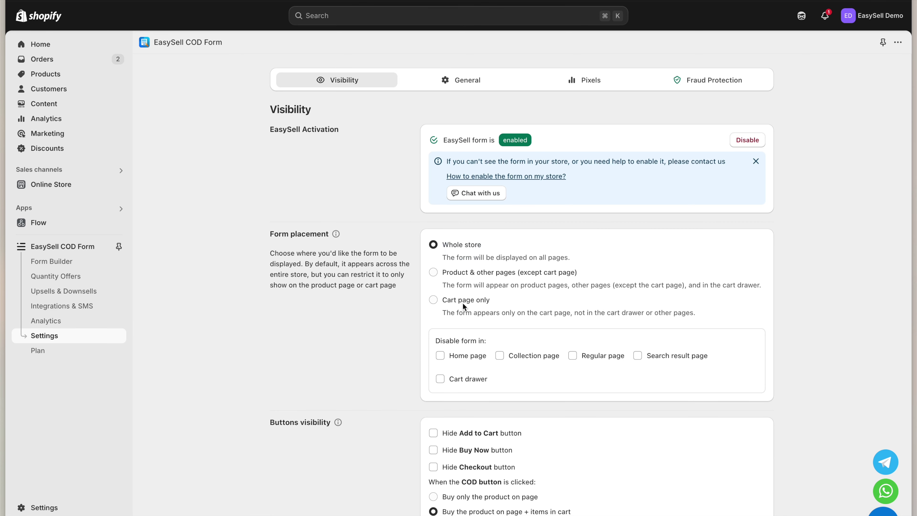
{"action": "scroll", "coordinate": [461, 315], "scroll_direction": "down", "scroll_amount": 3}
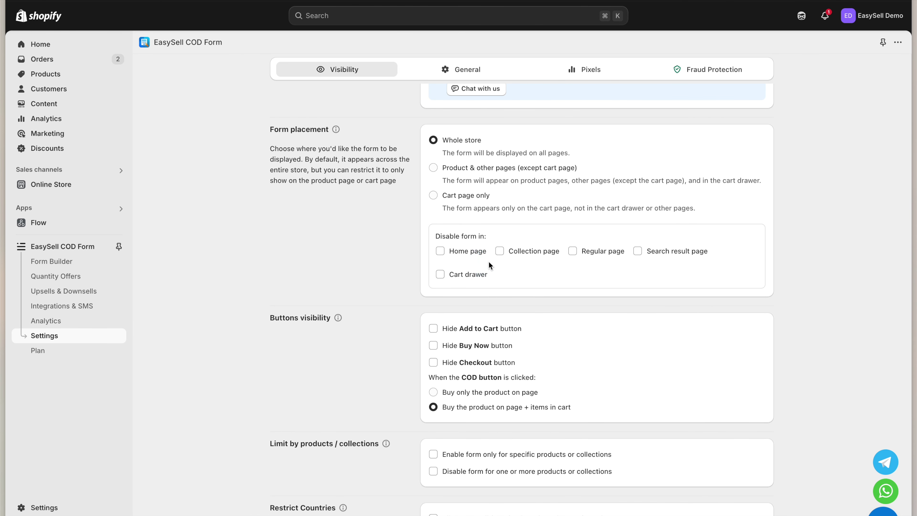
{"action": "scroll", "coordinate": [488, 265], "scroll_direction": "down", "scroll_amount": 3}
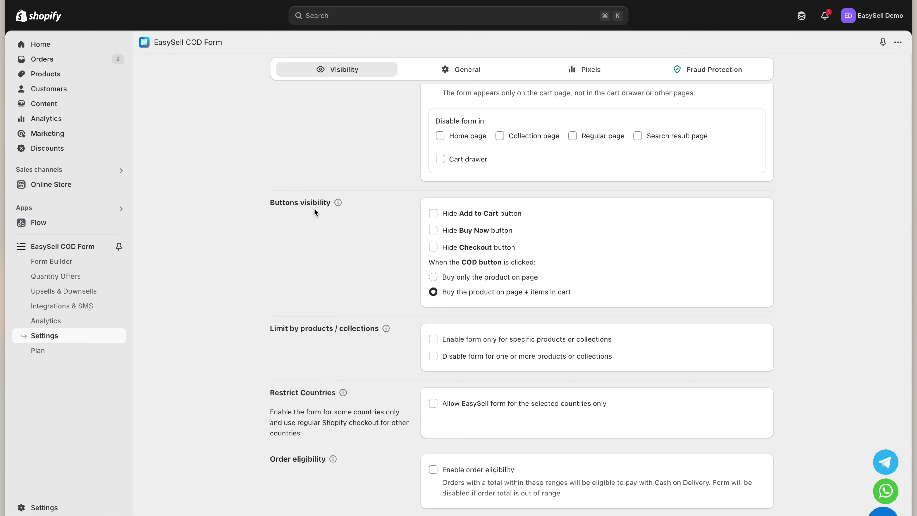
Step: Hide the Add to Cart, Buy Now and Checkout buttons and save the visibility settings
{"action": "left_click", "coordinate": [467, 216]}
{"action": "left_click", "coordinate": [468, 233]}
{"action": "left_click", "coordinate": [467, 248]}
{"action": "left_click", "coordinate": [613, 17]}
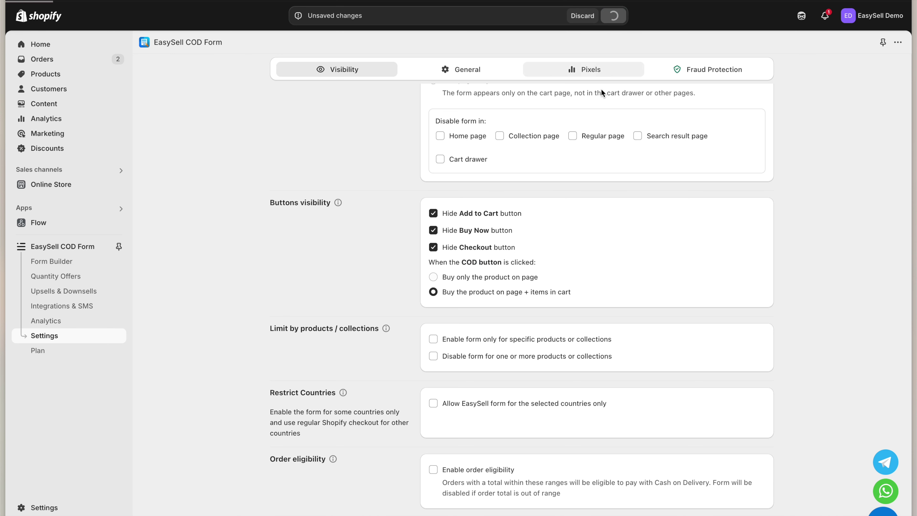
{"action": "scroll", "coordinate": [436, 337], "scroll_direction": "up", "scroll_amount": 6}
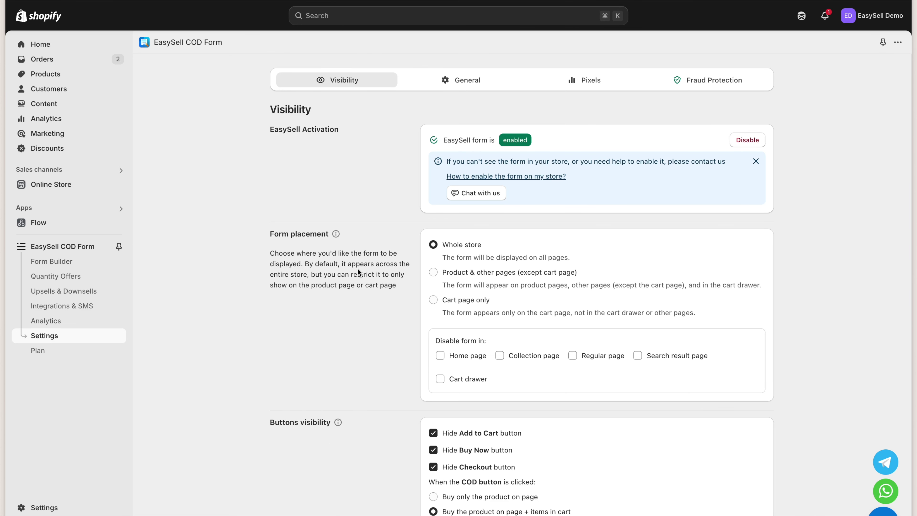
{"action": "left_click", "coordinate": [468, 80]}
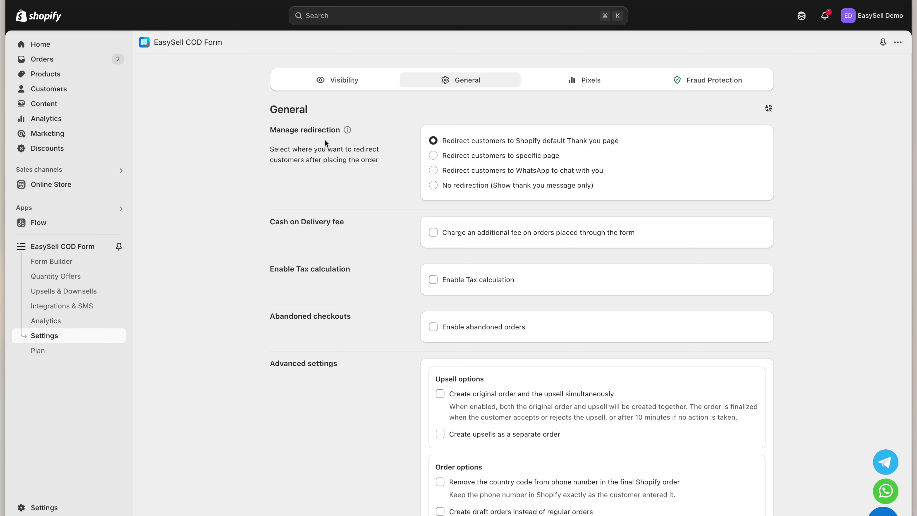
Step: Try redirecting customers to a specific page after they order
{"action": "left_click_drag", "start_coordinate": [270, 130], "coordinate": [336, 130]}
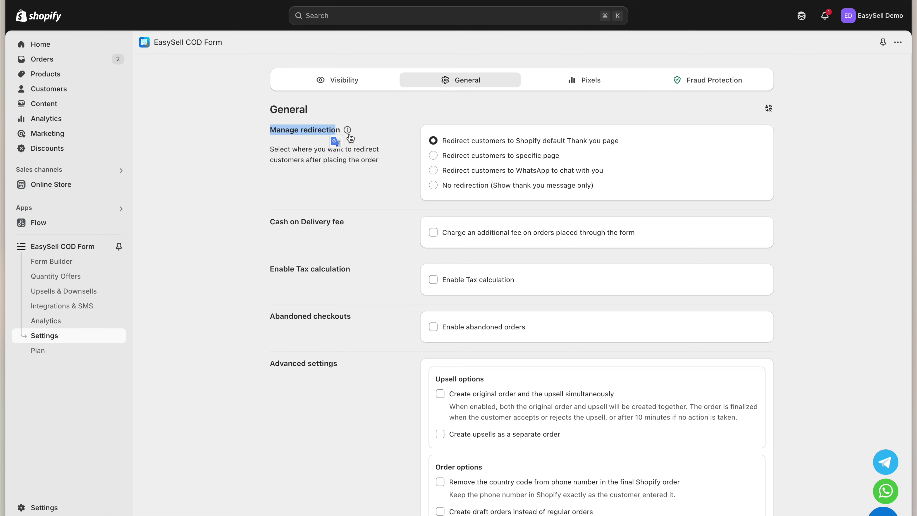
{"action": "left_click", "coordinate": [345, 137]}
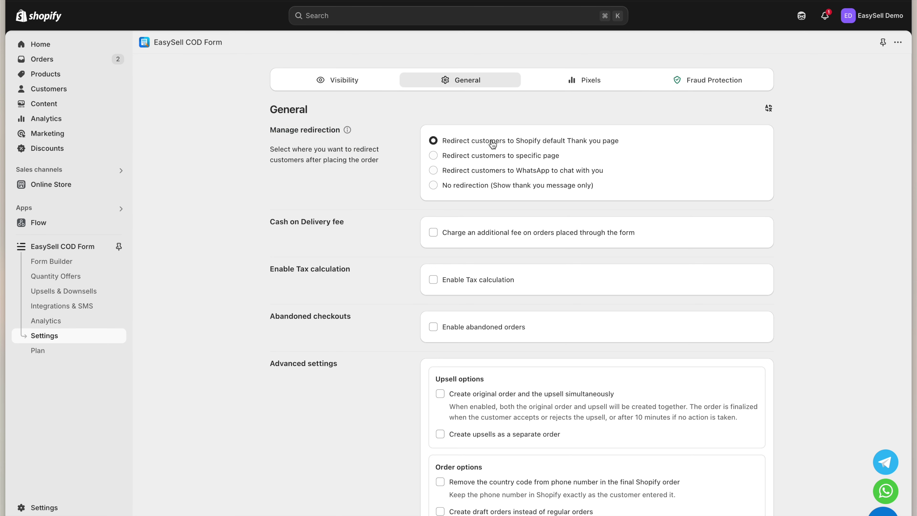
{"action": "left_click", "coordinate": [492, 157]}
{"action": "left_click", "coordinate": [502, 172]}
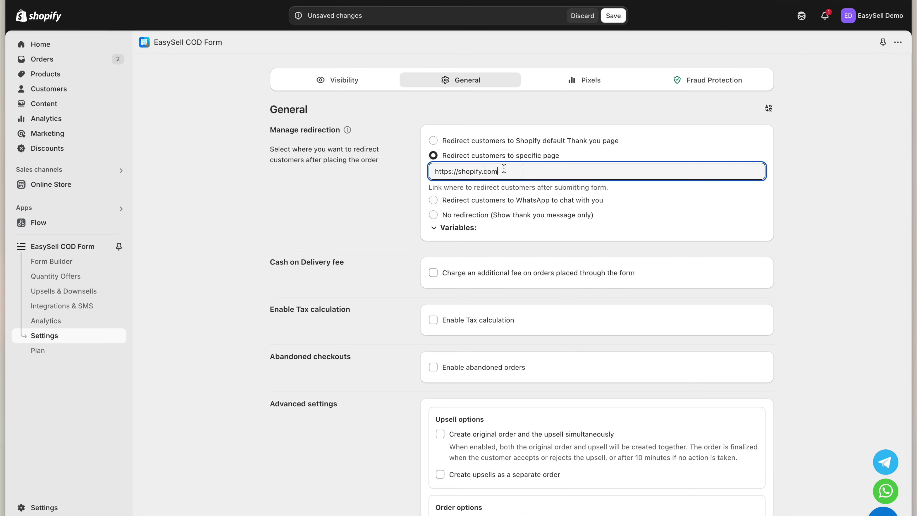
Step: Try WhatsApp redirection with the message 'Hi I want to confirm my order' and a phone number
{"action": "left_click", "coordinate": [500, 202]}
{"action": "left_click", "coordinate": [500, 201]}
{"action": "type", "text": "Hi I want to confirm my order"}
{"action": "key", "text": "Tab"}
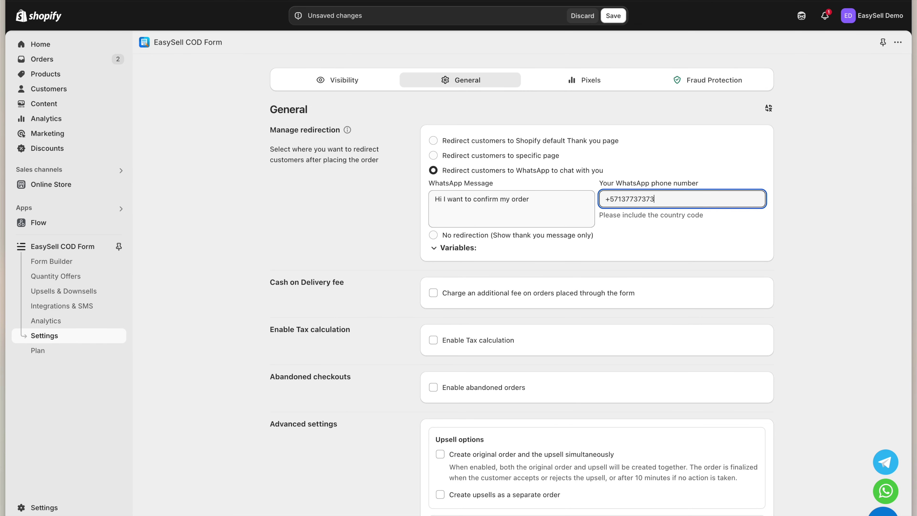
Step: Try the thank-you-message option, leaving redirection on Shopify's default Thank you page
{"action": "left_click", "coordinate": [488, 236]}
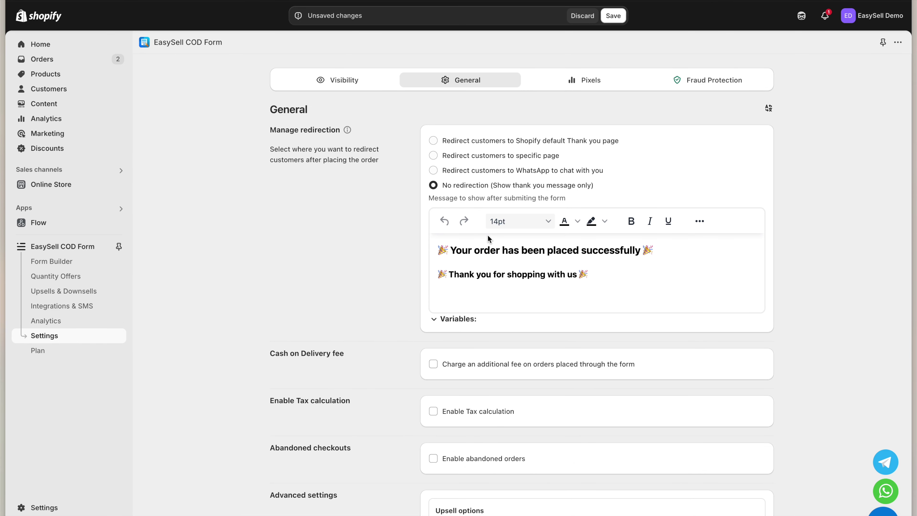
{"action": "left_click", "coordinate": [512, 259]}
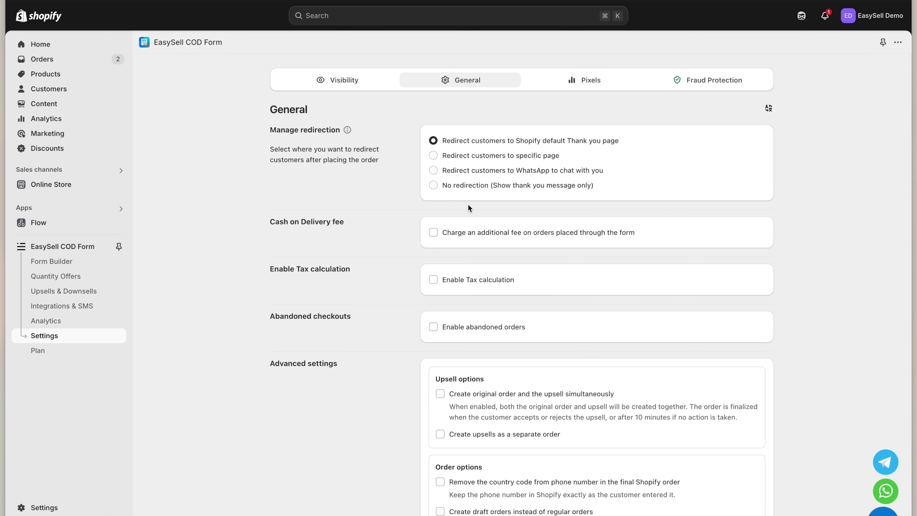
{"action": "left_click", "coordinate": [593, 85]}
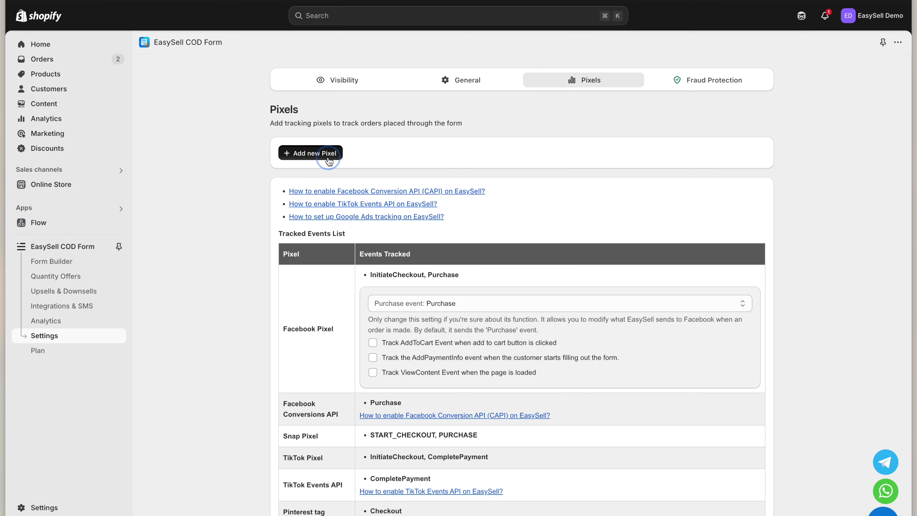
Step: Add a Facebook Pixel with pixel ID XX
{"action": "left_click", "coordinate": [311, 153]}
{"action": "left_click", "coordinate": [355, 170]}
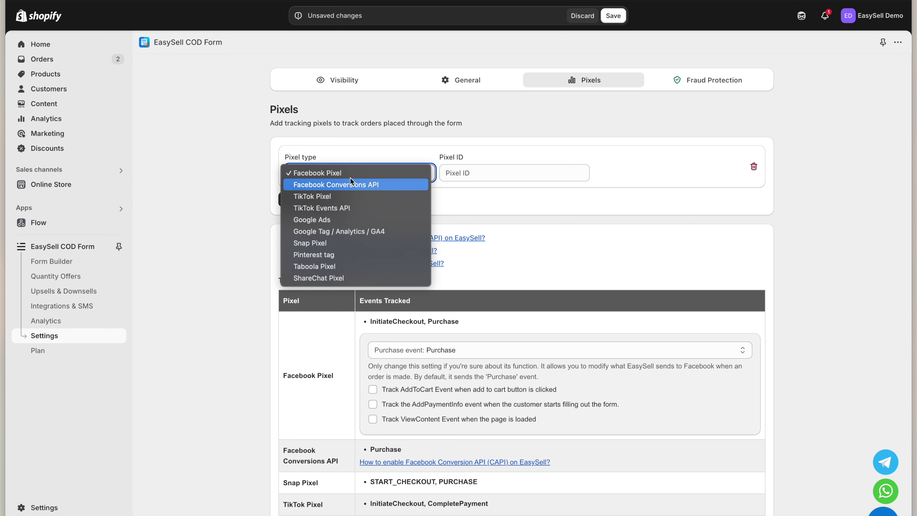
{"action": "left_click", "coordinate": [349, 172]}
{"action": "left_click", "coordinate": [449, 173]}
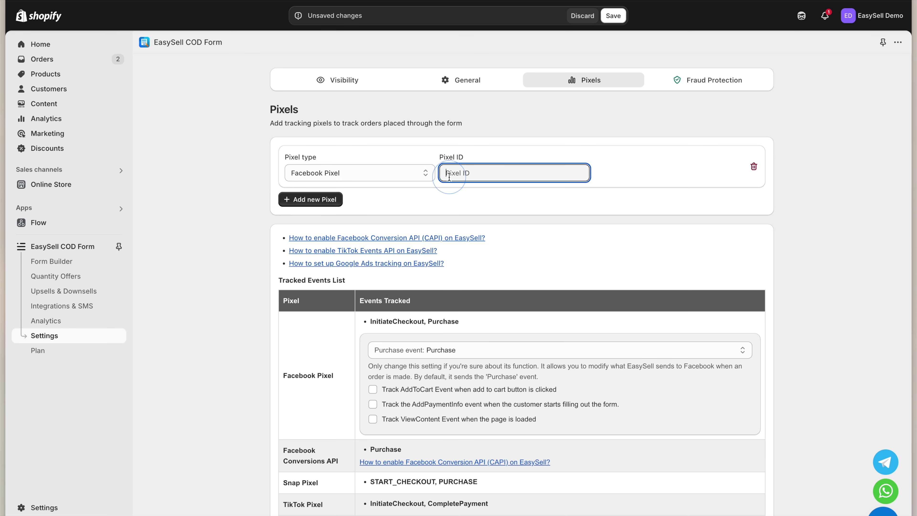
{"action": "type", "text": "XX"}
Step: Add more pixel rows and make the second a Facebook Conversions API pixel with ID XXX
{"action": "left_click", "coordinate": [327, 200]}
{"action": "left_click", "coordinate": [328, 246]}
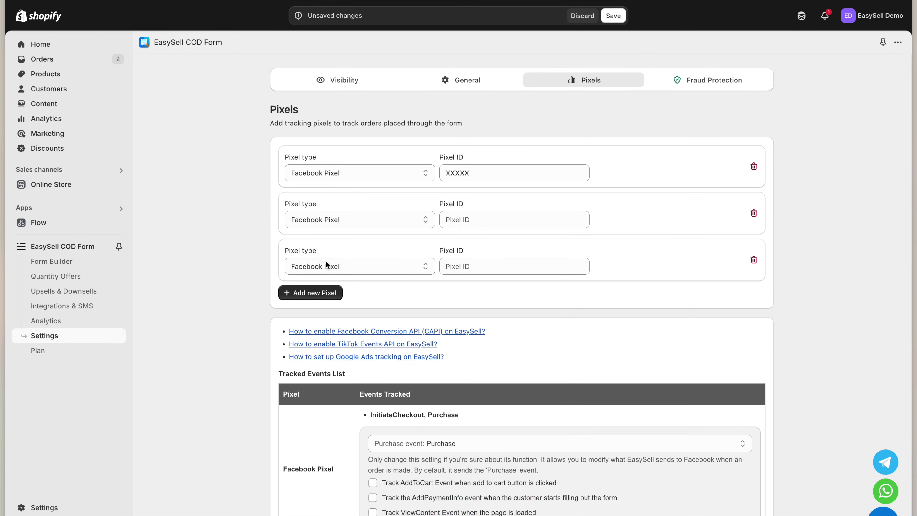
{"action": "left_click", "coordinate": [325, 294]}
{"action": "left_click", "coordinate": [347, 221]}
{"action": "left_click", "coordinate": [347, 231]}
{"action": "left_click", "coordinate": [470, 220]}
{"action": "type", "text": "XXX"}
{"action": "key", "text": "Tab"}
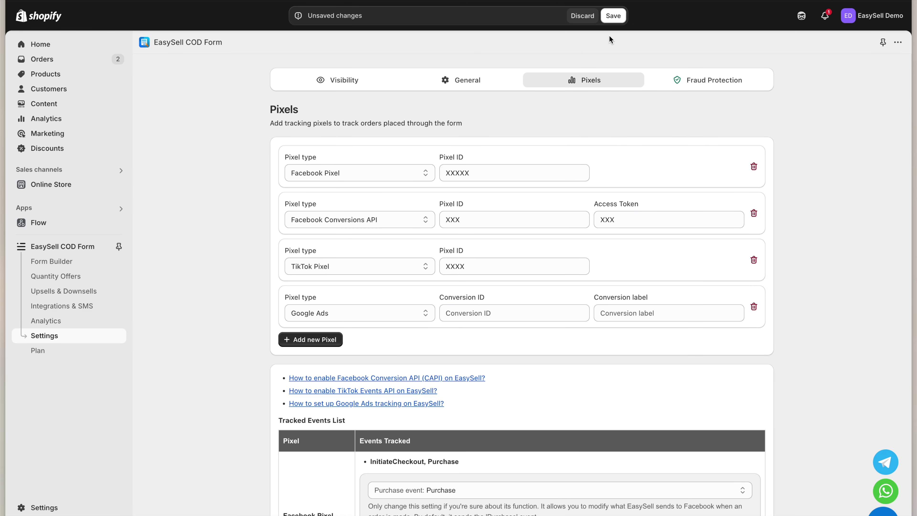
Step: Save the pixels and remove the empty Google Ads pixel row
{"action": "left_click", "coordinate": [613, 16]}
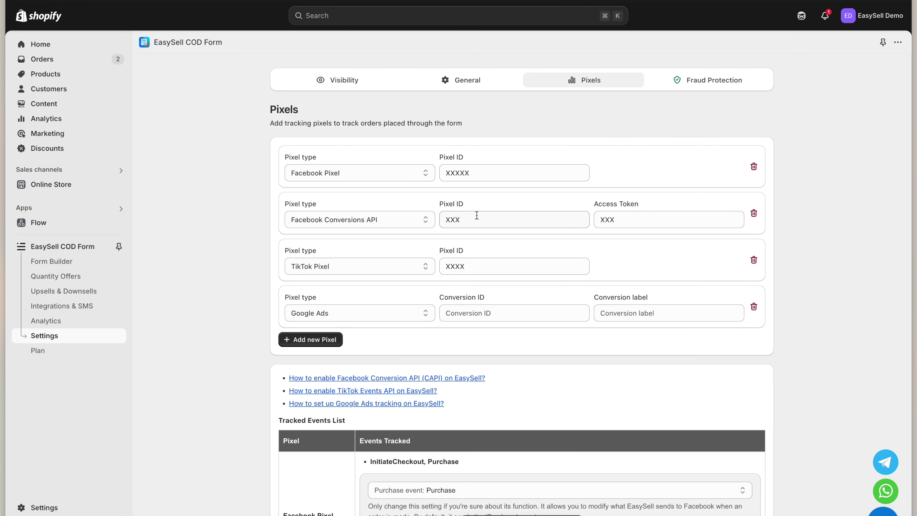
{"action": "triple_click", "coordinate": [326, 122]}
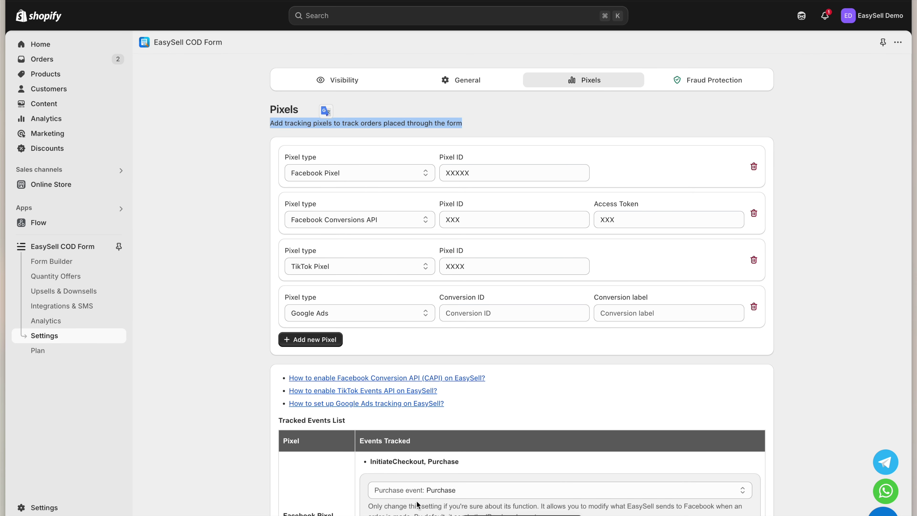
{"action": "left_click", "coordinate": [583, 79]}
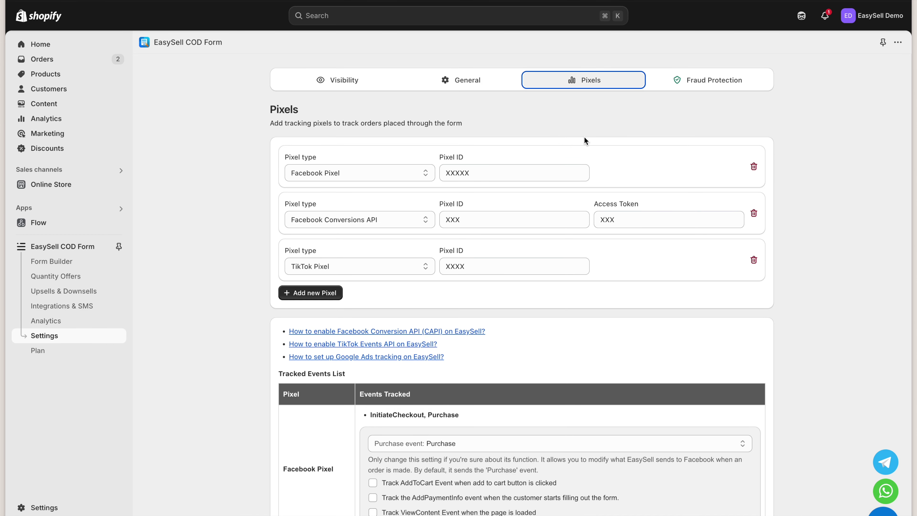
Step: In Fraud Protection, limit each customer to 4 orders per 48 hours
{"action": "left_click", "coordinate": [682, 86]}
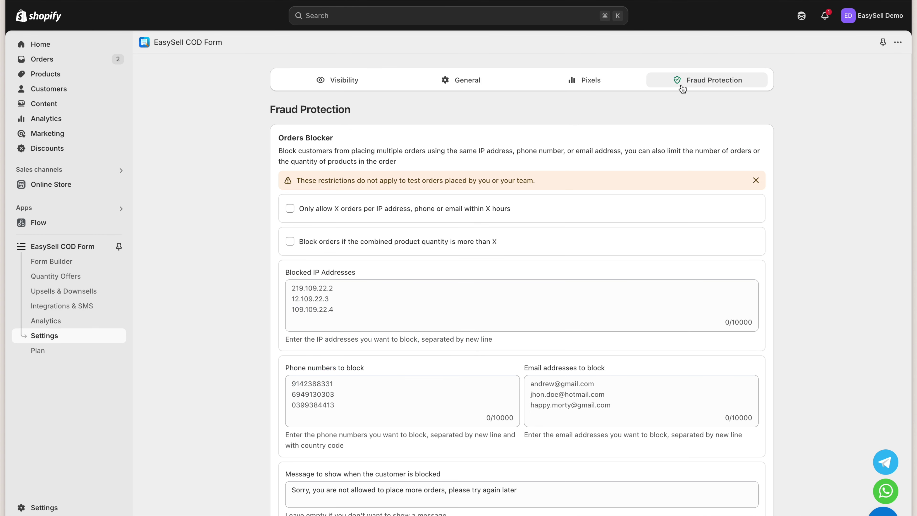
{"action": "left_click", "coordinate": [385, 163]}
{"action": "left_click", "coordinate": [398, 213]}
{"action": "left_click", "coordinate": [416, 225]}
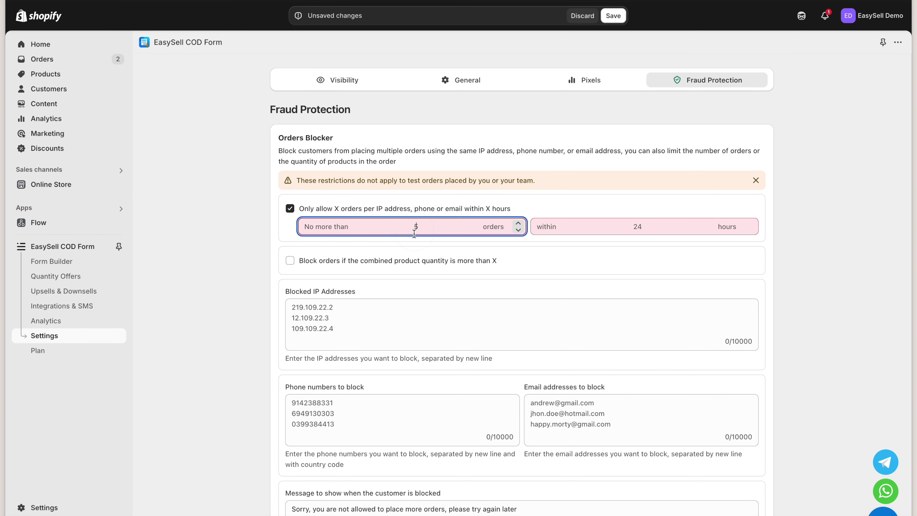
{"action": "type", "text": "4"}
{"action": "key", "text": "Tab"}
{"action": "type", "text": "24"}
{"action": "key", "text": "BackSpace"}
{"action": "key", "text": "BackSpace"}
{"action": "type", "text": "48"}
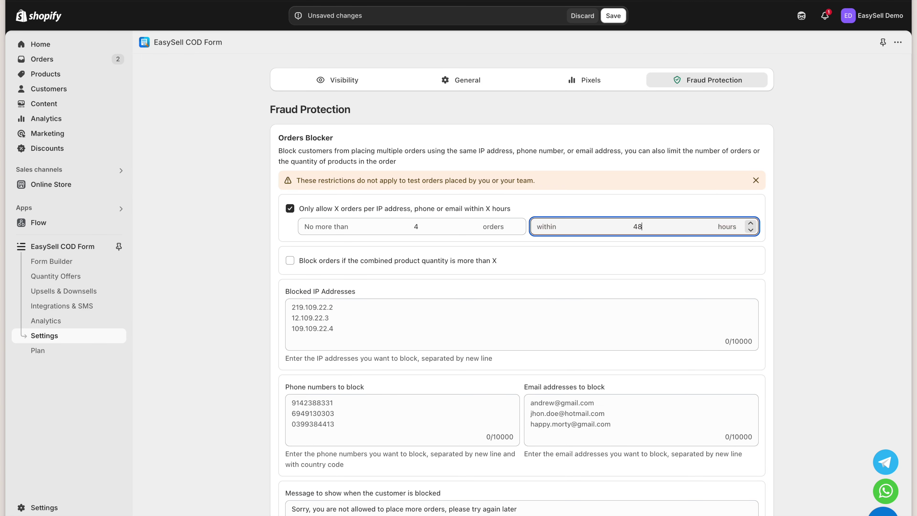
Step: Block orders containing more than 5 products
{"action": "left_click", "coordinate": [328, 260]}
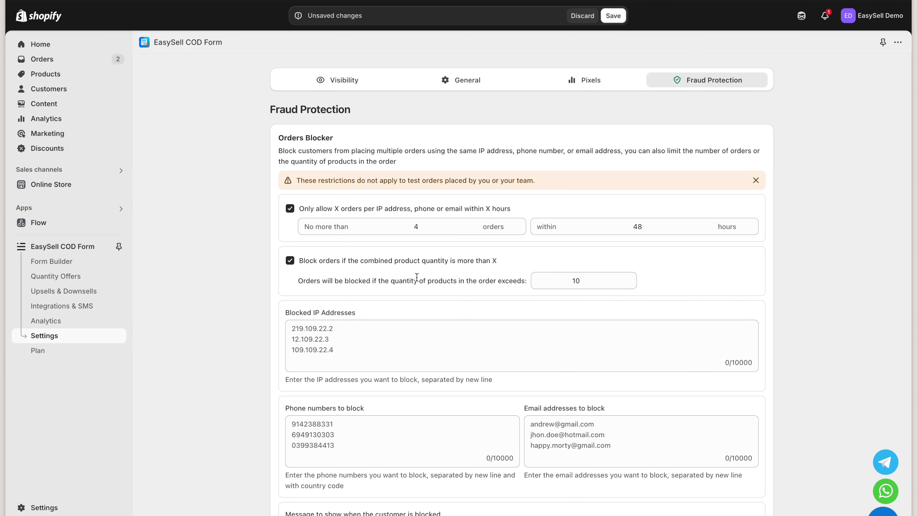
{"action": "left_click", "coordinate": [553, 281]}
{"action": "key", "text": "BackSpace"}
{"action": "key", "text": "BackSpace"}
{"action": "type", "text": "5"}
Step: Block an IP address, a phone number and an e-mail address, and review the blocked-customer message
{"action": "left_click", "coordinate": [565, 339]}
{"action": "type", "text": "190"}
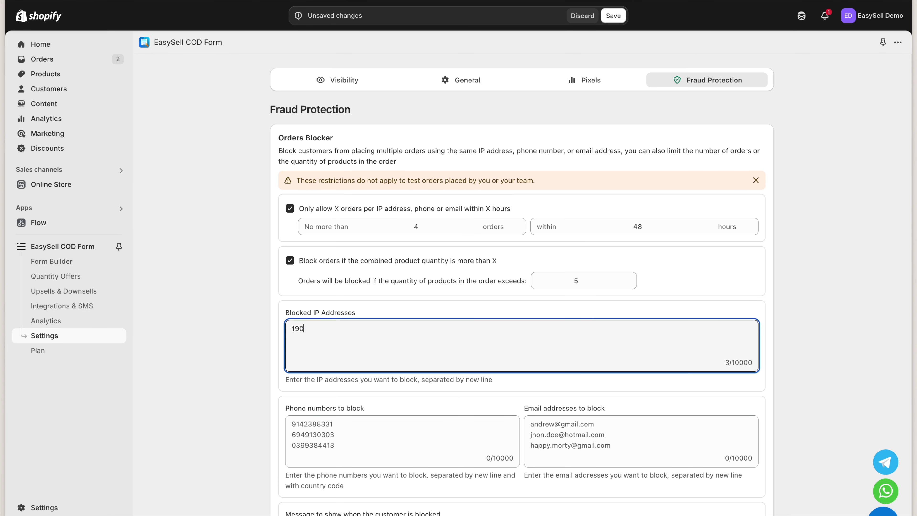
{"action": "type", "text": ".122..122.2"}
{"action": "scroll", "coordinate": [552, 365], "scroll_direction": "down", "scroll_amount": 3}
{"action": "left_click", "coordinate": [454, 337]}
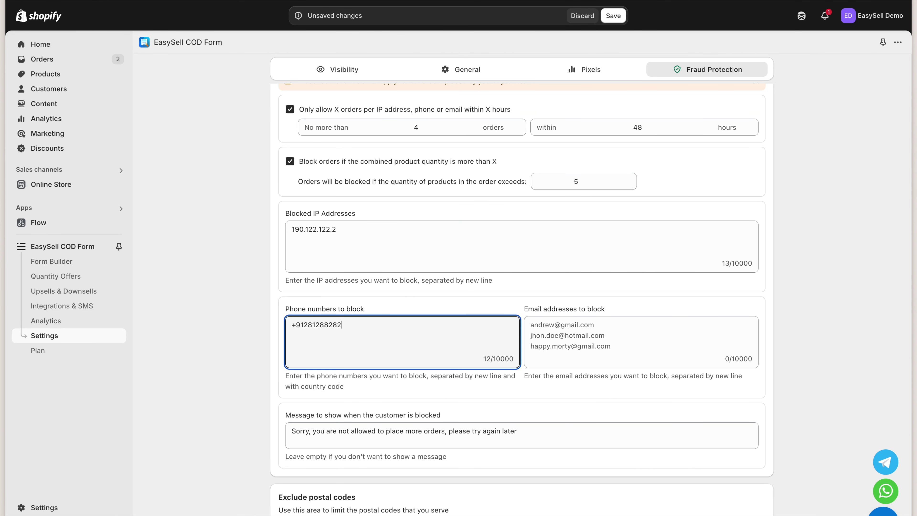
{"action": "key", "text": "Tab"}
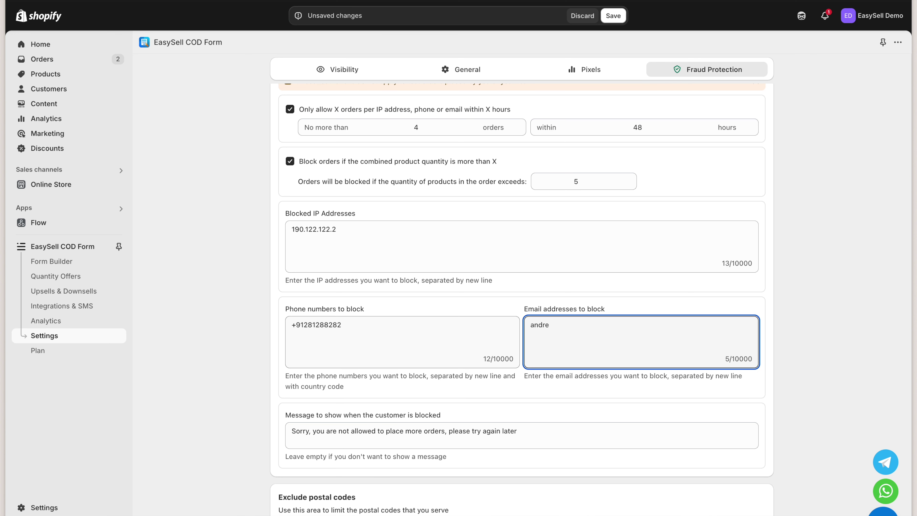
{"action": "scroll", "coordinate": [469, 317], "scroll_direction": "down", "scroll_amount": 3}
{"action": "left_click", "coordinate": [471, 318]}
{"action": "scroll", "coordinate": [480, 336], "scroll_direction": "down", "scroll_amount": 1}
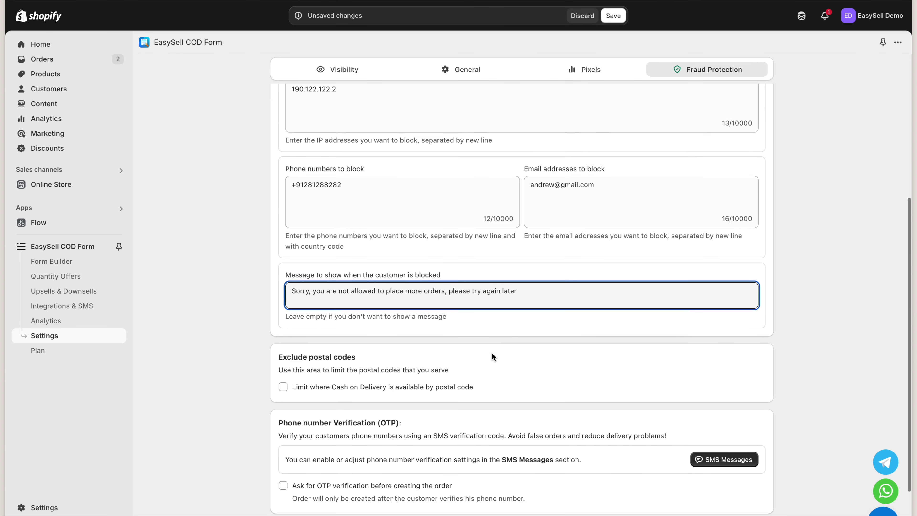
{"action": "scroll", "coordinate": [492, 355], "scroll_direction": "down", "scroll_amount": 2}
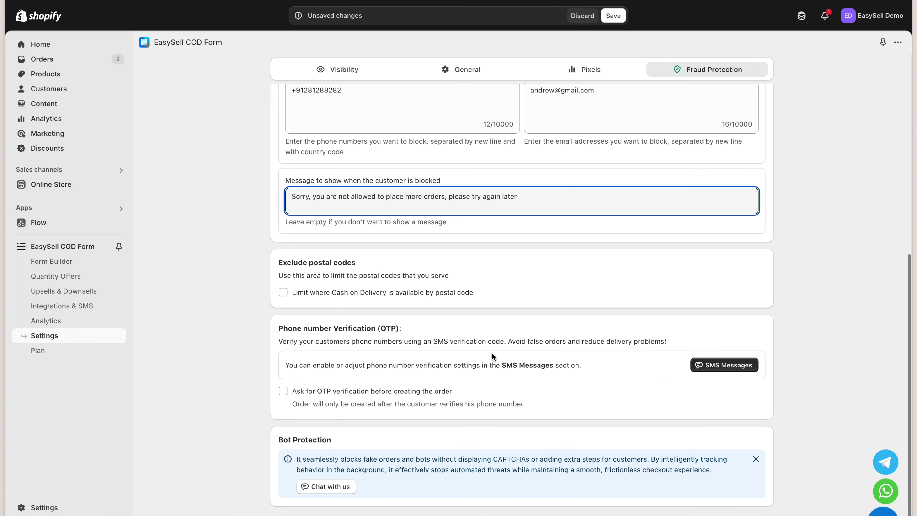
Step: Limit Cash on Delivery by postal code using the 'Allow orders (Whitelist)' option
{"action": "left_click", "coordinate": [436, 297]}
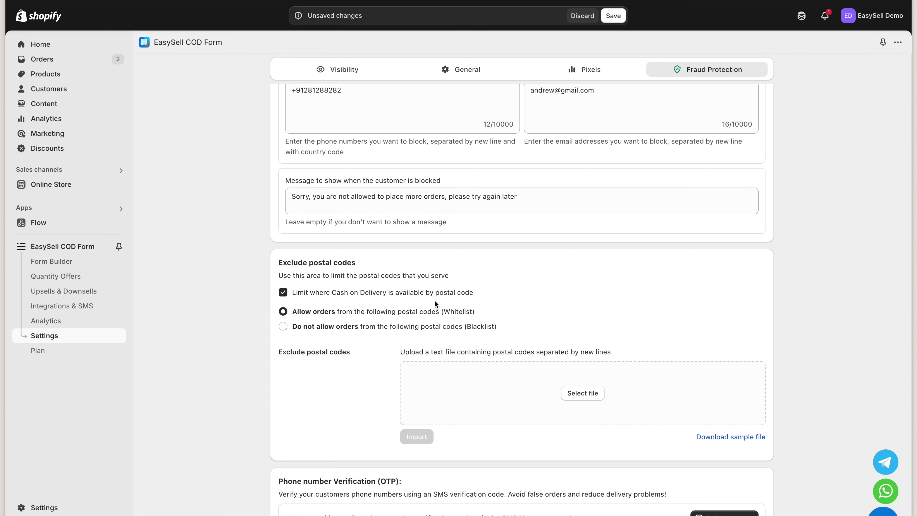
{"action": "left_click", "coordinate": [432, 329]}
{"action": "left_click", "coordinate": [418, 316]}
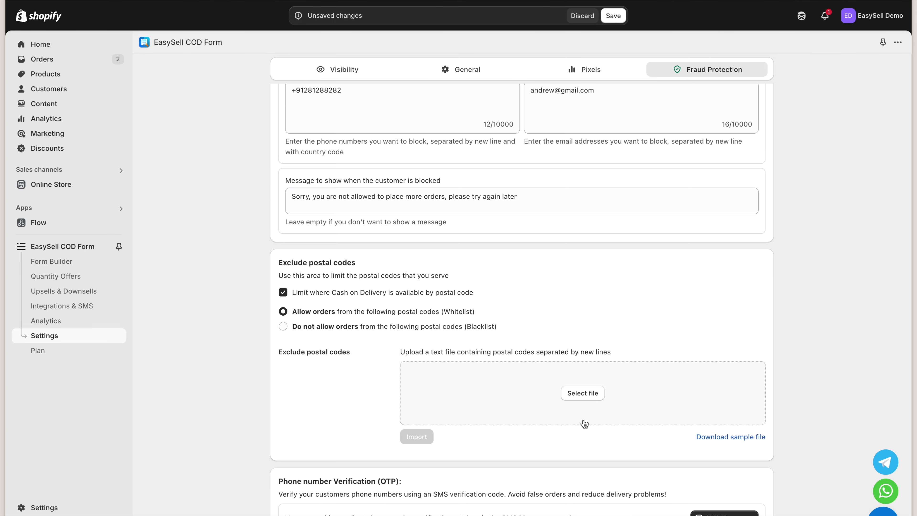
{"action": "scroll", "coordinate": [445, 377], "scroll_direction": "down", "scroll_amount": 5}
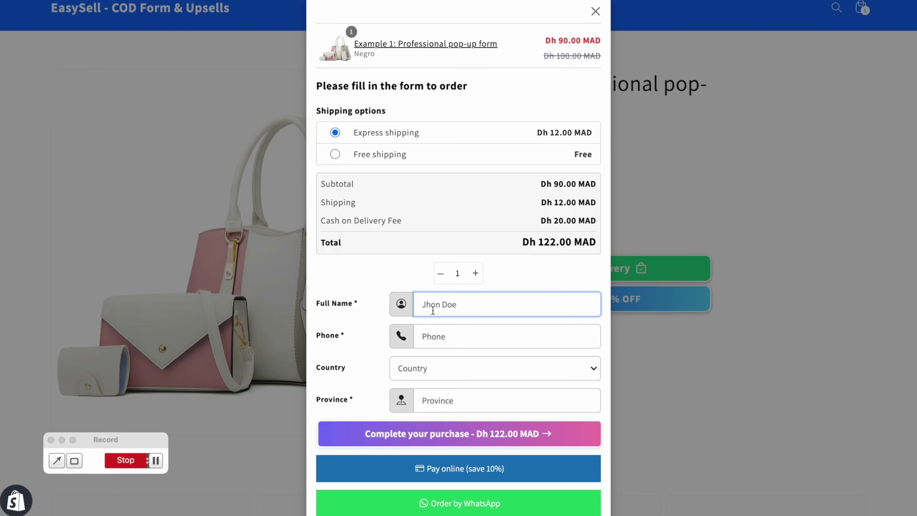
Step: Fill the COD form with name 'test', a phone number, country India and province 'test'
{"action": "type", "text": "test"}
{"action": "left_click", "coordinate": [421, 337]}
{"action": "left_click", "coordinate": [426, 368]}
{"action": "type", "text": "india"}
{"action": "key", "text": "Return"}
{"action": "left_click", "coordinate": [439, 398]}
{"action": "type", "text": "test"}
Step: Submit the test order and confirm the phone with the SMS verification code
{"action": "left_click", "coordinate": [407, 436]}
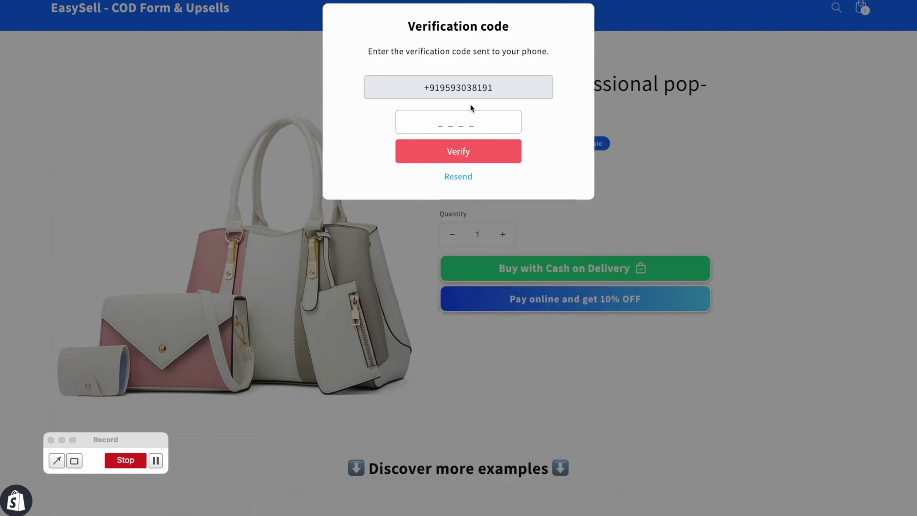
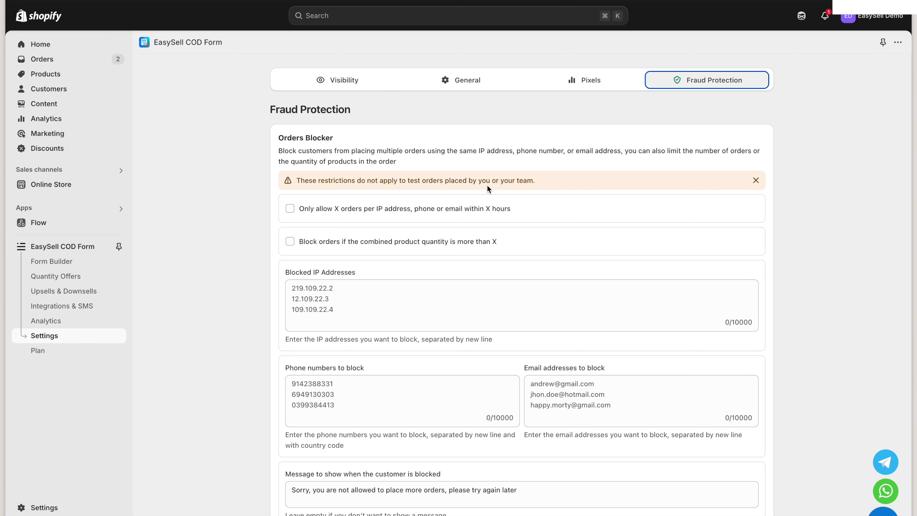
{"action": "left_click", "coordinate": [69, 354]}
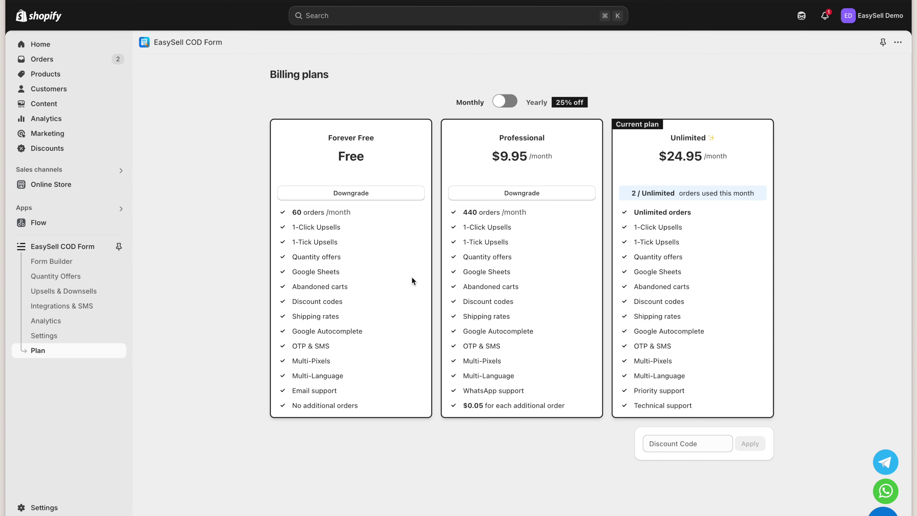
{"action": "left_click", "coordinate": [518, 193]}
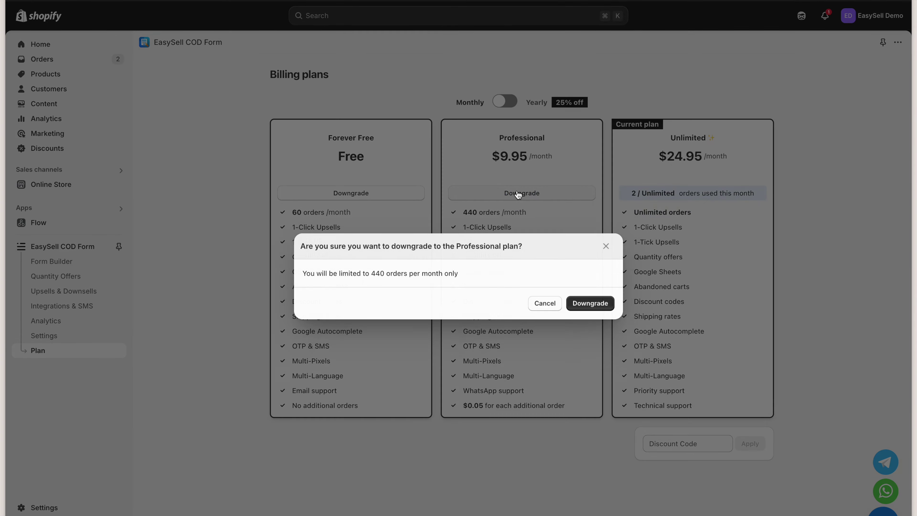
{"action": "left_click", "coordinate": [544, 303]}
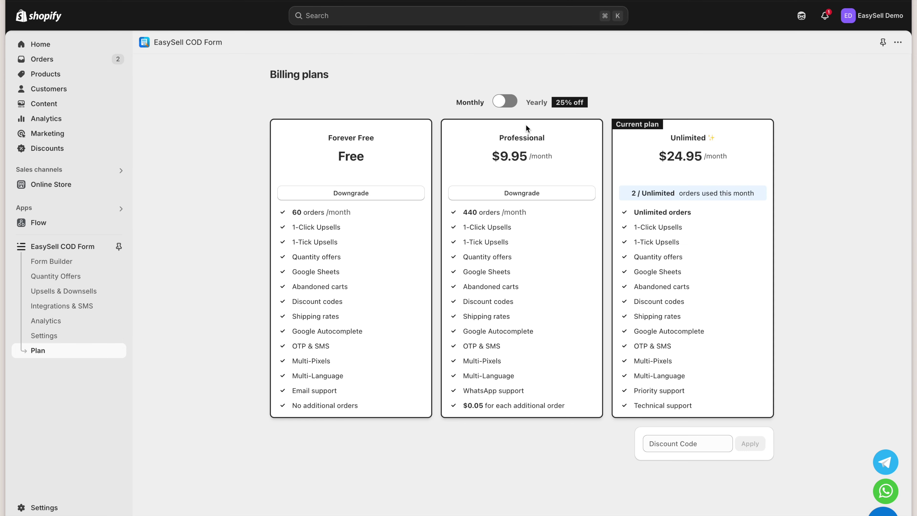
{"action": "left_click", "coordinate": [508, 104]}
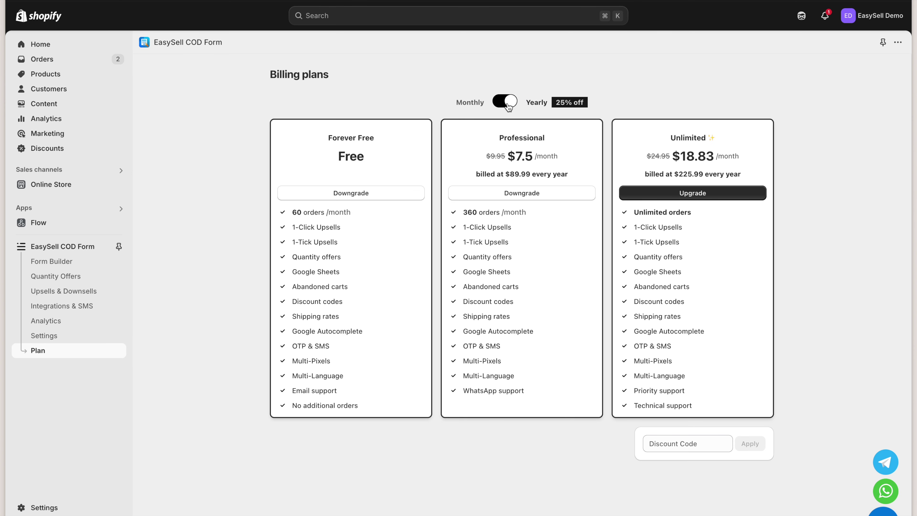
{"action": "left_click", "coordinate": [508, 106]}
{"action": "left_click", "coordinate": [506, 103]}
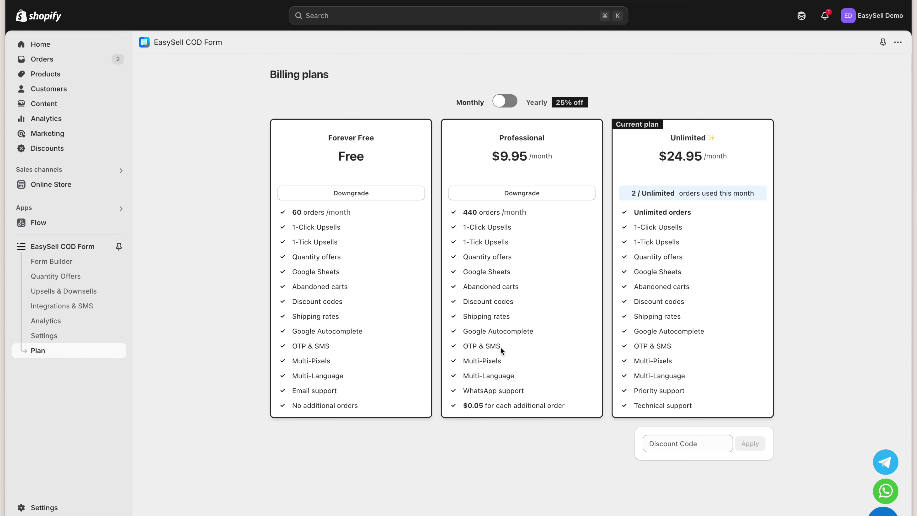